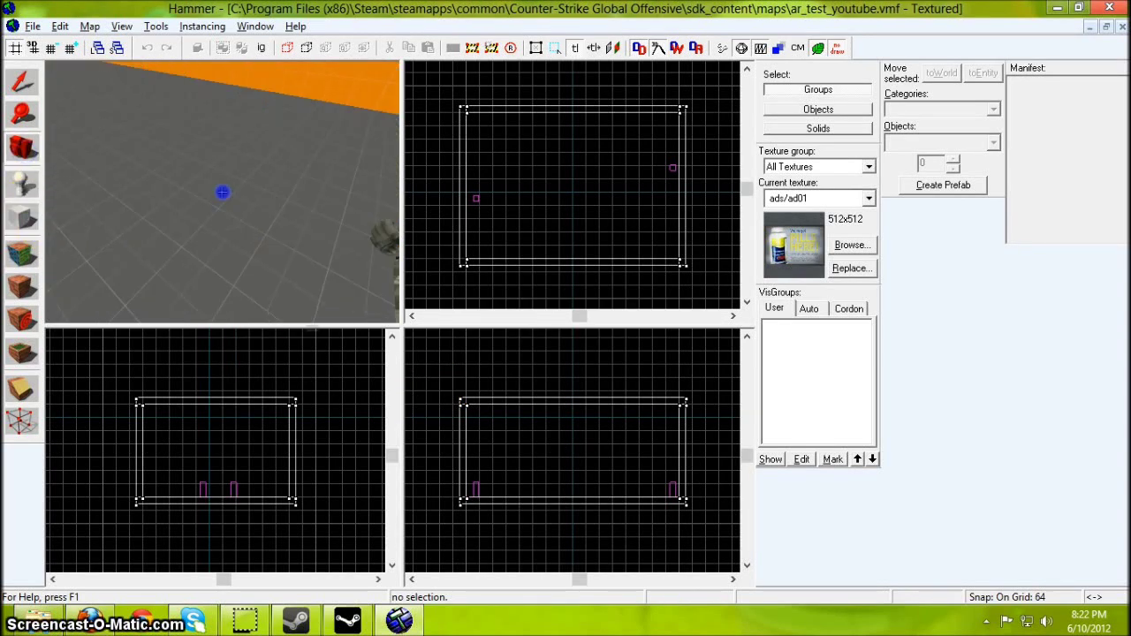
Fly the 3D camera around the room to examine the player spawn models at both ends.
{"action": "key", "text": "w"}
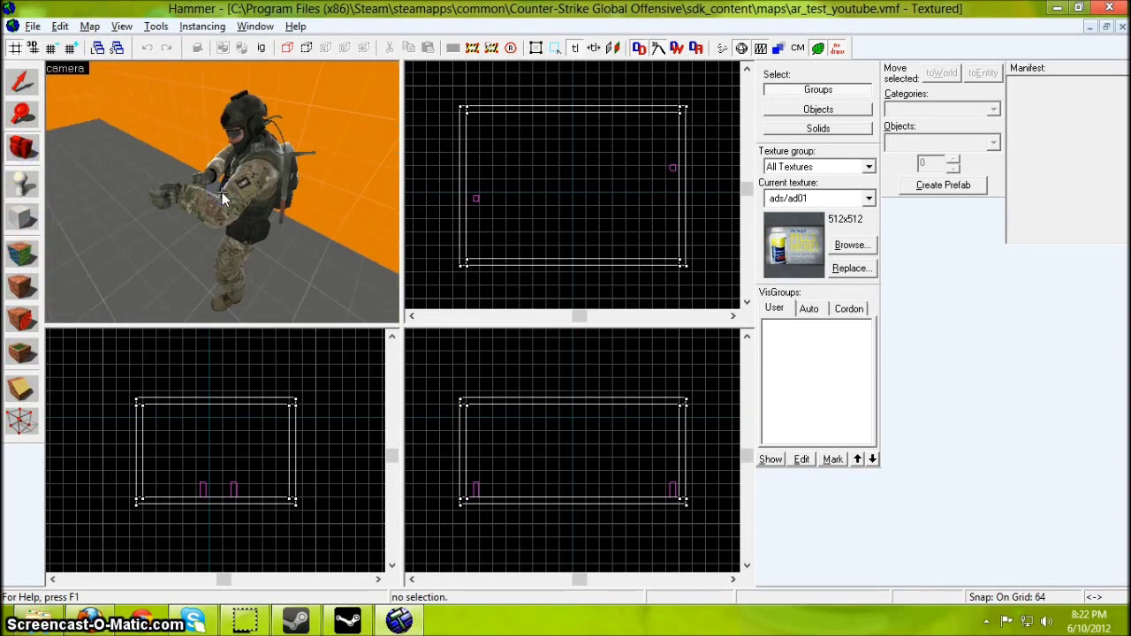
{"action": "key", "text": "z"}
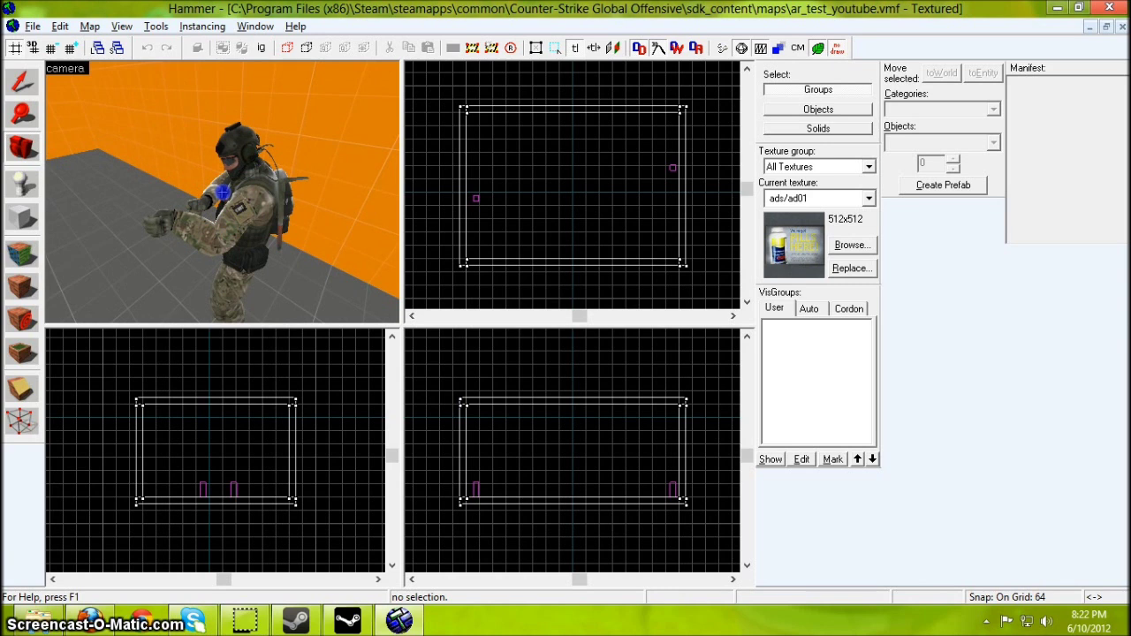
{"action": "key", "text": "s"}
{"action": "key", "text": "w"}
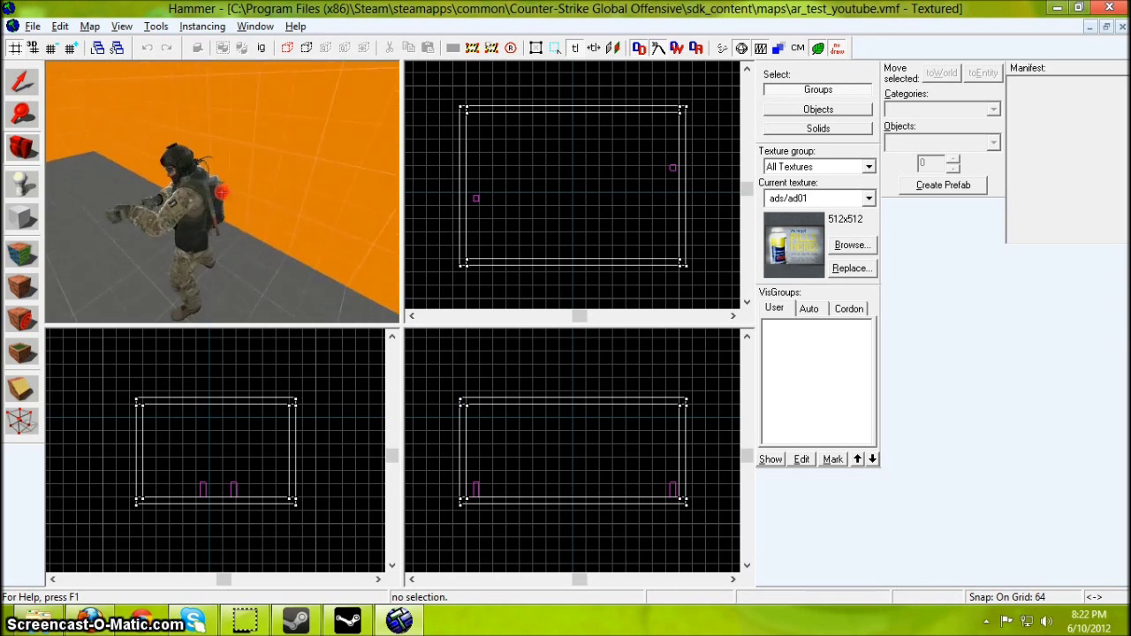
{"action": "key", "text": "s"}
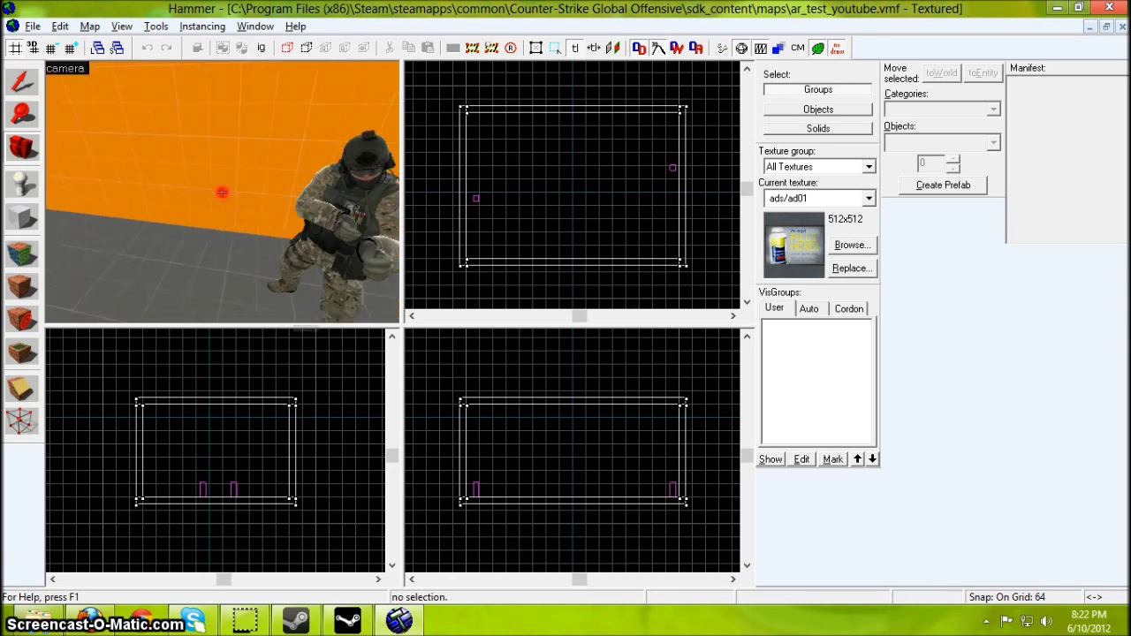
{"action": "key", "text": "z"}
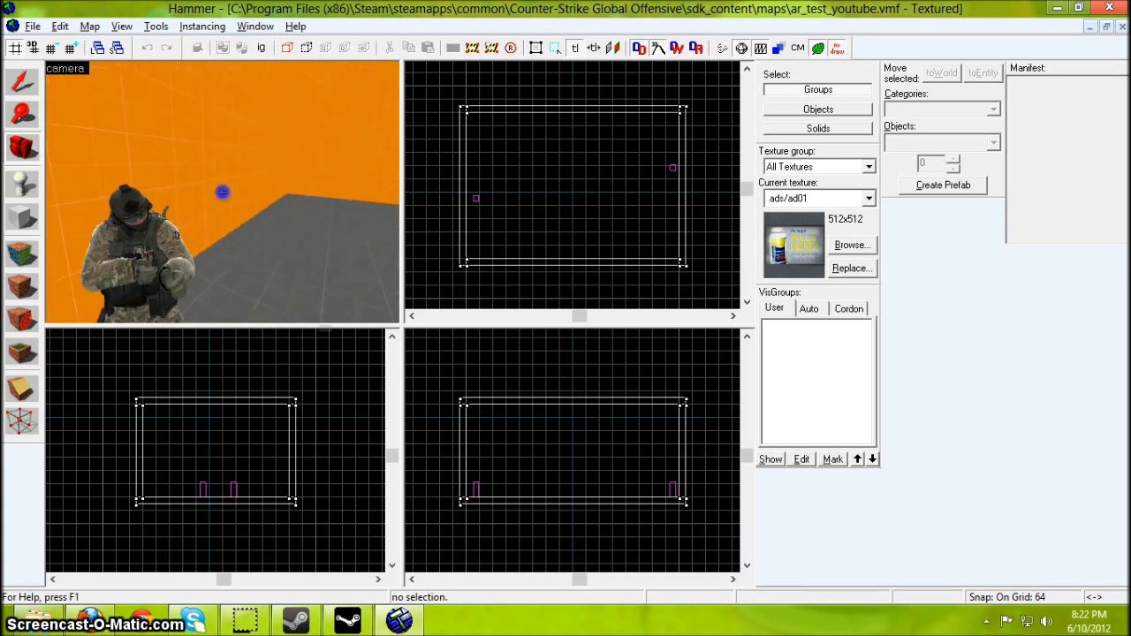
{"action": "key", "text": "s"}
{"action": "key", "text": "z"}
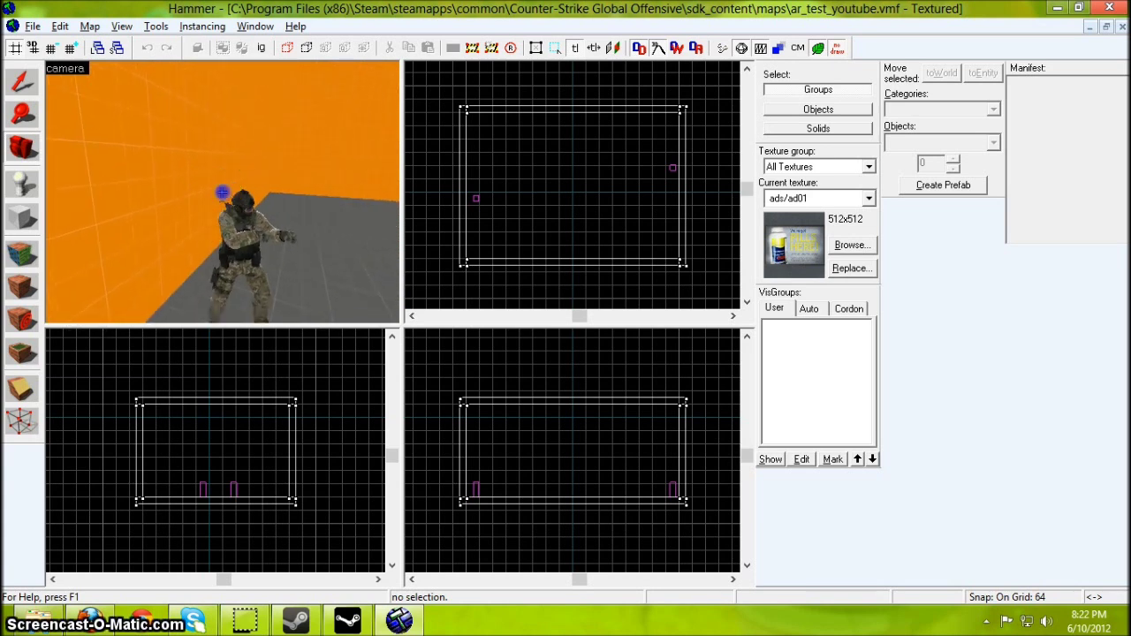
{"action": "key", "text": "s"}
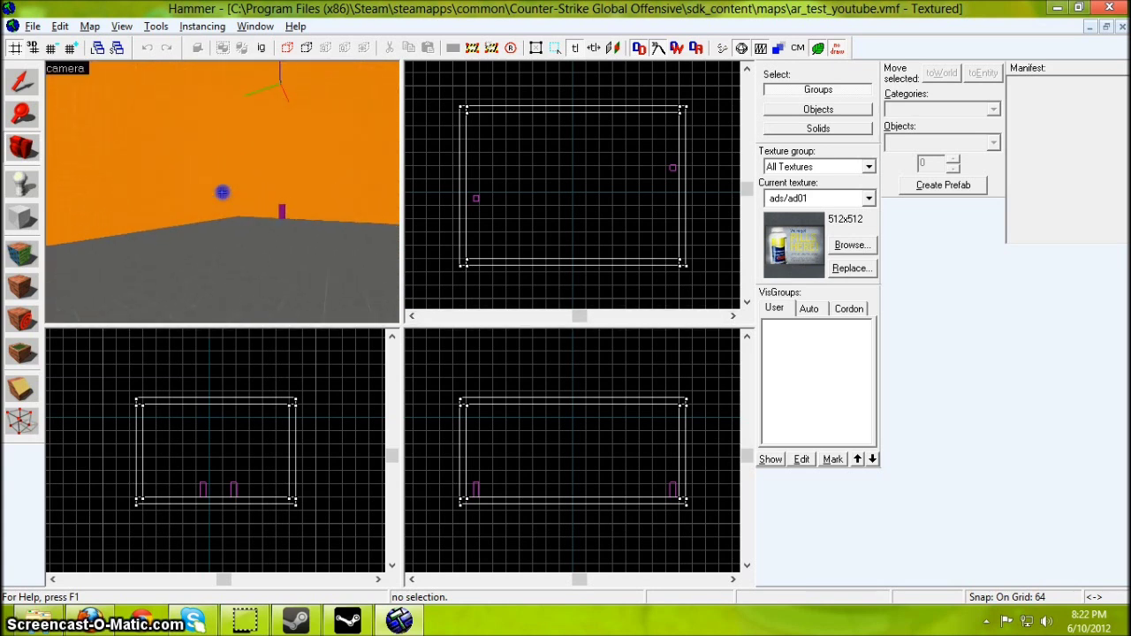
{"action": "key", "text": "w"}
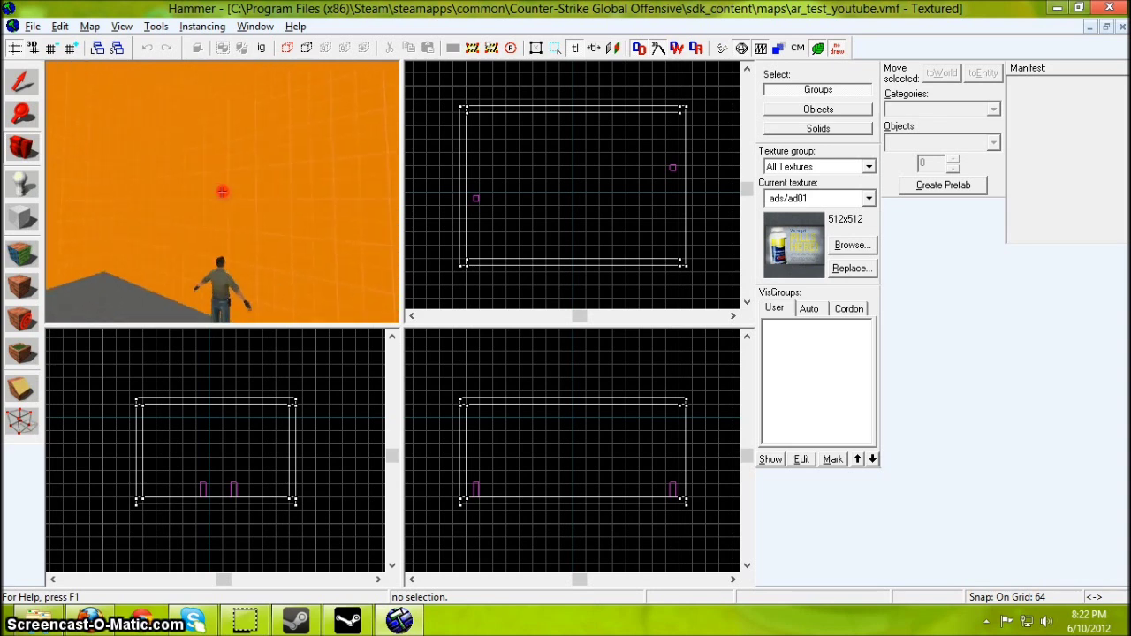
{"action": "key", "text": "z"}
{"action": "key", "text": "z"}
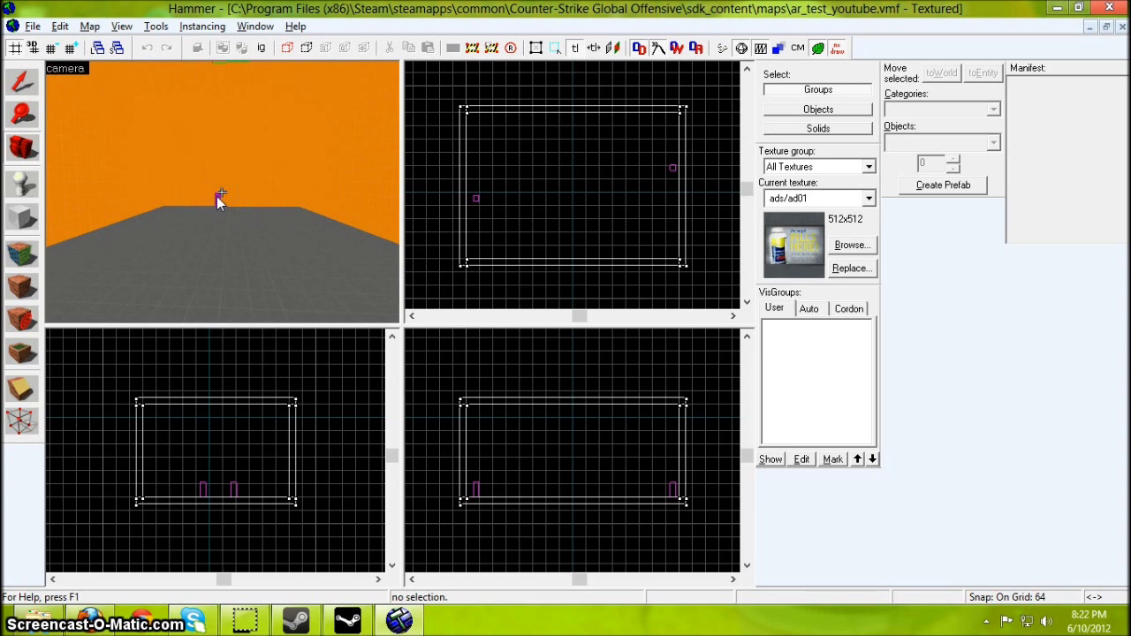
{"action": "key", "text": "z"}
{"action": "key", "text": "w"}
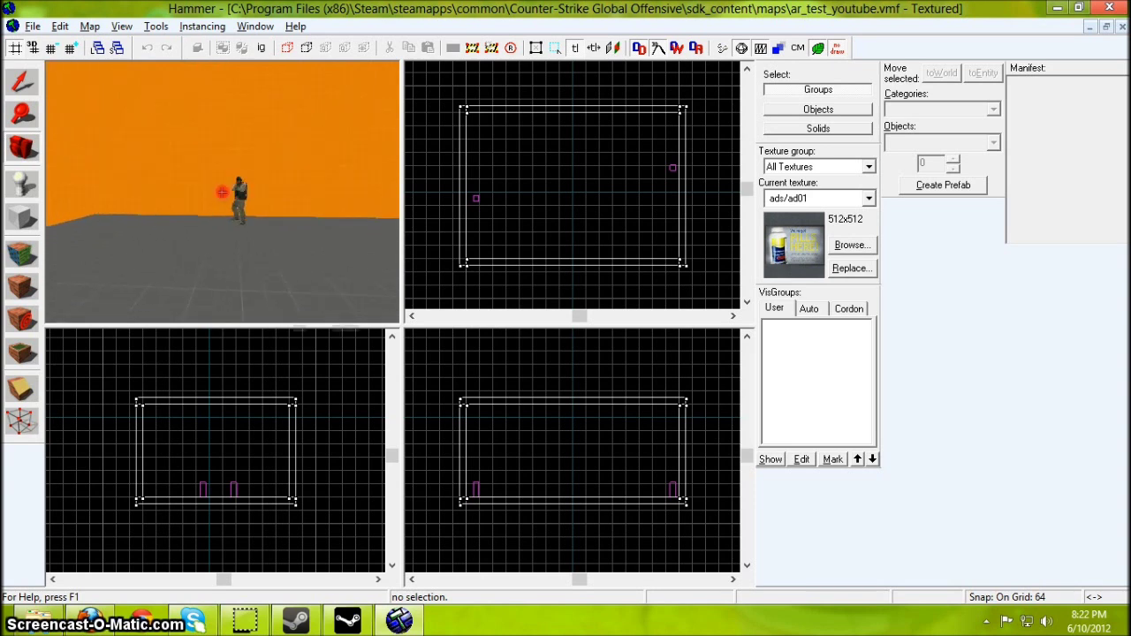
{"action": "key", "text": "z"}
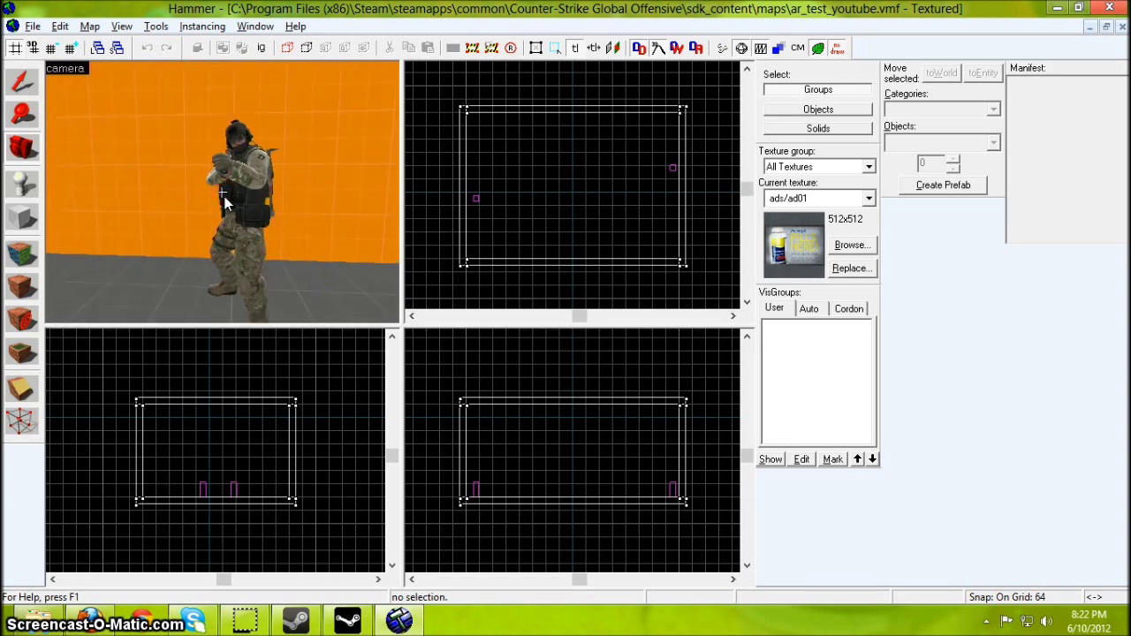
{"action": "key", "text": "z"}
{"action": "key", "text": "w"}
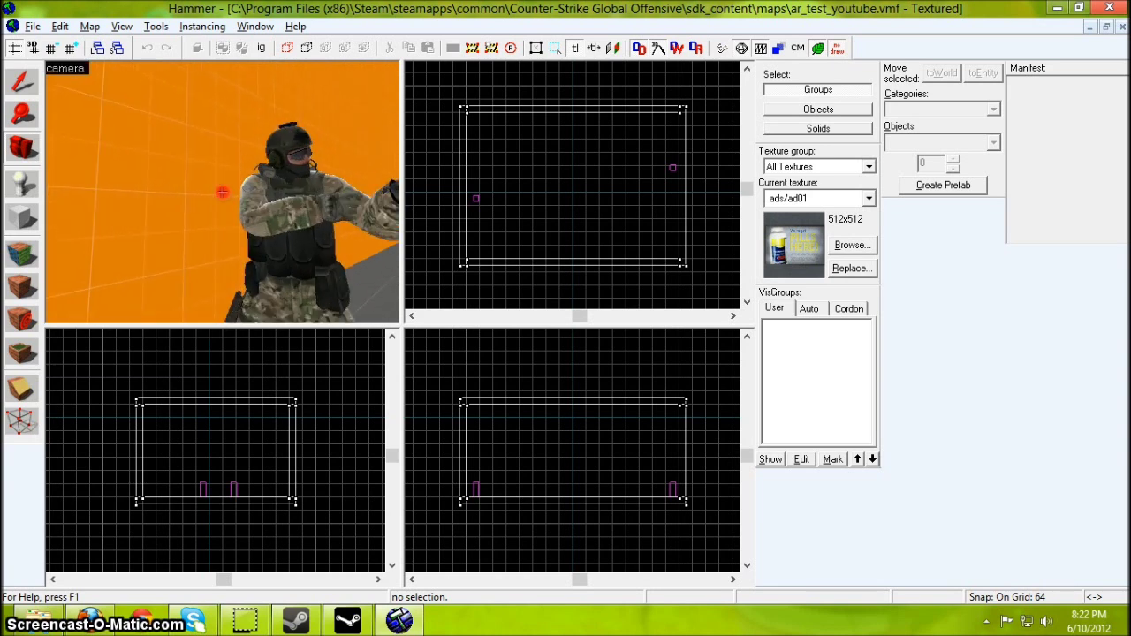
{"action": "key", "text": "w"}
{"action": "key", "text": "z"}
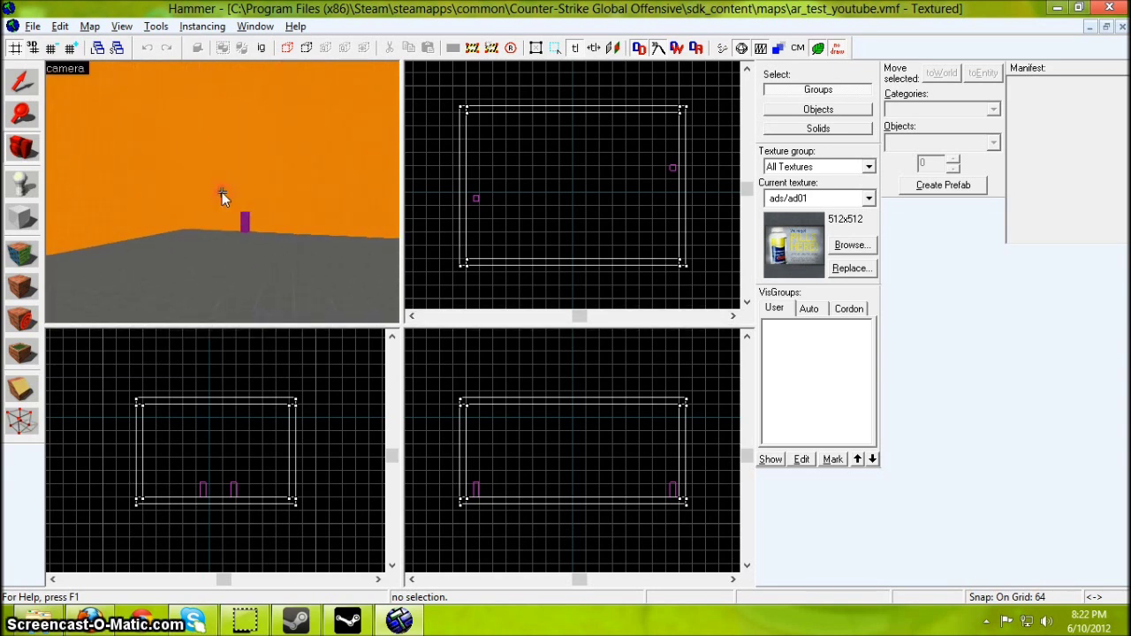
{"action": "key", "text": "z"}
{"action": "key", "text": "w"}
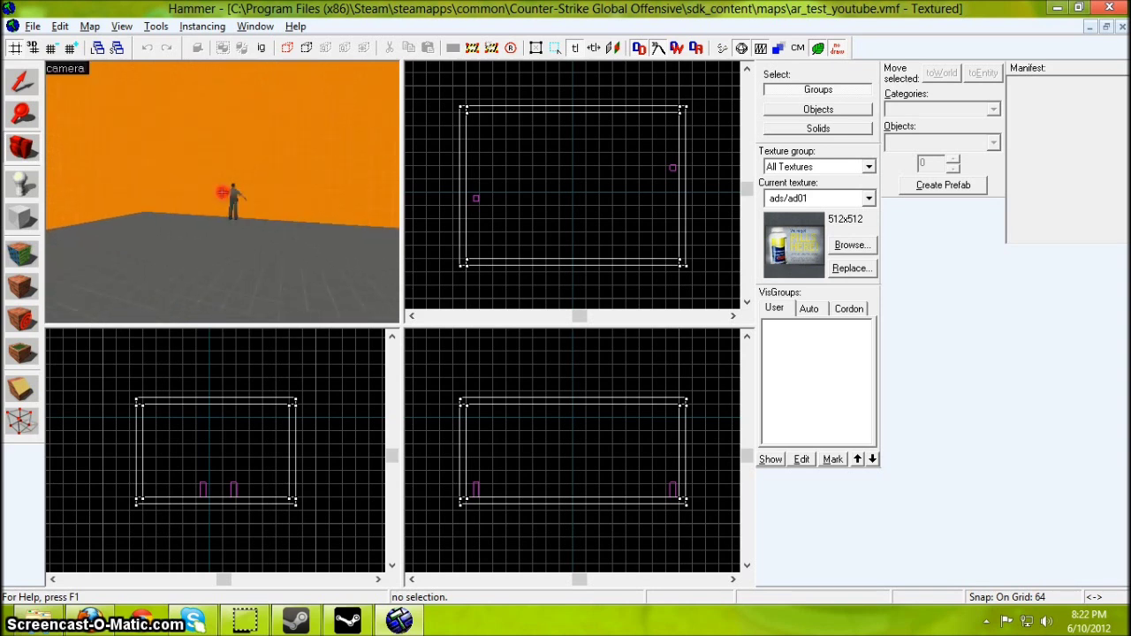
{"action": "key", "text": "w"}
{"action": "key", "text": "z"}
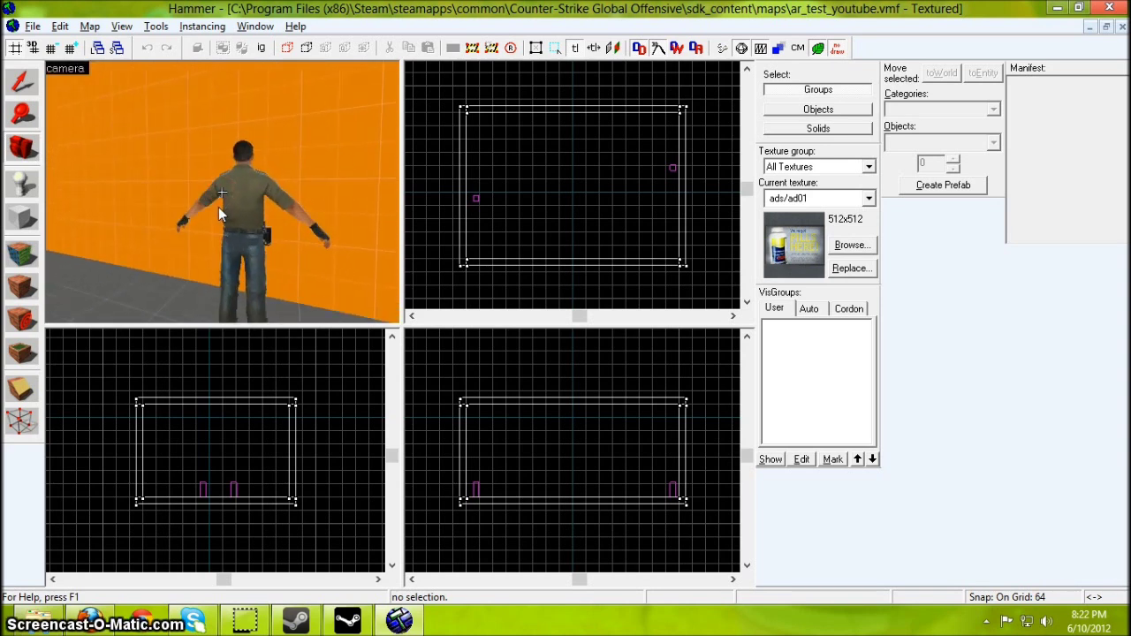
{"action": "key", "text": "z"}
{"action": "key", "text": "s"}
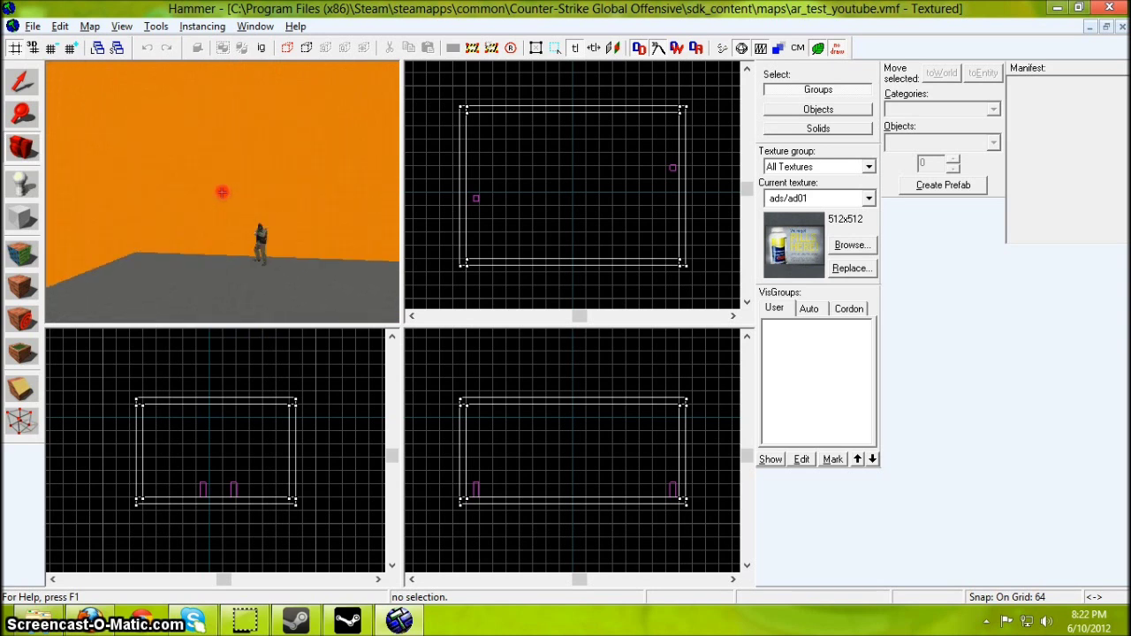
{"action": "key", "text": "z"}
{"action": "key", "text": "z"}
{"action": "key", "text": "w"}
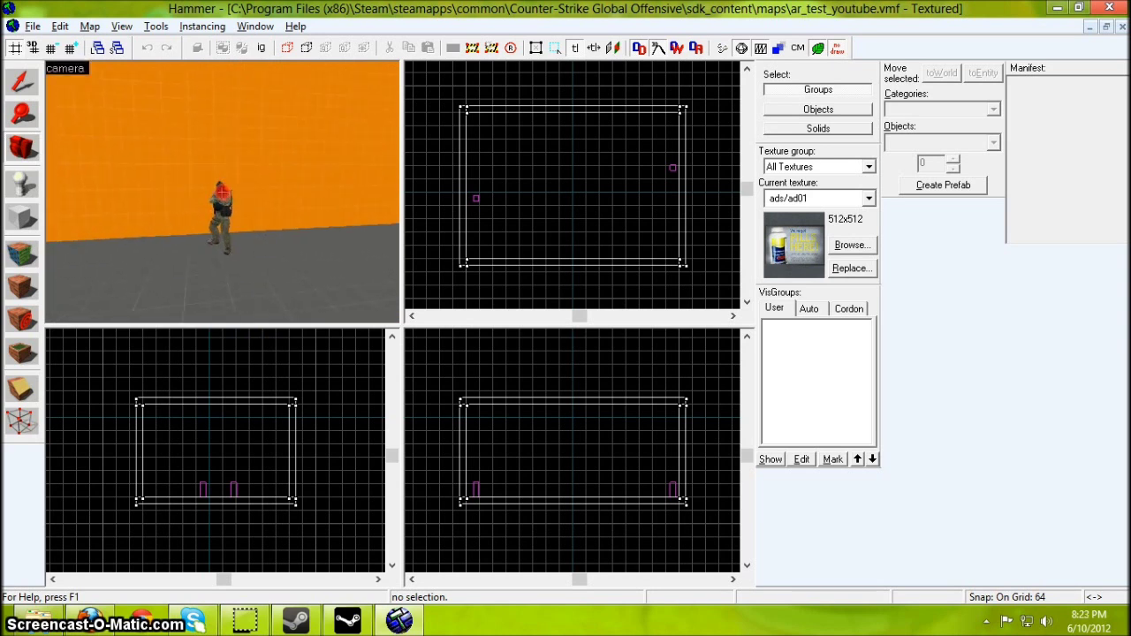
{"action": "key", "text": "w"}
{"action": "key", "text": "z"}
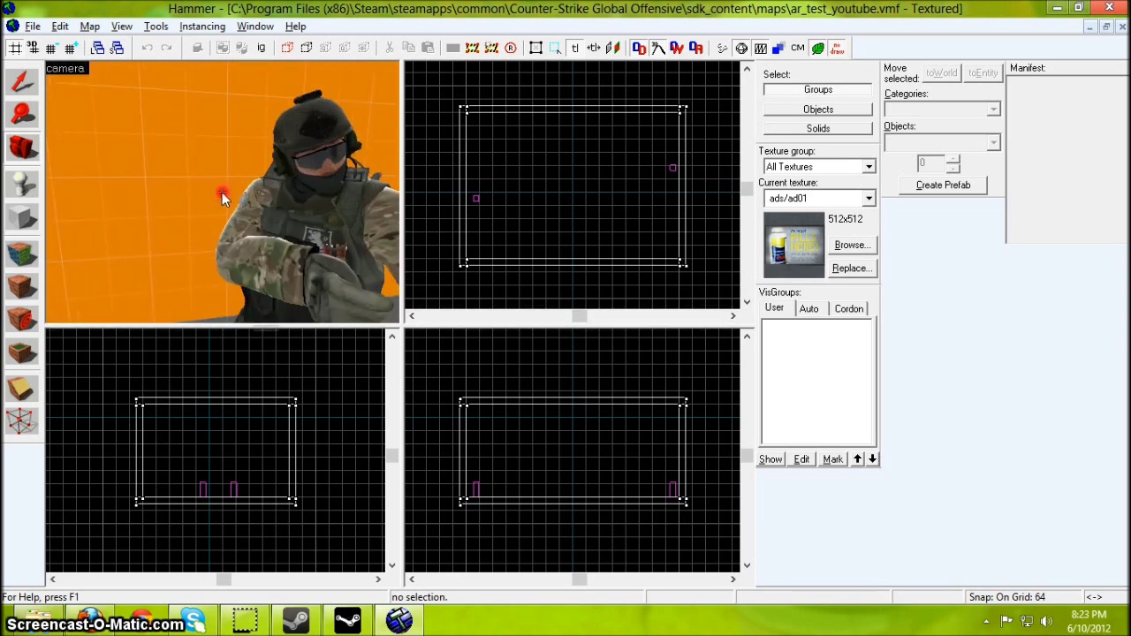
{"action": "key", "text": "z"}
{"action": "key", "text": "z"}
{"action": "key", "text": "z"}
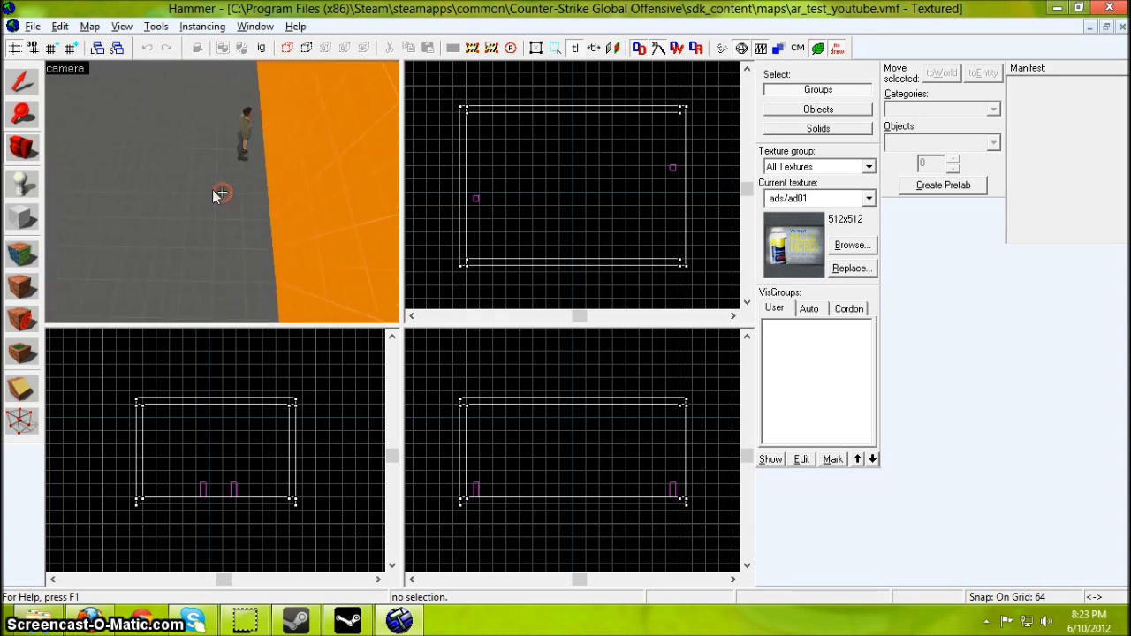
Select the info_player_terrorist spawn by the orange wall, inspect its object properties, and close them without changes.
{"action": "left_click", "coordinate": [251, 133]}
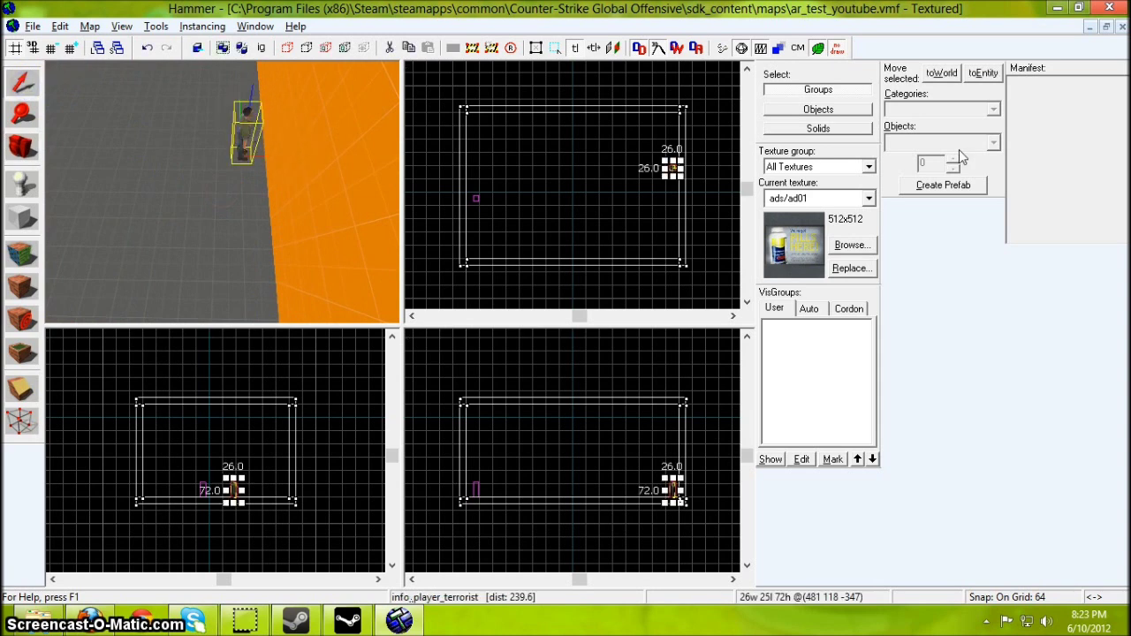
{"action": "left_click", "coordinate": [260, 147]}
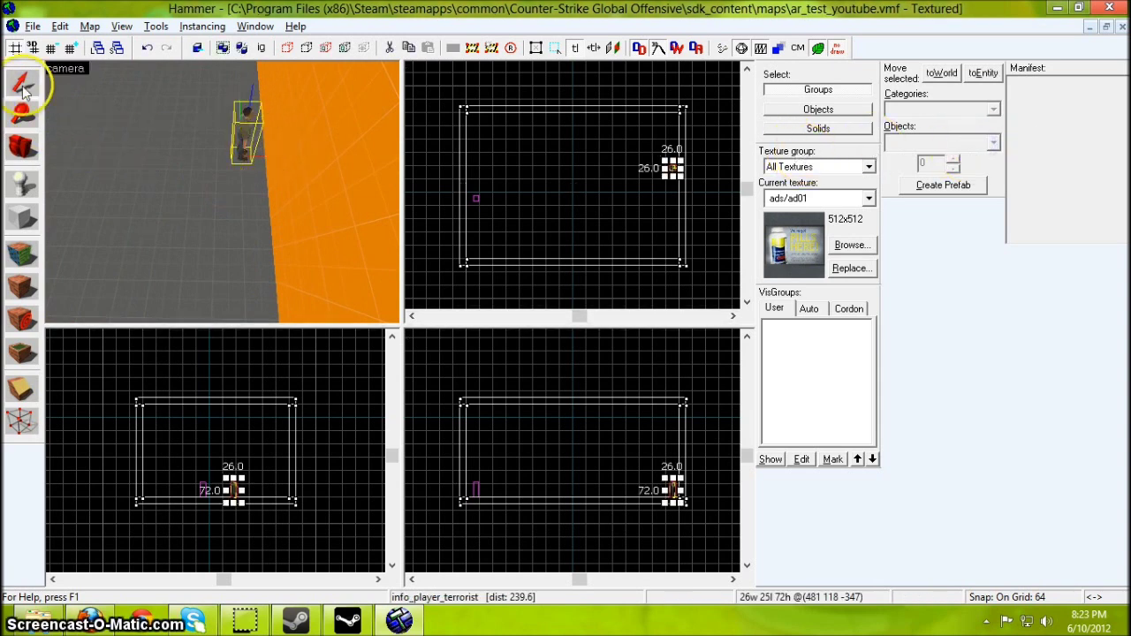
{"action": "double_click", "coordinate": [251, 131]}
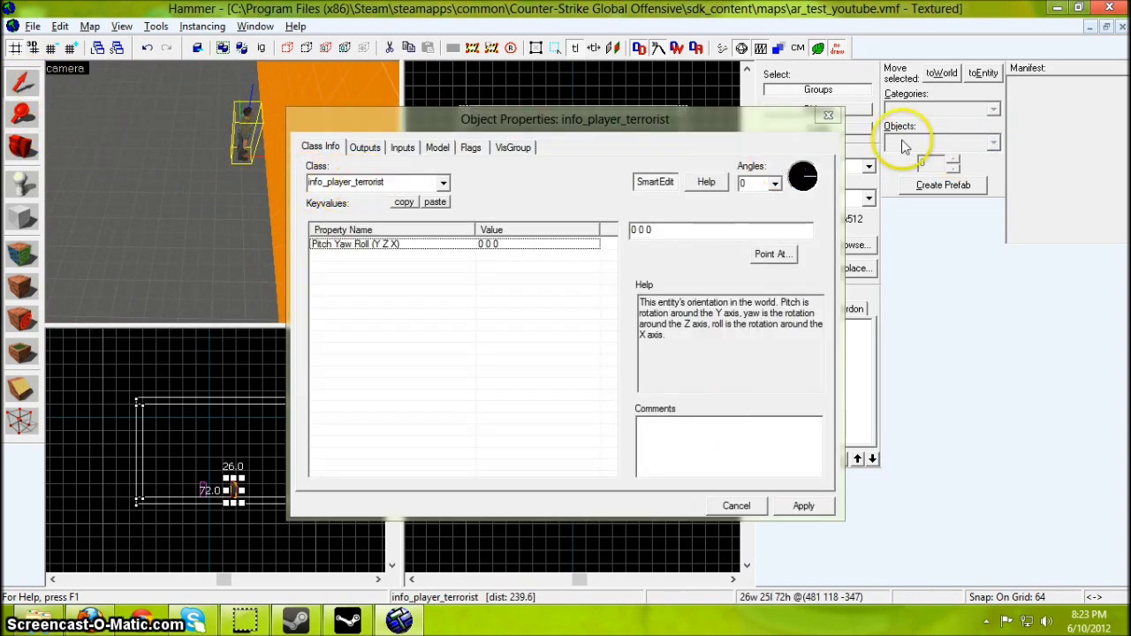
{"action": "left_click", "coordinate": [829, 115]}
{"action": "left_click", "coordinate": [144, 159]}
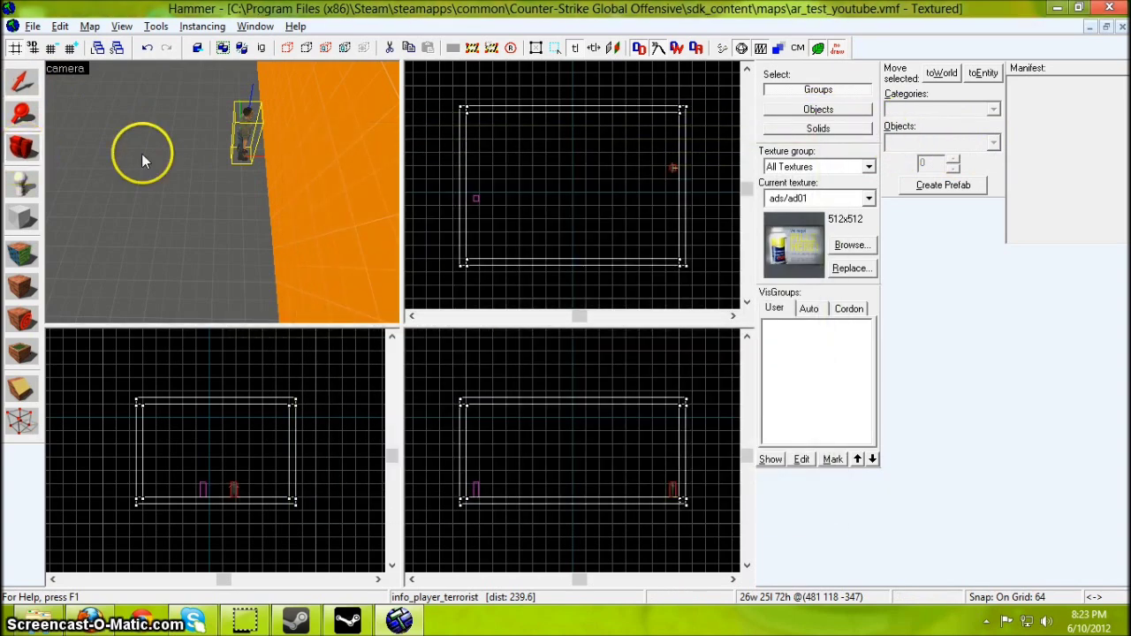
{"action": "right_click_drag", "start_coordinate": [144, 159], "coordinate": [222, 193]}
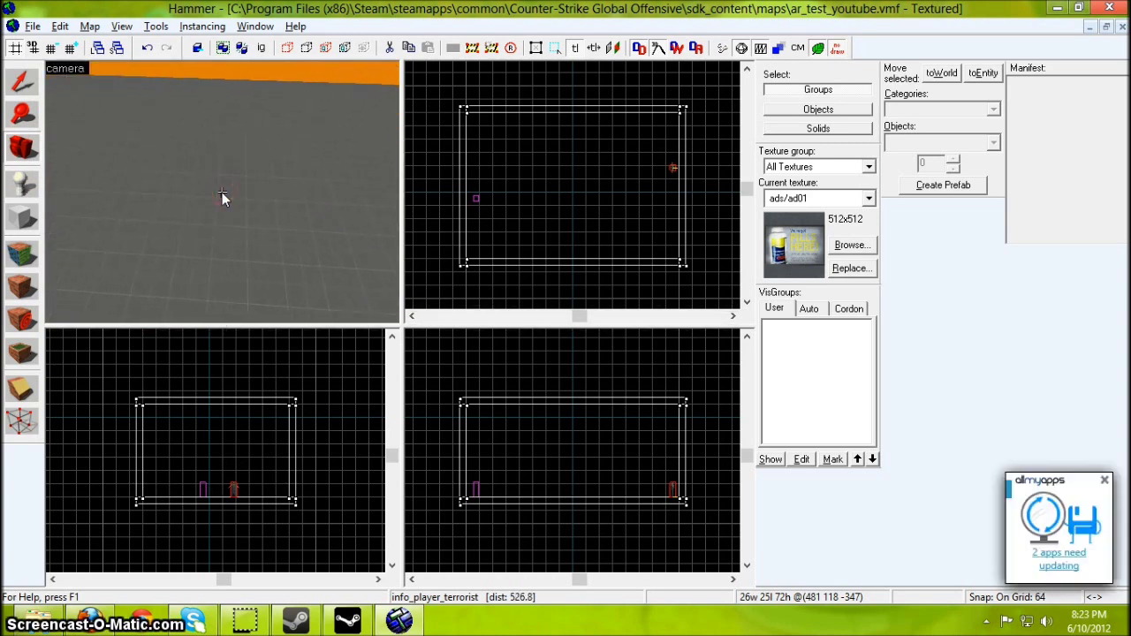
{"action": "left_click", "coordinate": [184, 196]}
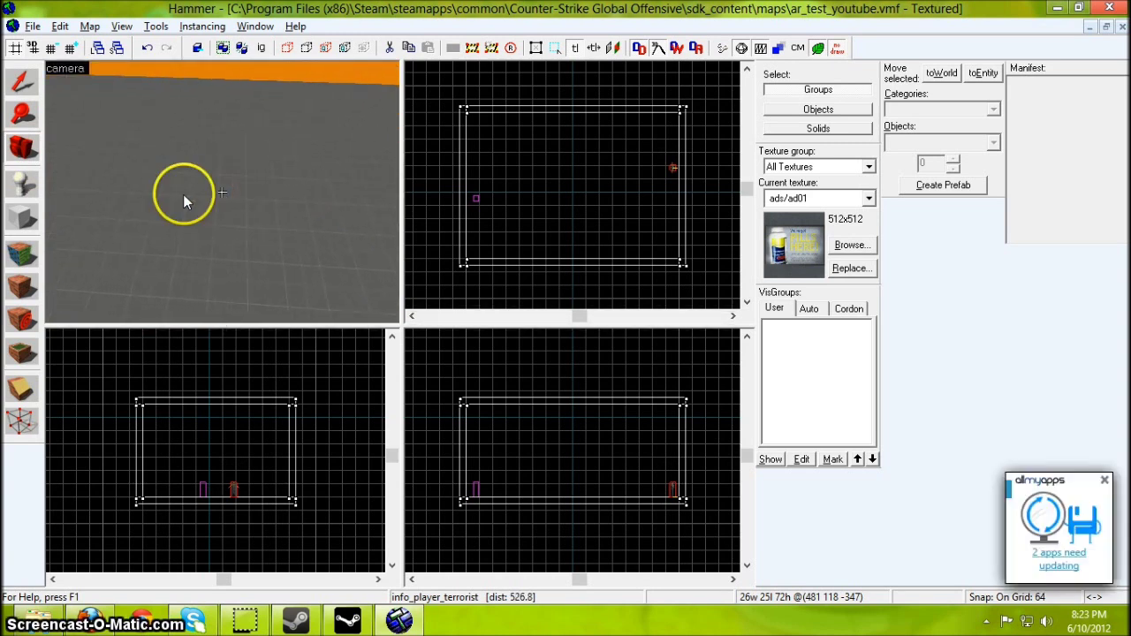
Compile the map with BSP, VIS and RAD set to Normal, without running the game after compiling.
{"action": "left_click", "coordinate": [31, 27]}
{"action": "left_click", "coordinate": [62, 224]}
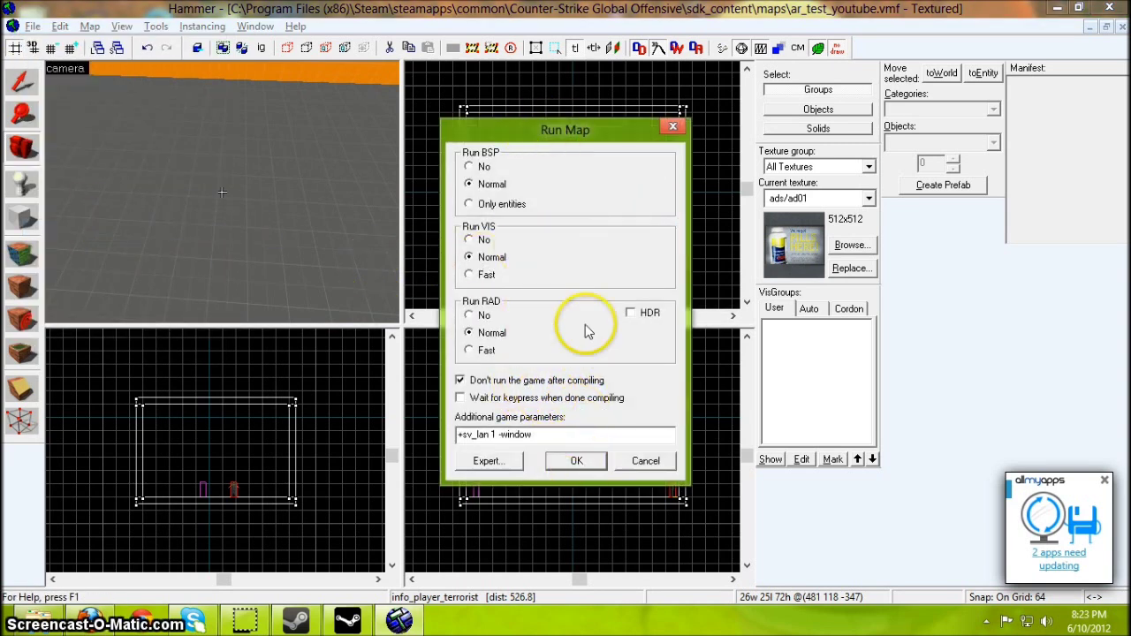
{"action": "left_click", "coordinate": [590, 467]}
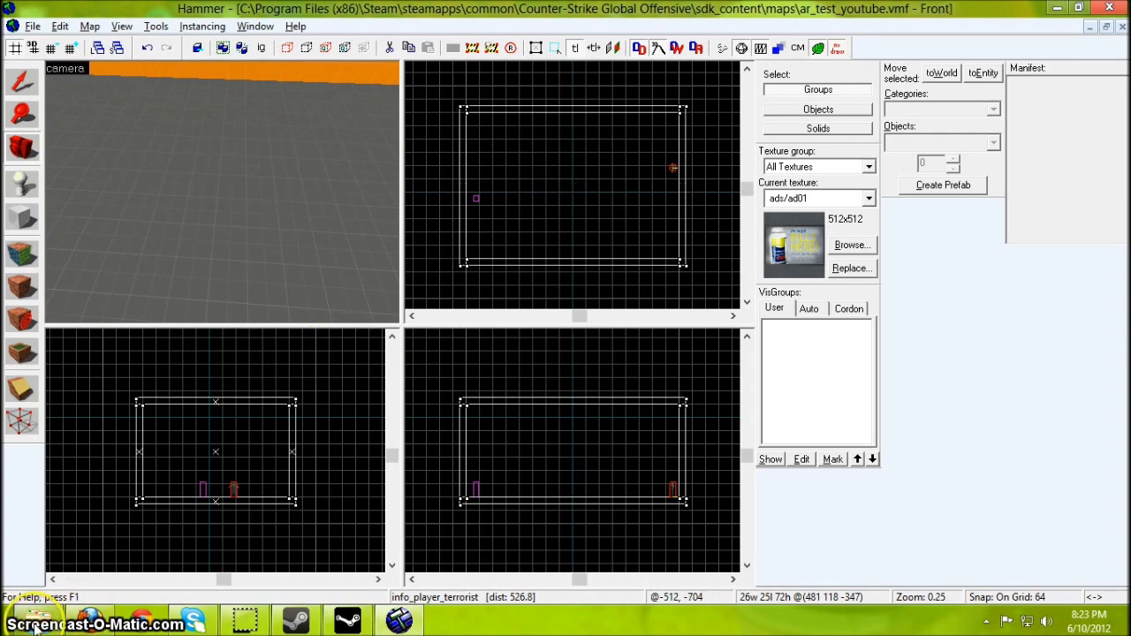
Switch to File Explorer and locate the compiled ar_test_youtube.bsp in the csgo maps folder.
{"action": "key", "text": "alt+Tab"}
{"action": "scroll", "coordinate": [359, 322], "scroll_direction": "up", "scroll_amount": 6}
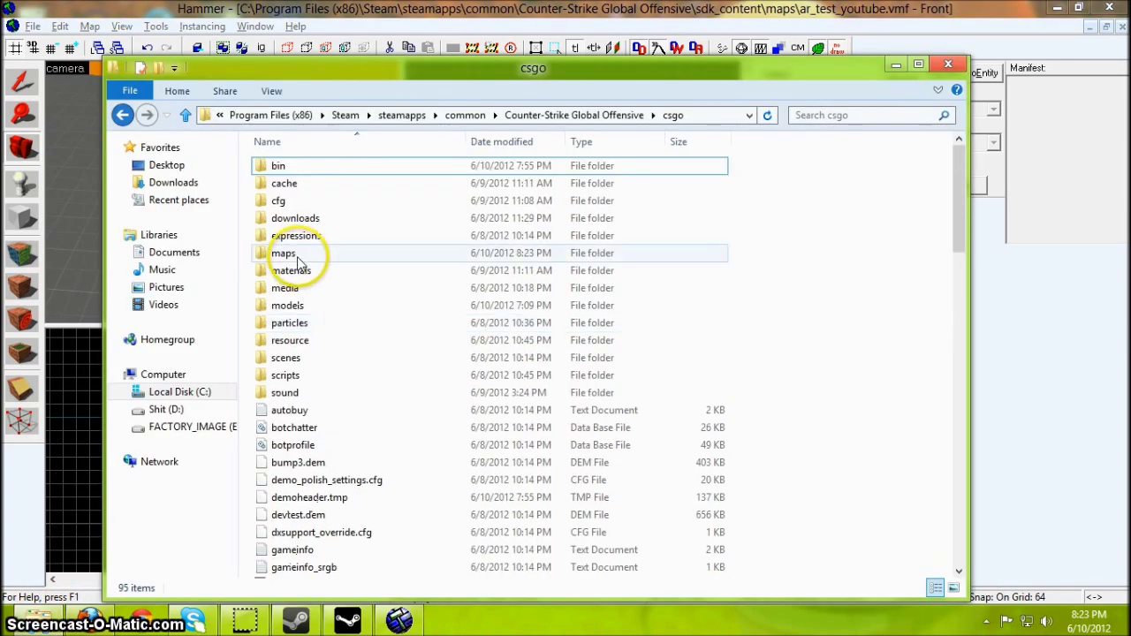
{"action": "double_click", "coordinate": [288, 256]}
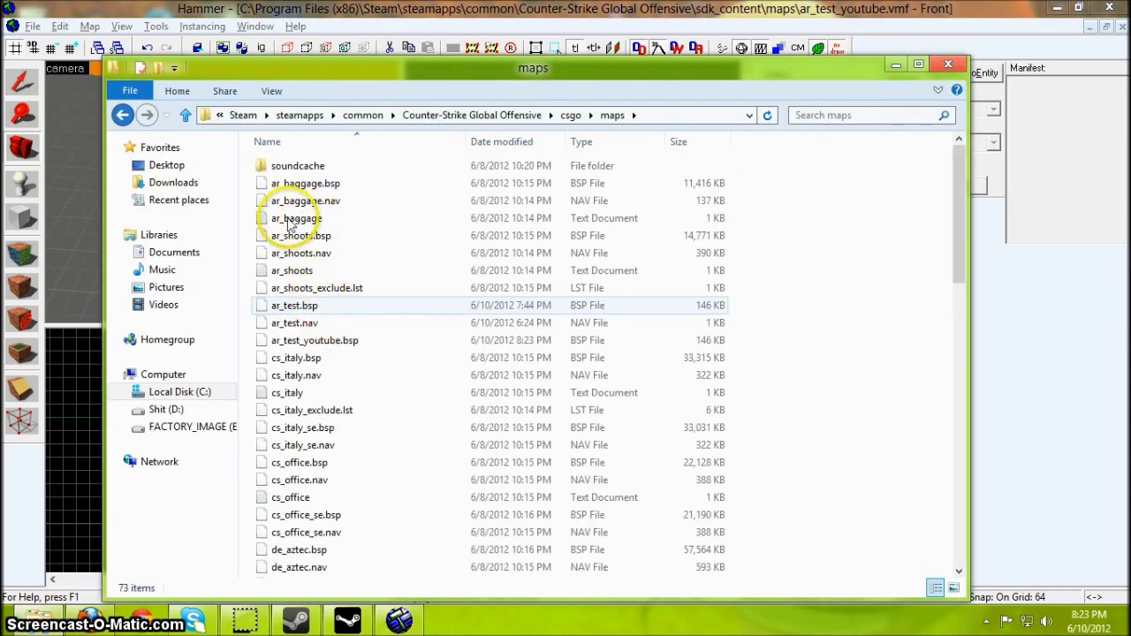
{"action": "left_click", "coordinate": [282, 345]}
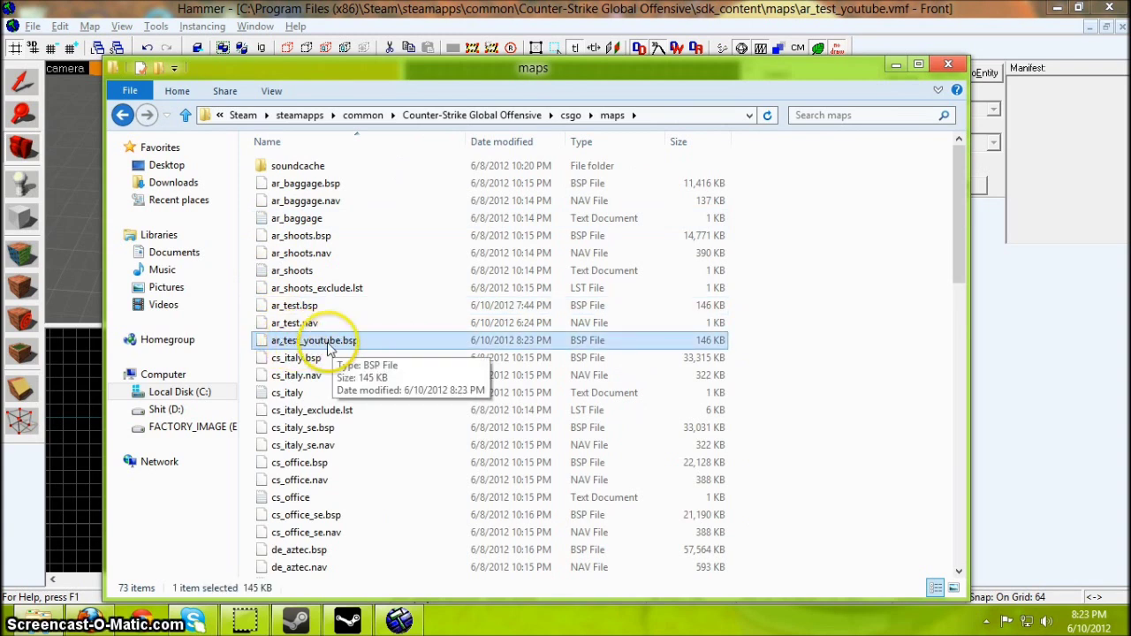
Return to the csgo folder and open the gamemodes text document in Notepad.
{"action": "left_click", "coordinate": [123, 115]}
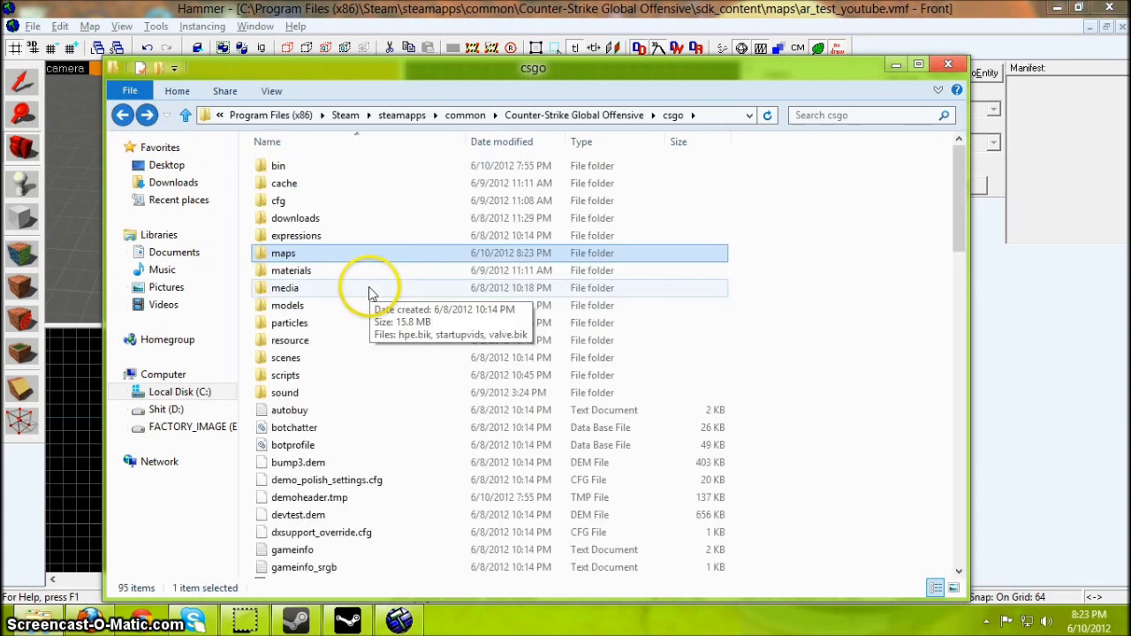
{"action": "scroll", "coordinate": [376, 270], "scroll_direction": "down", "scroll_amount": 5}
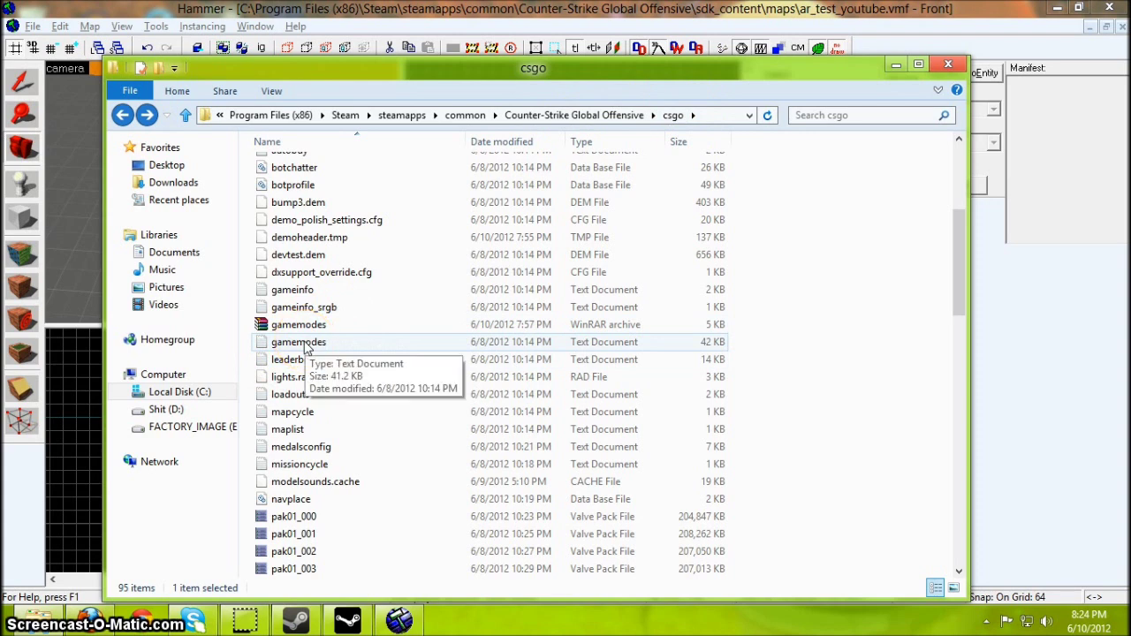
{"action": "left_click", "coordinate": [306, 345]}
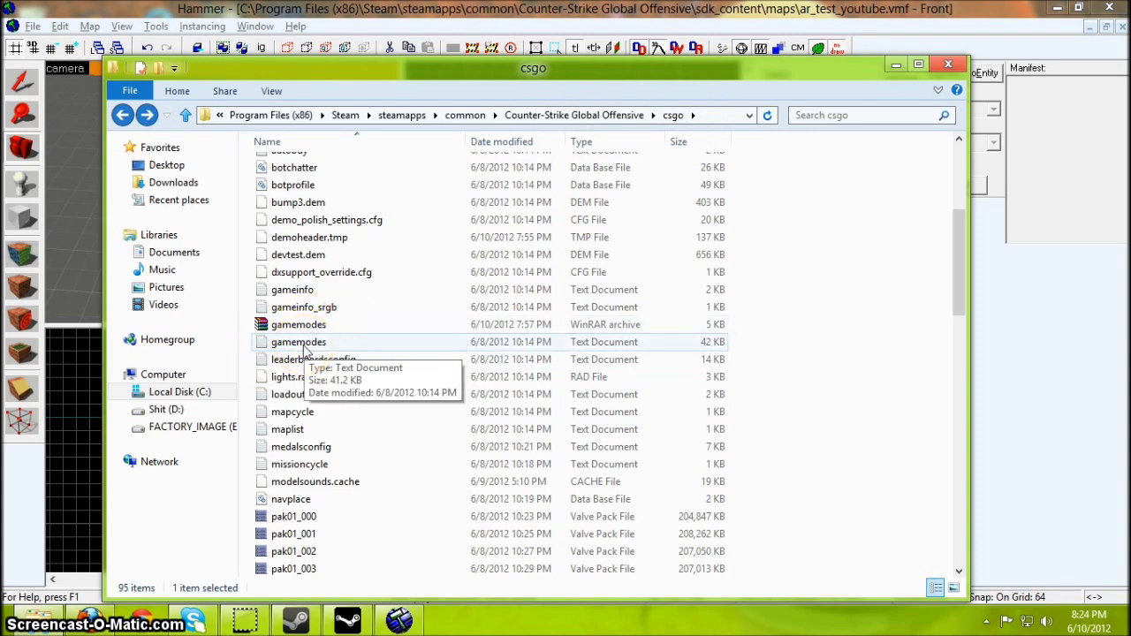
{"action": "left_click", "coordinate": [306, 350]}
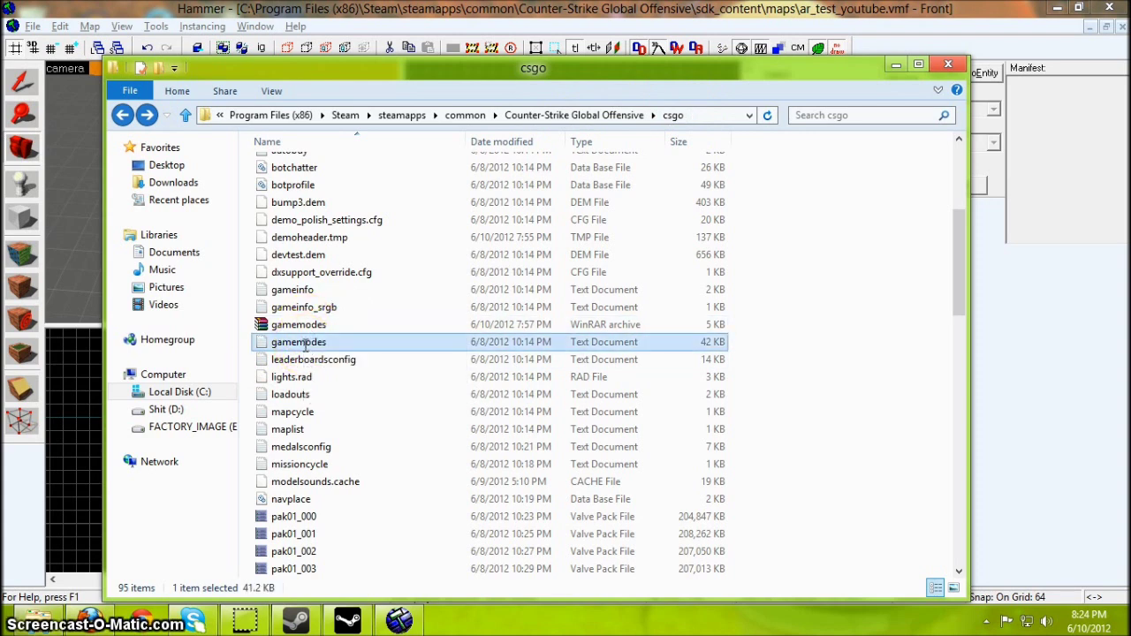
{"action": "double_click", "coordinate": [305, 346]}
{"action": "left_click", "coordinate": [828, 260]}
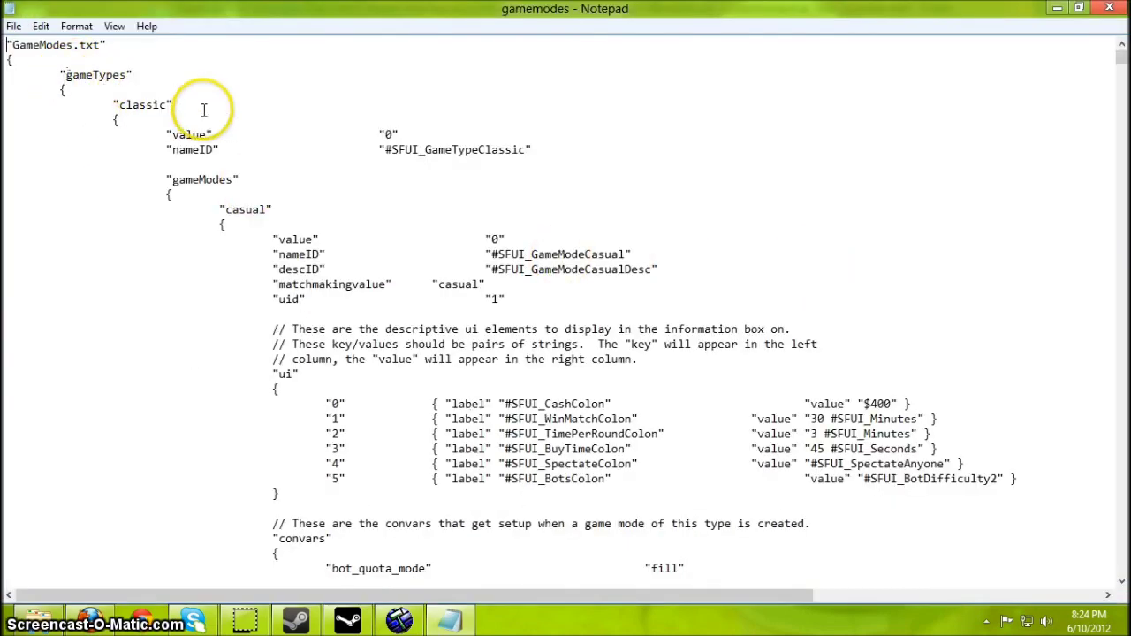
Read through the game mode definitions down to the offline and online map groups of the gungameprogressive mode.
{"action": "scroll", "coordinate": [331, 239], "scroll_direction": "down", "scroll_amount": 20}
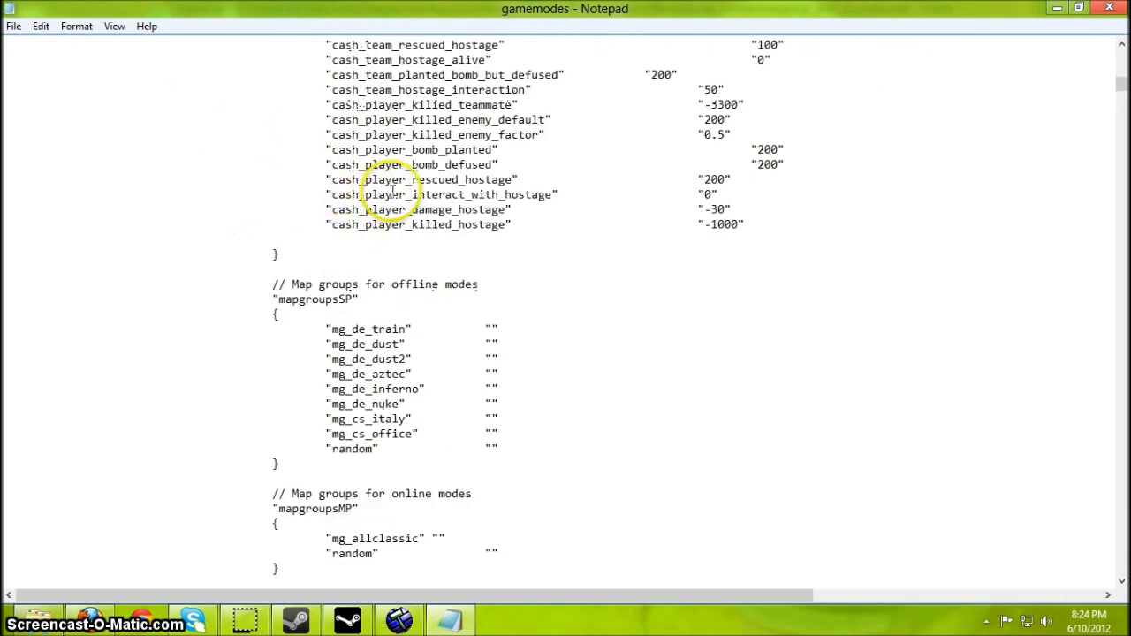
{"action": "scroll", "coordinate": [393, 193], "scroll_direction": "down", "scroll_amount": 18}
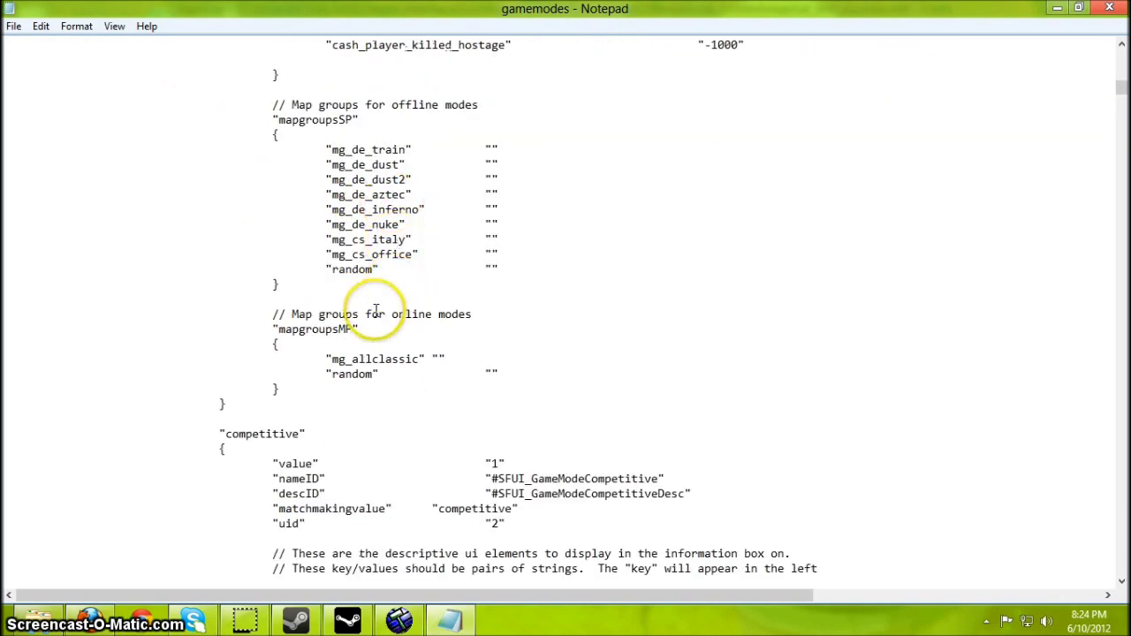
{"action": "scroll", "coordinate": [378, 312], "scroll_direction": "down", "scroll_amount": 20}
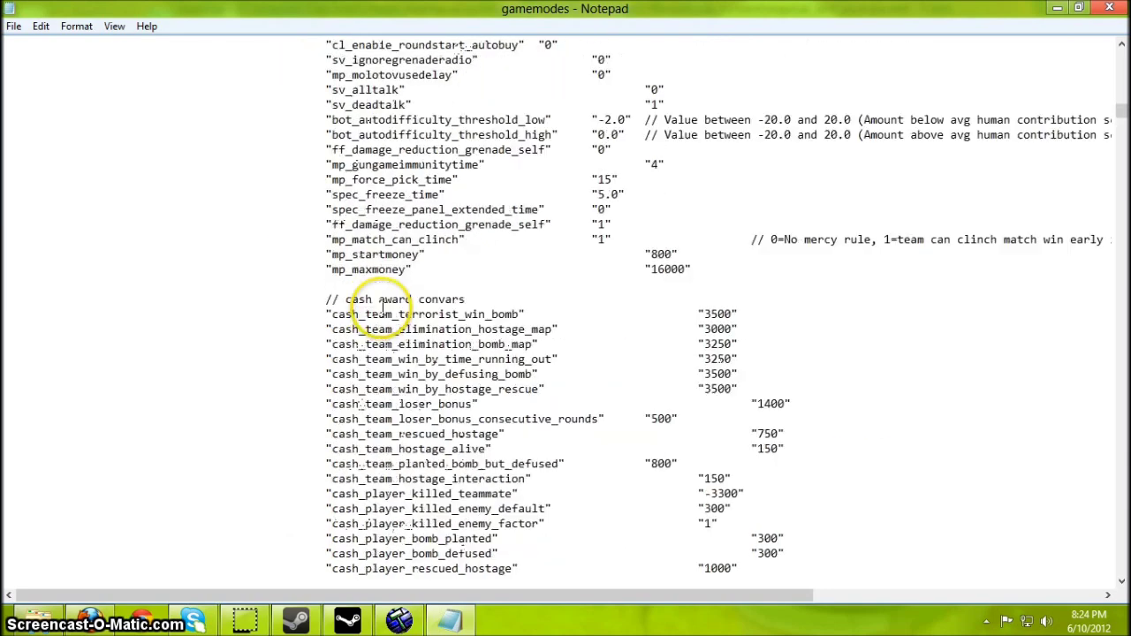
{"action": "scroll", "coordinate": [383, 311], "scroll_direction": "down", "scroll_amount": 7}
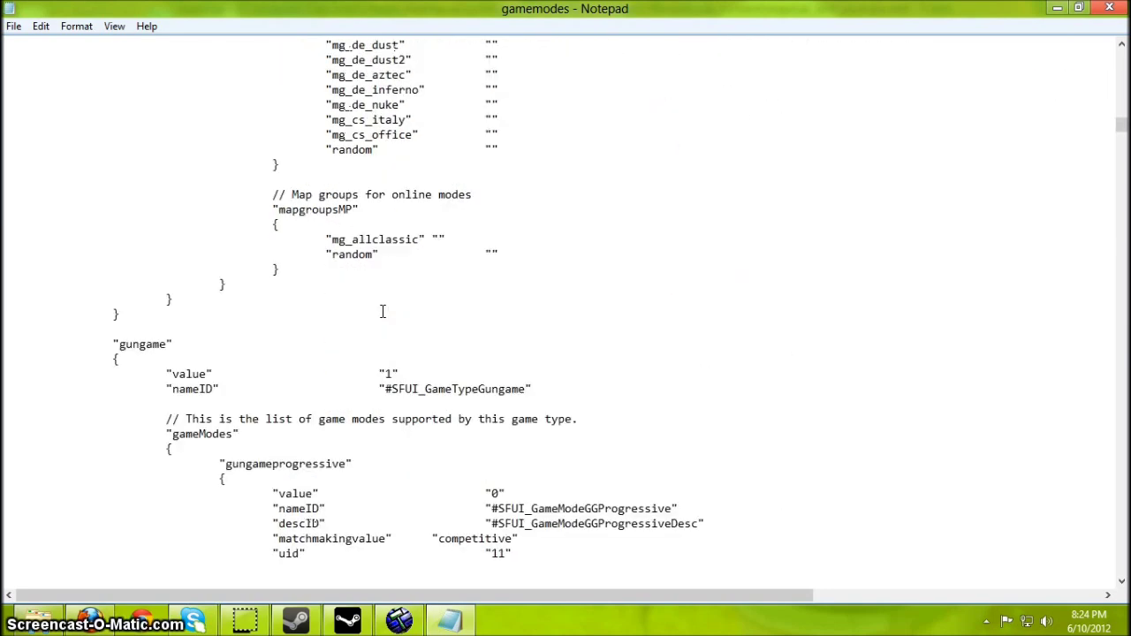
{"action": "scroll", "coordinate": [383, 311], "scroll_direction": "down", "scroll_amount": 4}
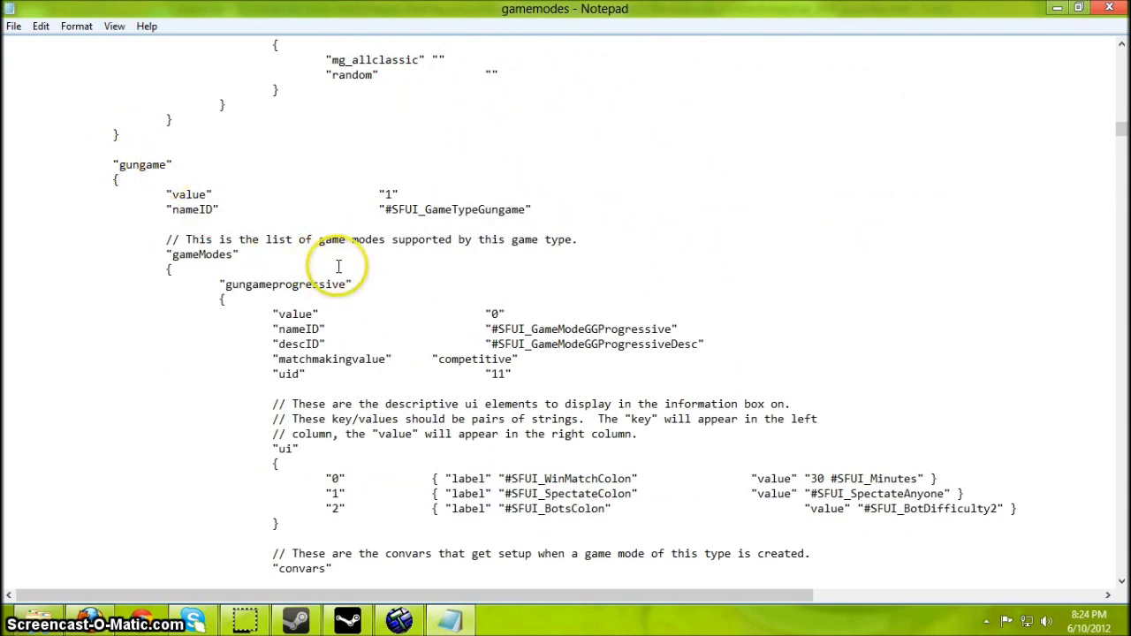
{"action": "scroll", "coordinate": [367, 269], "scroll_direction": "down", "scroll_amount": 4}
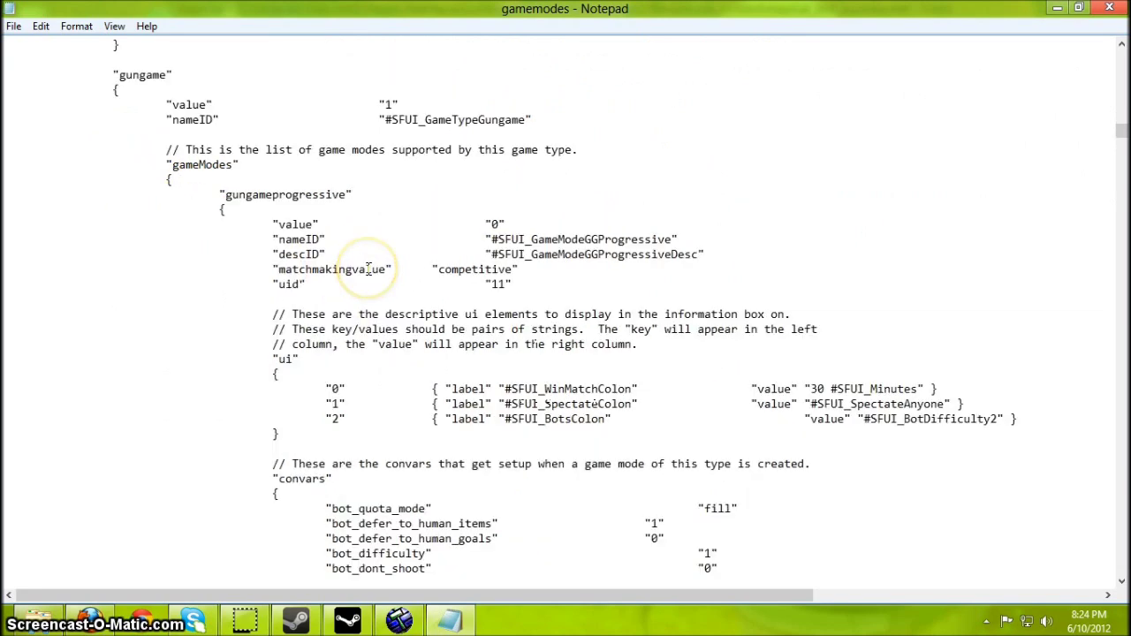
{"action": "scroll", "coordinate": [368, 269], "scroll_direction": "down", "scroll_amount": 3}
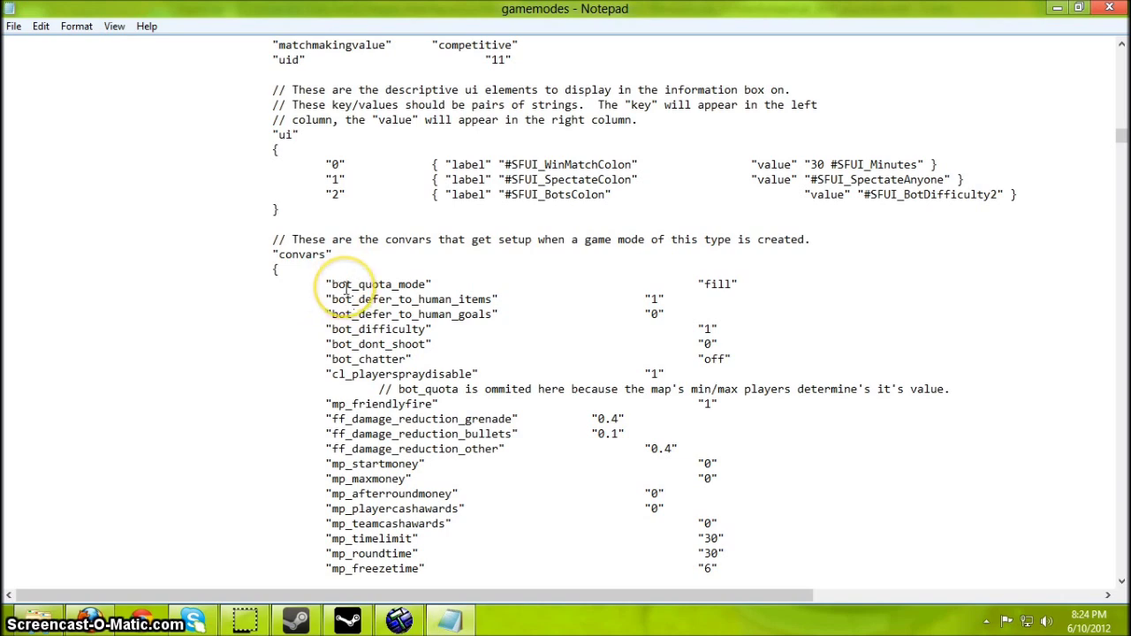
{"action": "scroll", "coordinate": [353, 296], "scroll_direction": "down", "scroll_amount": 5}
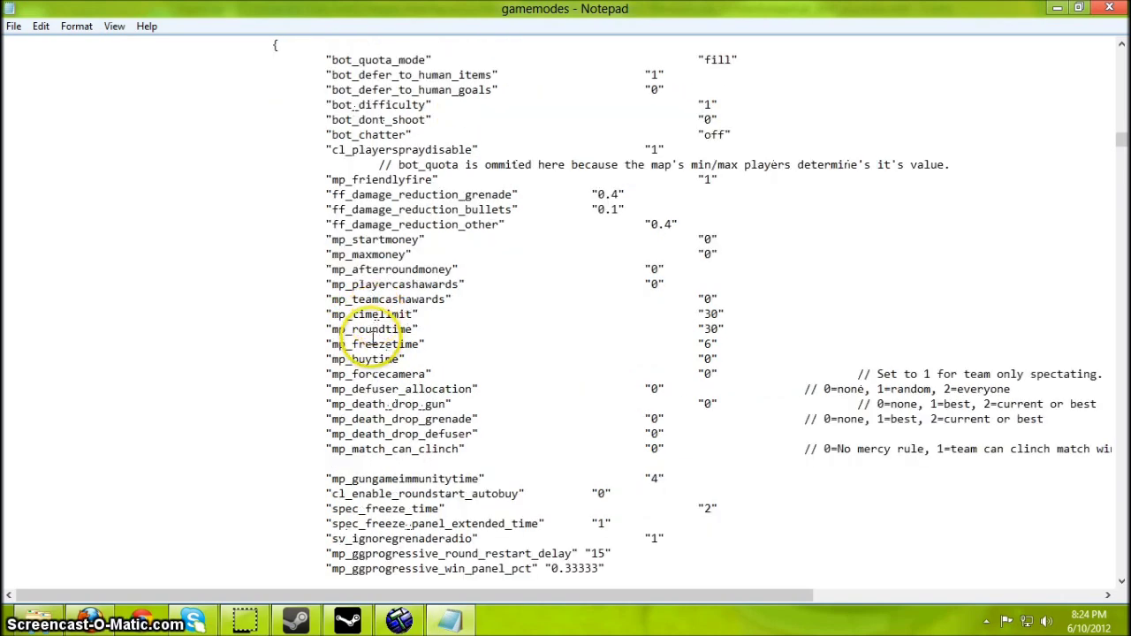
{"action": "scroll", "coordinate": [373, 338], "scroll_direction": "down", "scroll_amount": 3}
{"action": "scroll", "coordinate": [373, 337], "scroll_direction": "down", "scroll_amount": 6}
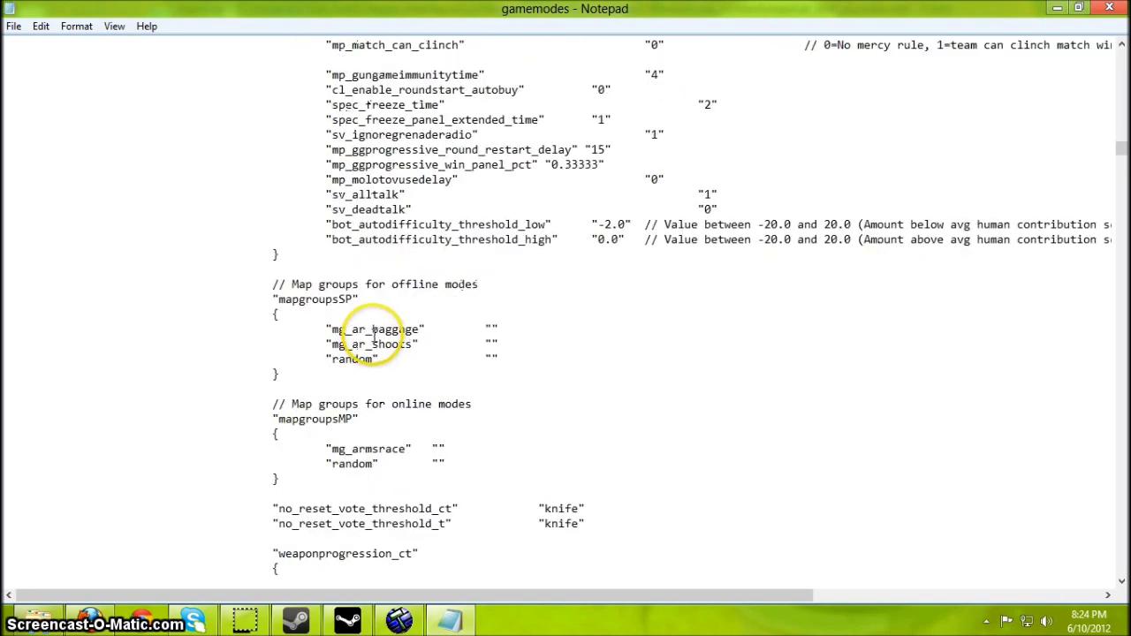
{"action": "scroll", "coordinate": [373, 337], "scroll_direction": "up", "scroll_amount": 6}
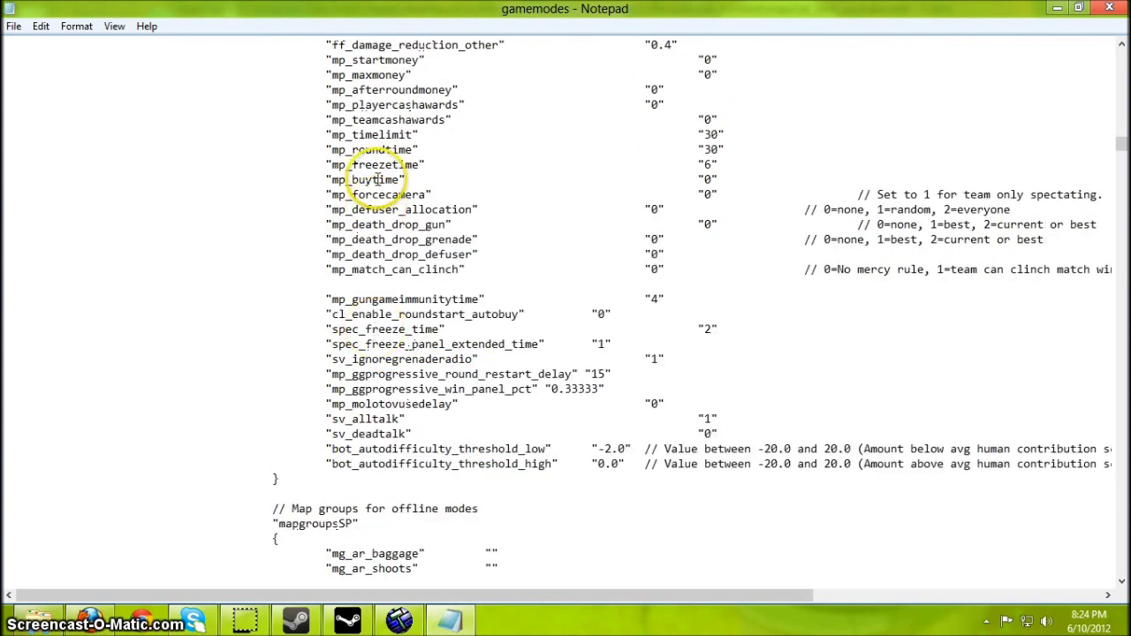
{"action": "scroll", "coordinate": [371, 344], "scroll_direction": "down", "scroll_amount": 7}
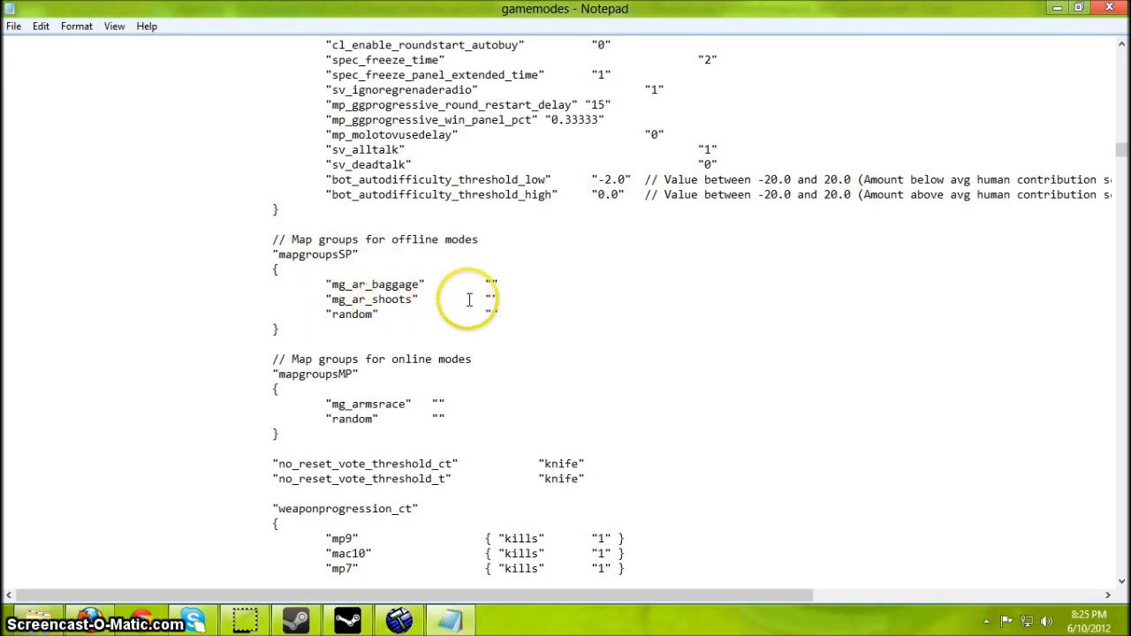
Add an "mg_ar_testyou_tube" entry with an empty value below mg_ar_shoots in the offline map groups, checking the compiled map's name in the maps folder.
{"action": "key", "text": "Return"}
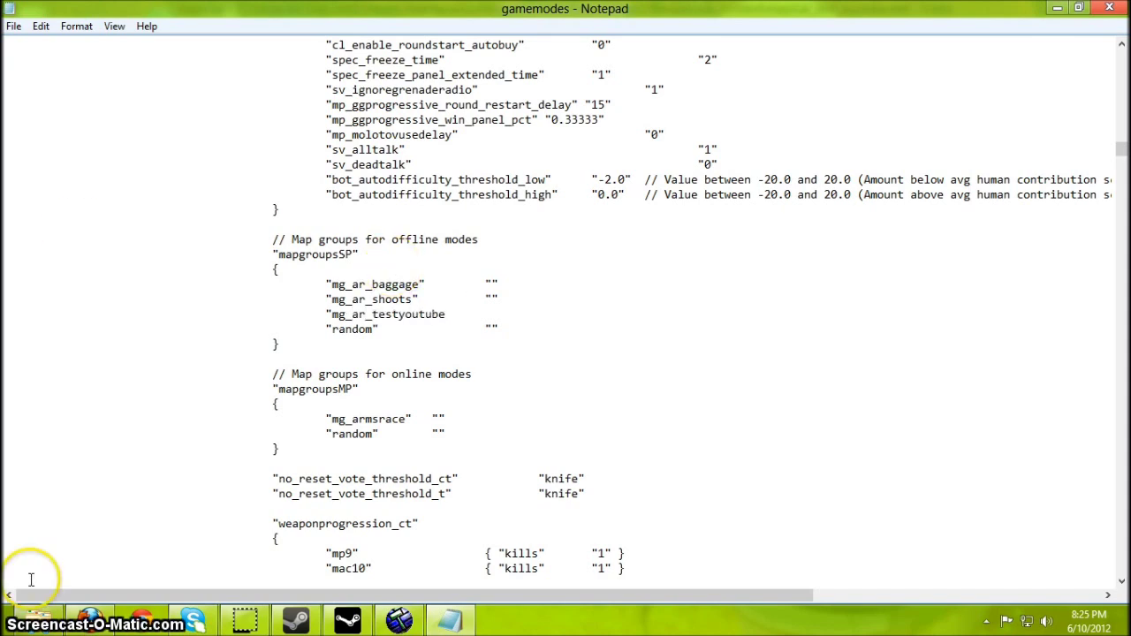
{"action": "left_click", "coordinate": [39, 622]}
{"action": "scroll", "coordinate": [576, 207], "scroll_direction": "up", "scroll_amount": 5}
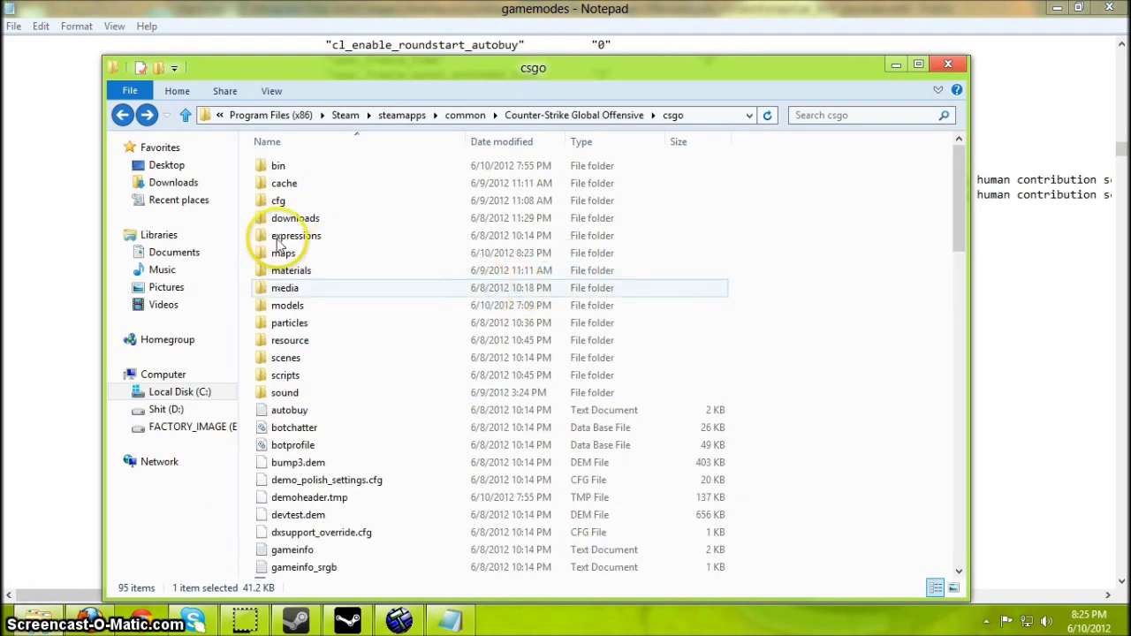
{"action": "double_click", "coordinate": [282, 253]}
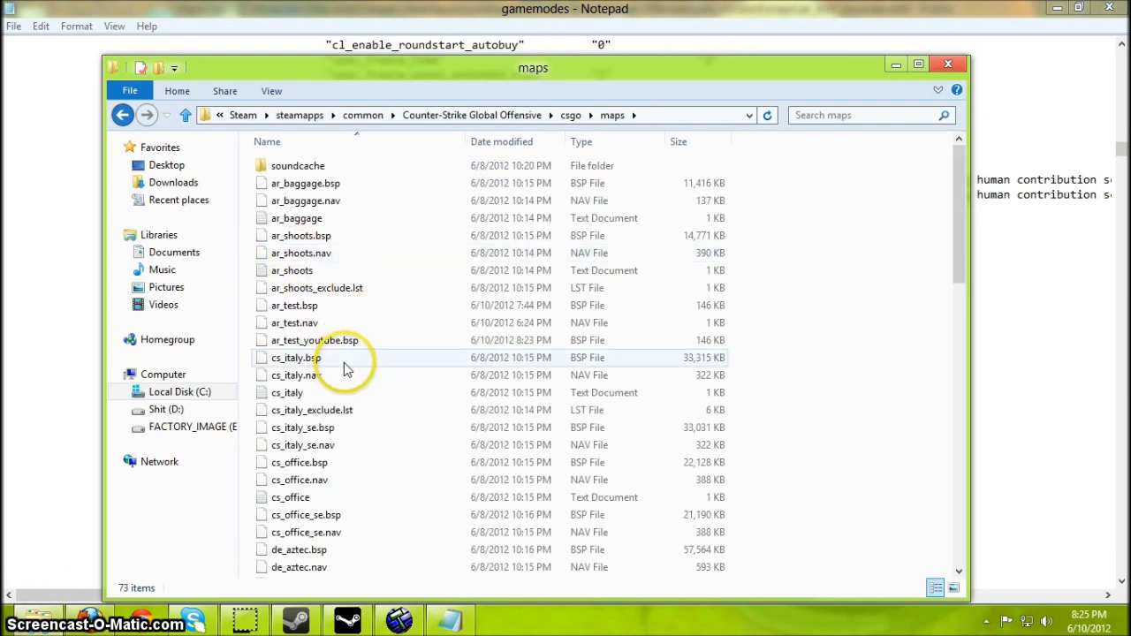
{"action": "left_click", "coordinate": [896, 65]}
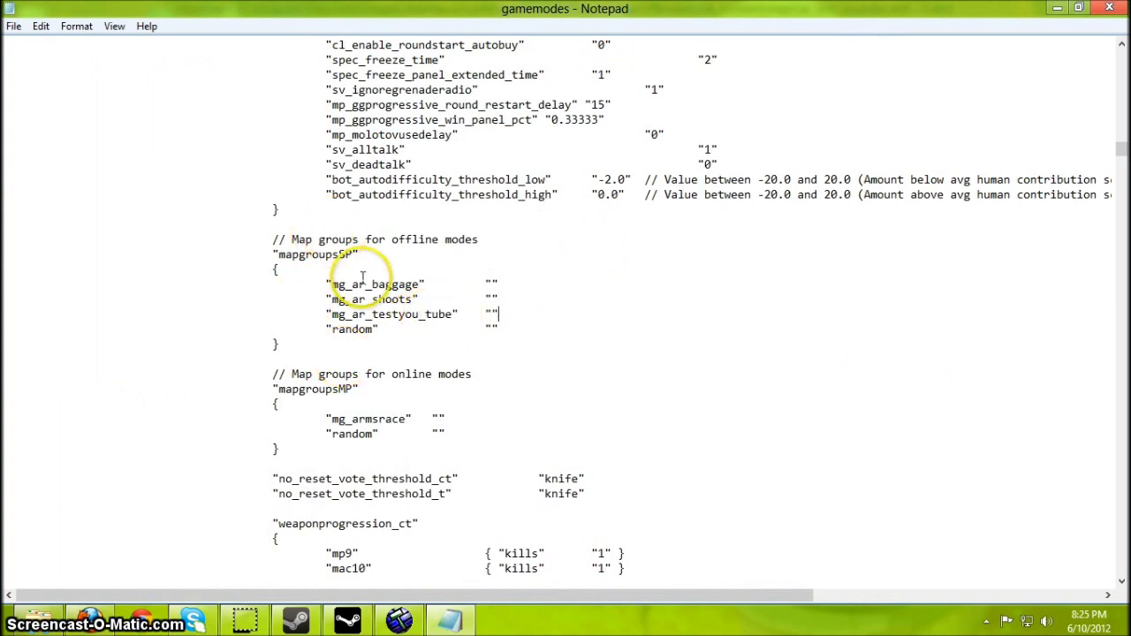
Copy the new offline map entry below mg_armsrace in the online map groups and correct the copy to mg_ar_test_youtube.
{"action": "scroll", "coordinate": [398, 291], "scroll_direction": "down", "scroll_amount": 3}
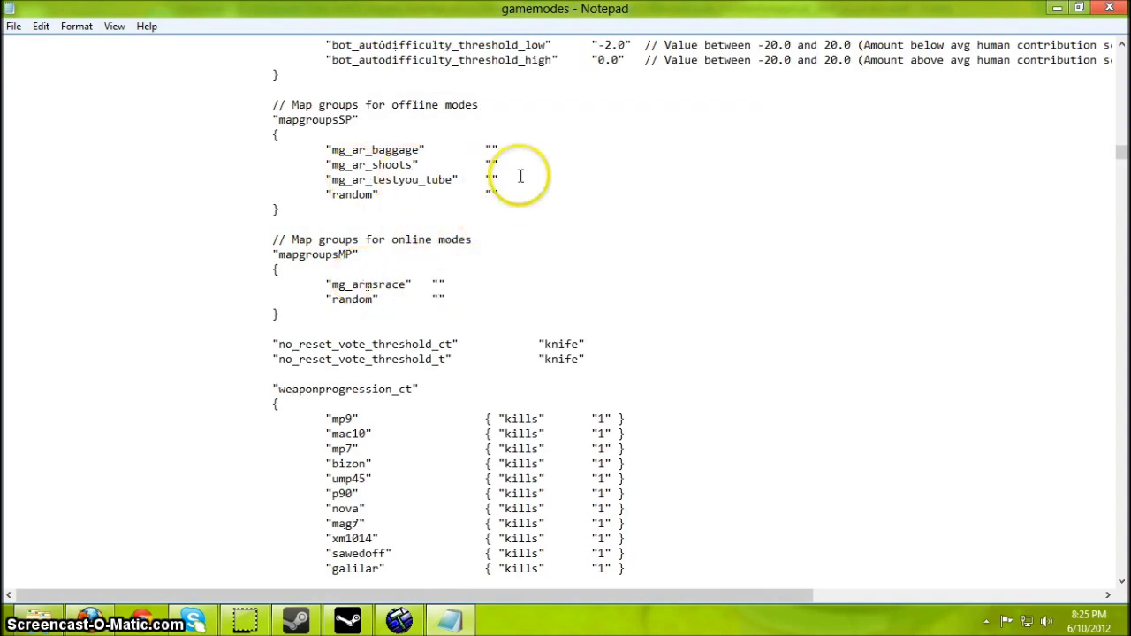
{"action": "left_click_drag", "start_coordinate": [499, 180], "coordinate": [26, 176]}
{"action": "key", "text": "ctrl+c"}
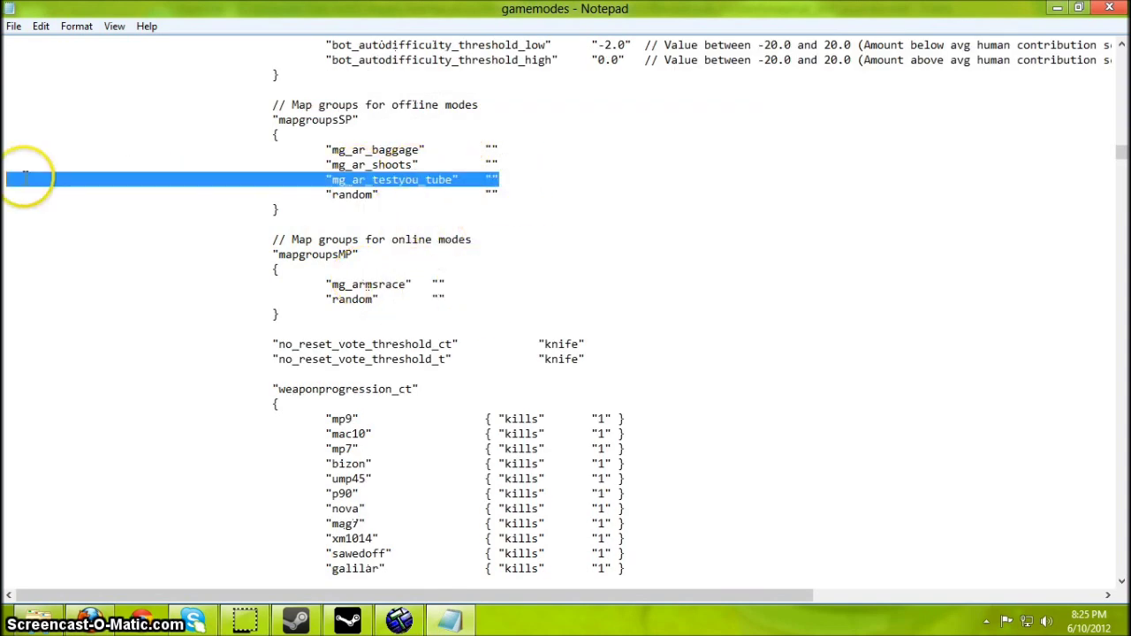
{"action": "left_click", "coordinate": [462, 287]}
{"action": "key", "text": "Return"}
{"action": "key", "text": "ctrl+v"}
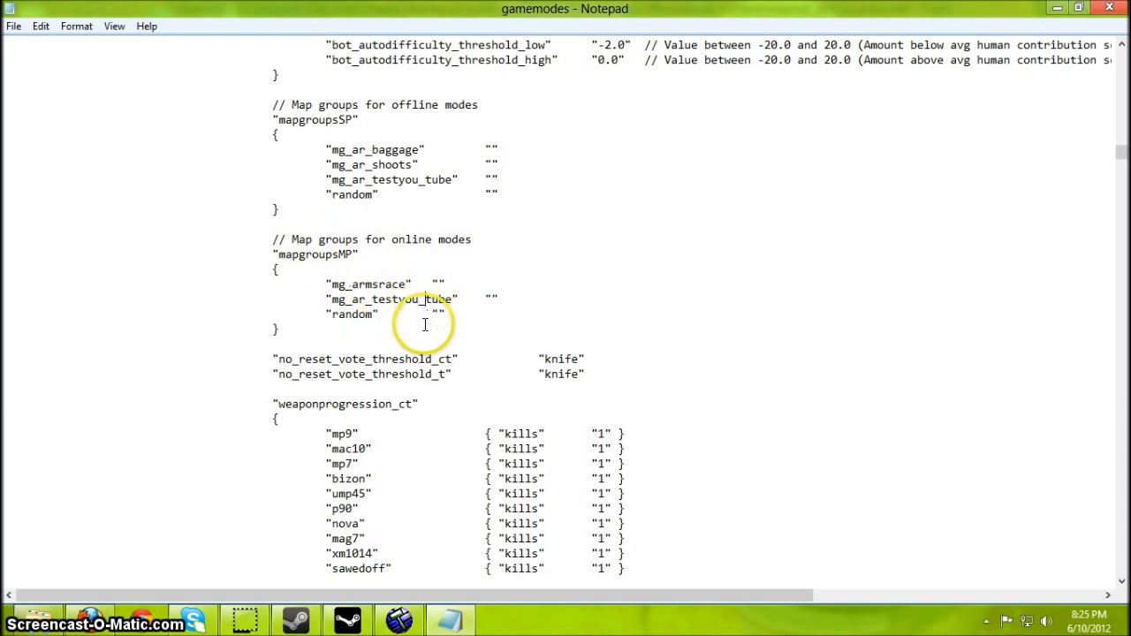
{"action": "left_click", "coordinate": [425, 305]}
{"action": "key", "text": "BackSpace"}
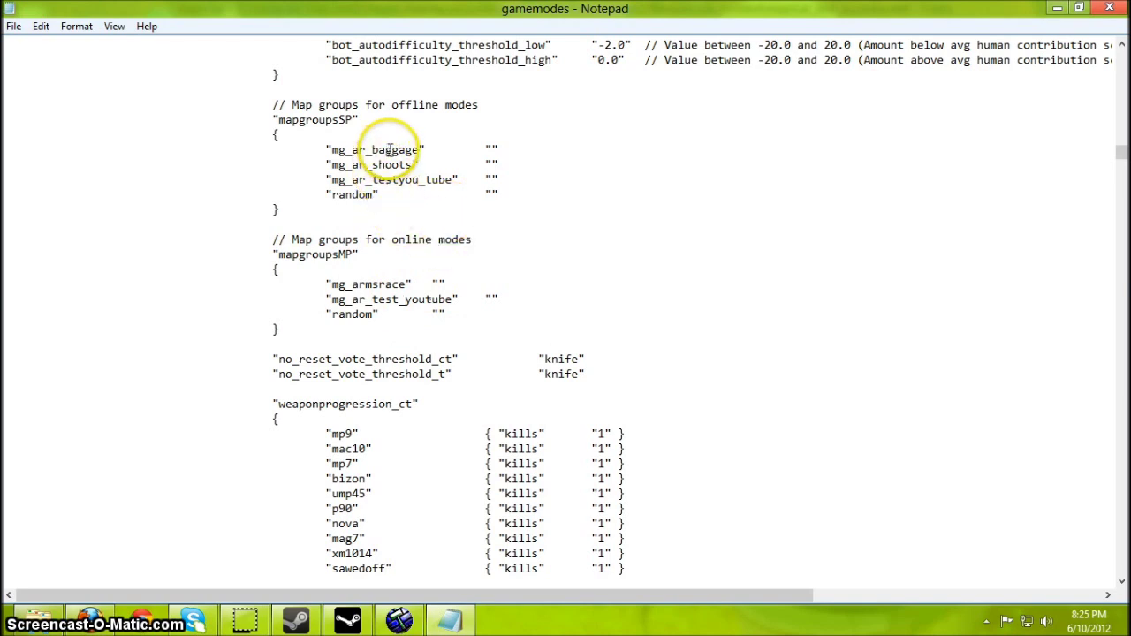
Align the empty values in the gungameprogressive online map groups and correct the offline entry's name to mg_ar_test_youtube.
{"action": "left_click", "coordinate": [435, 285]}
{"action": "key", "text": "Tab"}
{"action": "left_click", "coordinate": [433, 315]}
{"action": "key", "text": "Tab"}
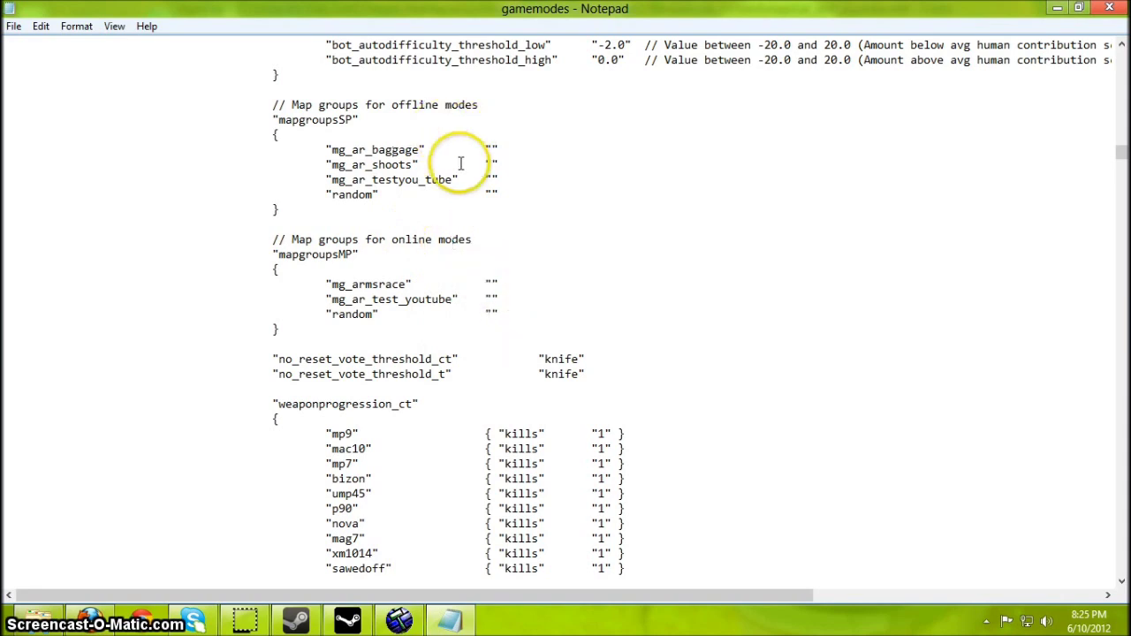
{"action": "left_click_drag", "start_coordinate": [426, 180], "coordinate": [414, 180]}
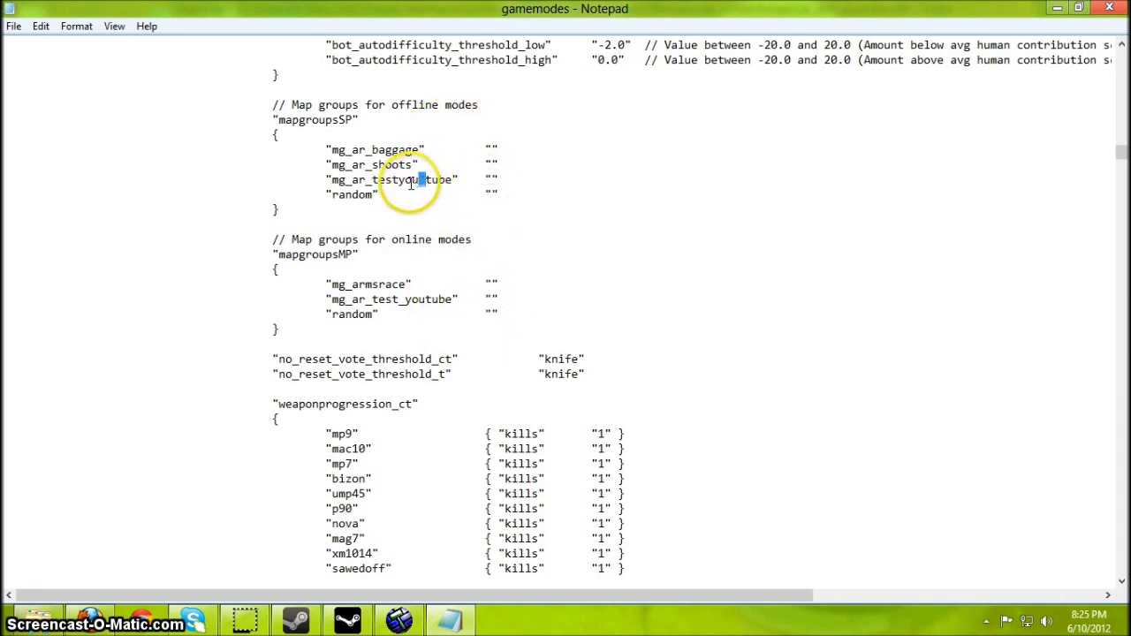
{"action": "key", "text": "Delete"}
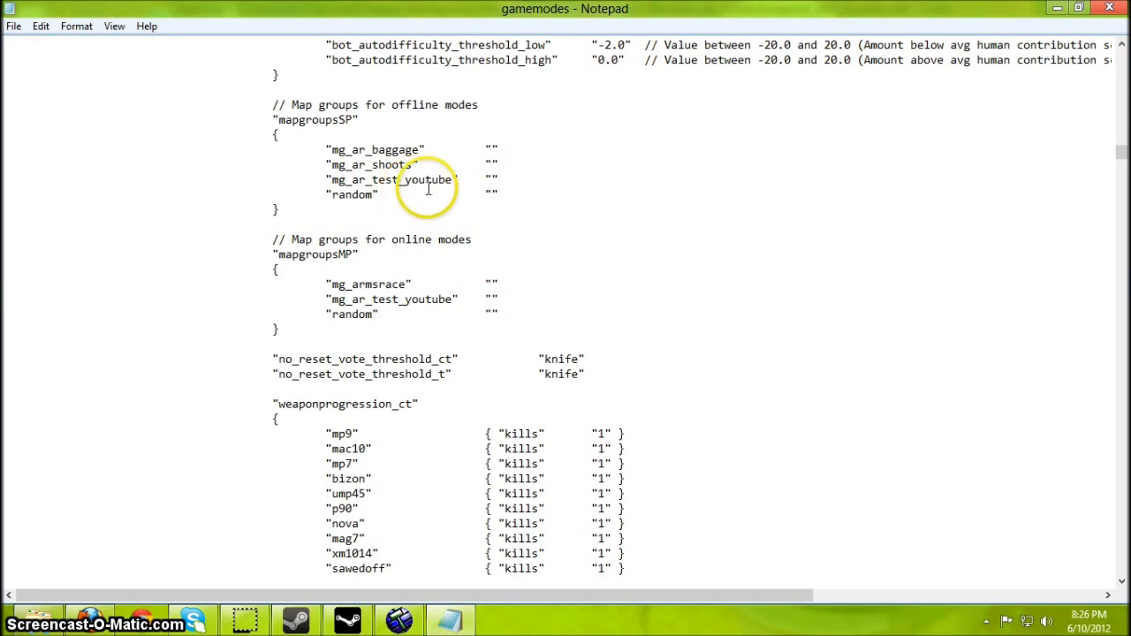
Look through the weapon progression lists and the gungametrbomb mode's settings and map groups.
{"action": "scroll", "coordinate": [400, 313], "scroll_direction": "down", "scroll_amount": 9}
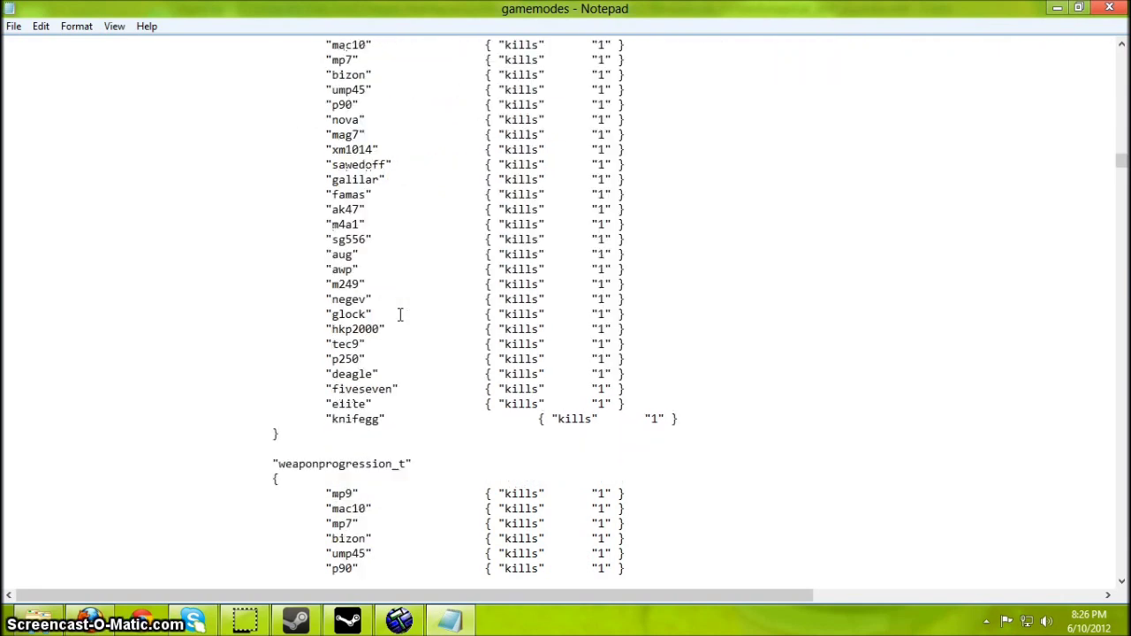
{"action": "scroll", "coordinate": [400, 313], "scroll_direction": "down", "scroll_amount": 16}
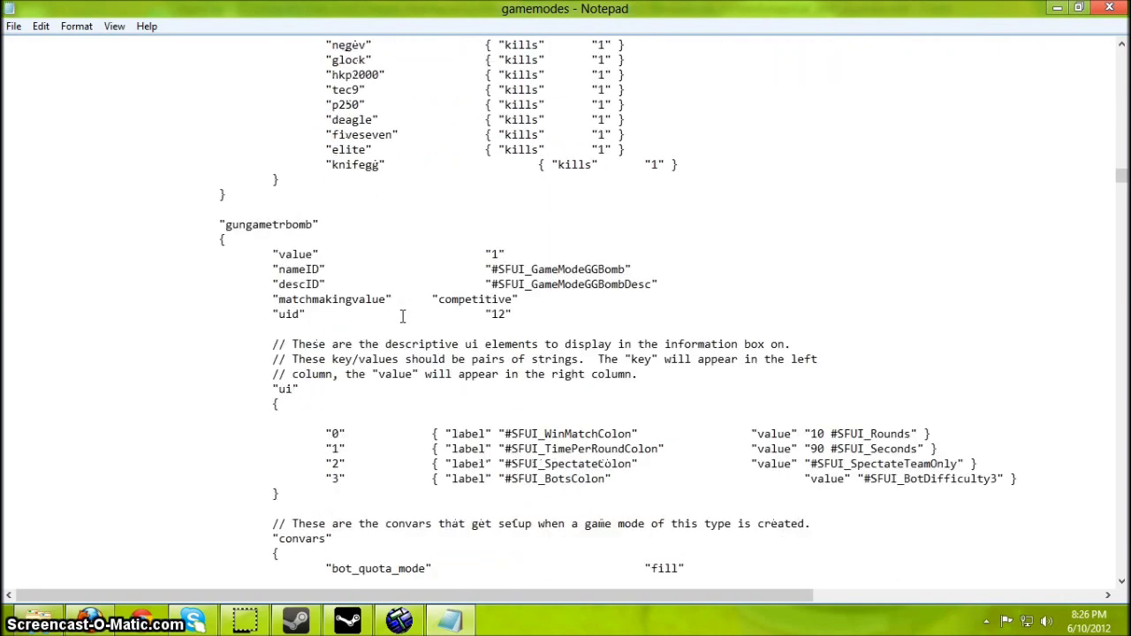
{"action": "scroll", "coordinate": [403, 316], "scroll_direction": "down", "scroll_amount": 3}
{"action": "scroll", "coordinate": [402, 316], "scroll_direction": "up", "scroll_amount": 5}
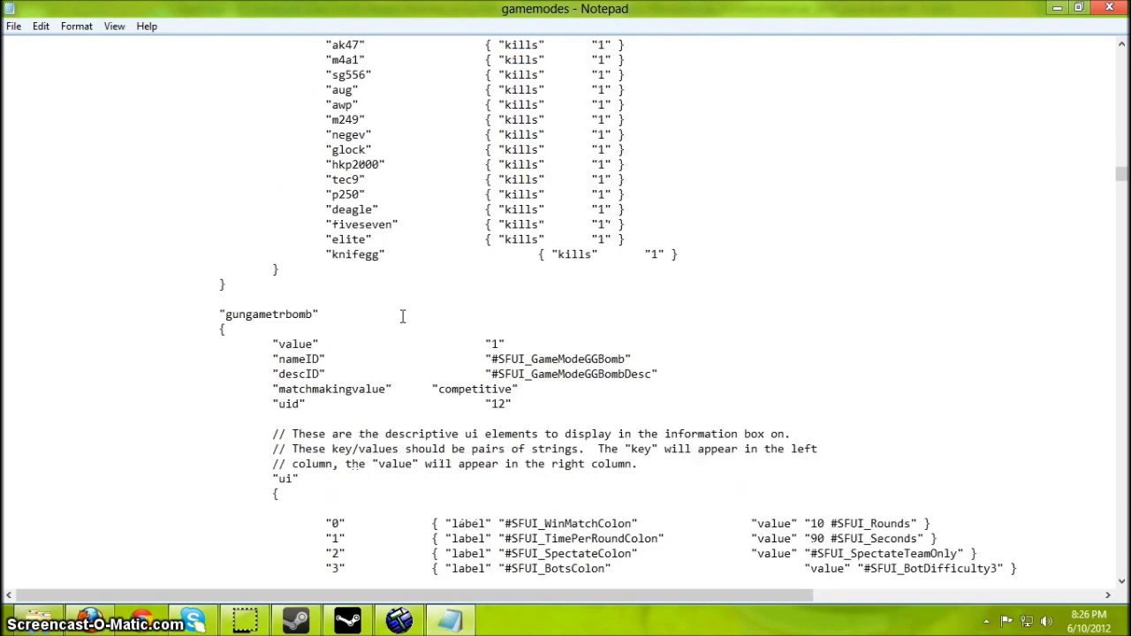
{"action": "scroll", "coordinate": [265, 157], "scroll_direction": "down", "scroll_amount": 4}
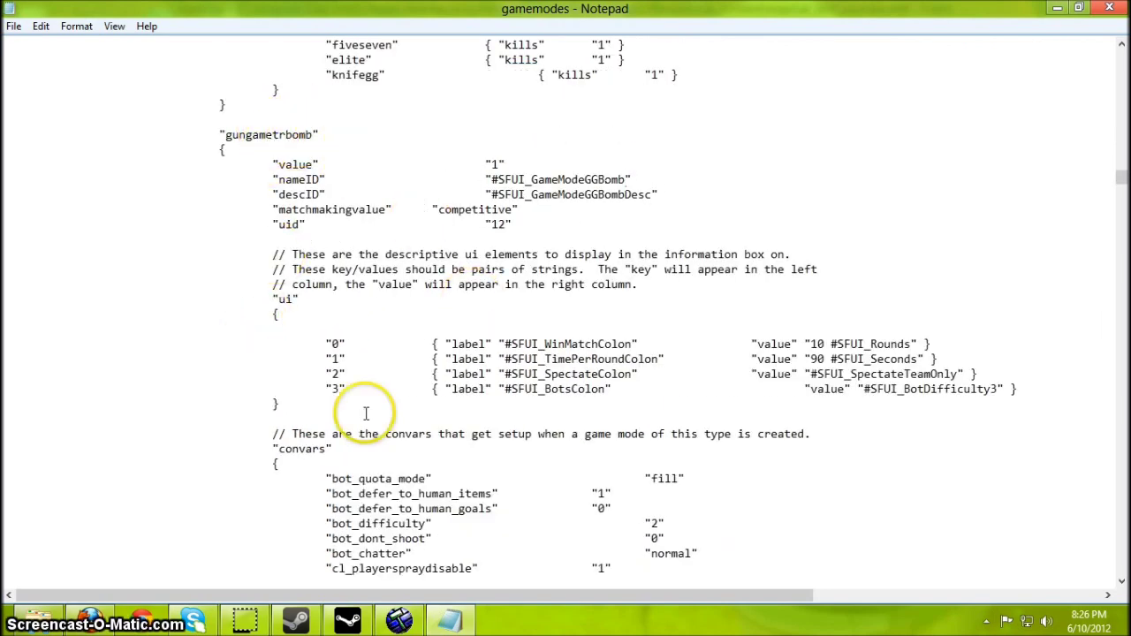
{"action": "scroll", "coordinate": [325, 417], "scroll_direction": "down", "scroll_amount": 7}
{"action": "scroll", "coordinate": [320, 423], "scroll_direction": "down", "scroll_amount": 15}
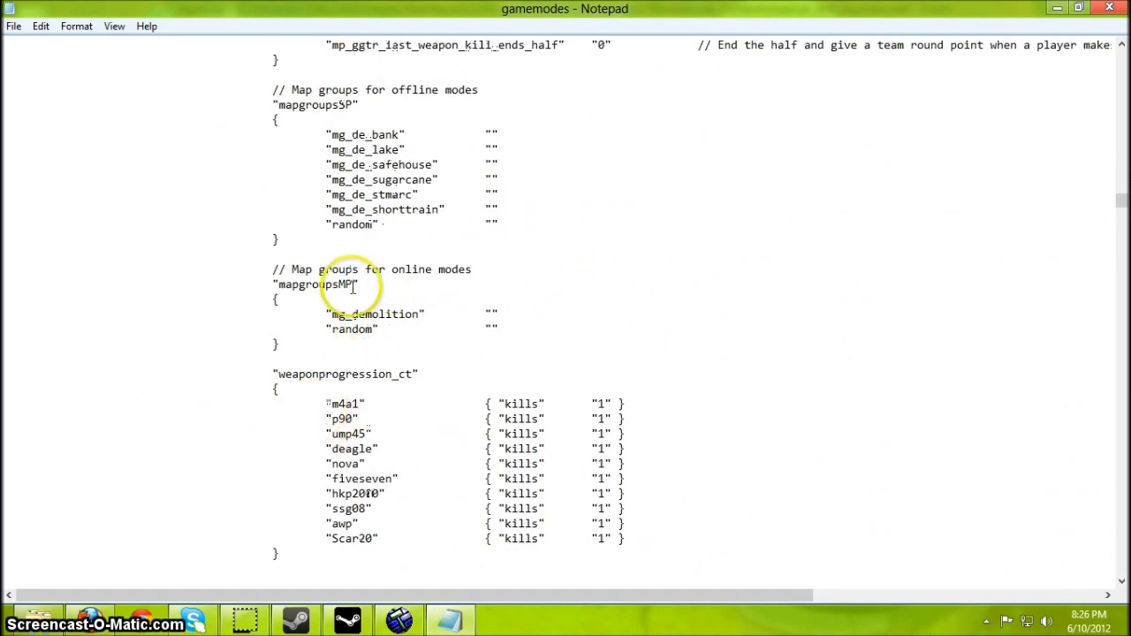
{"action": "scroll", "coordinate": [389, 300], "scroll_direction": "down", "scroll_amount": 4}
{"action": "scroll", "coordinate": [1119, 226], "scroll_direction": "up", "scroll_amount": 5}
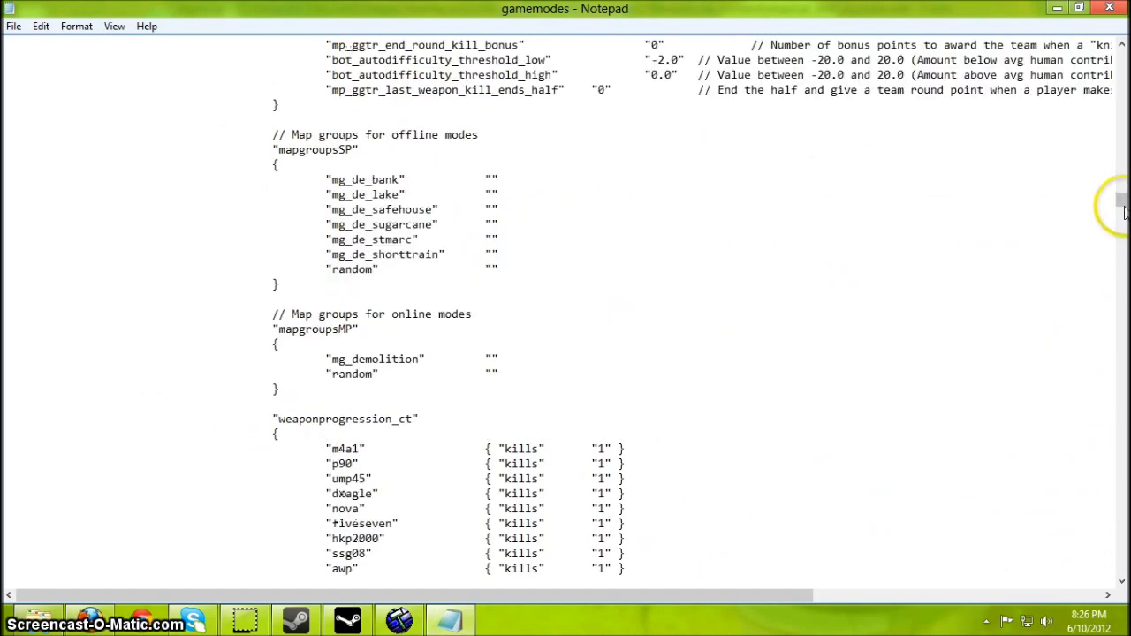
Look through the map cycle groups in the mapgroups section, from mg_allclassic to mg_armsrace.
{"action": "mouse_move", "coordinate": [1123, 212]}
{"action": "left_mouse_down"}
{"action": "mouse_move", "coordinate": [1121, 137]}
{"action": "mouse_move", "coordinate": [1119, 222]}
{"action": "left_mouse_up"}
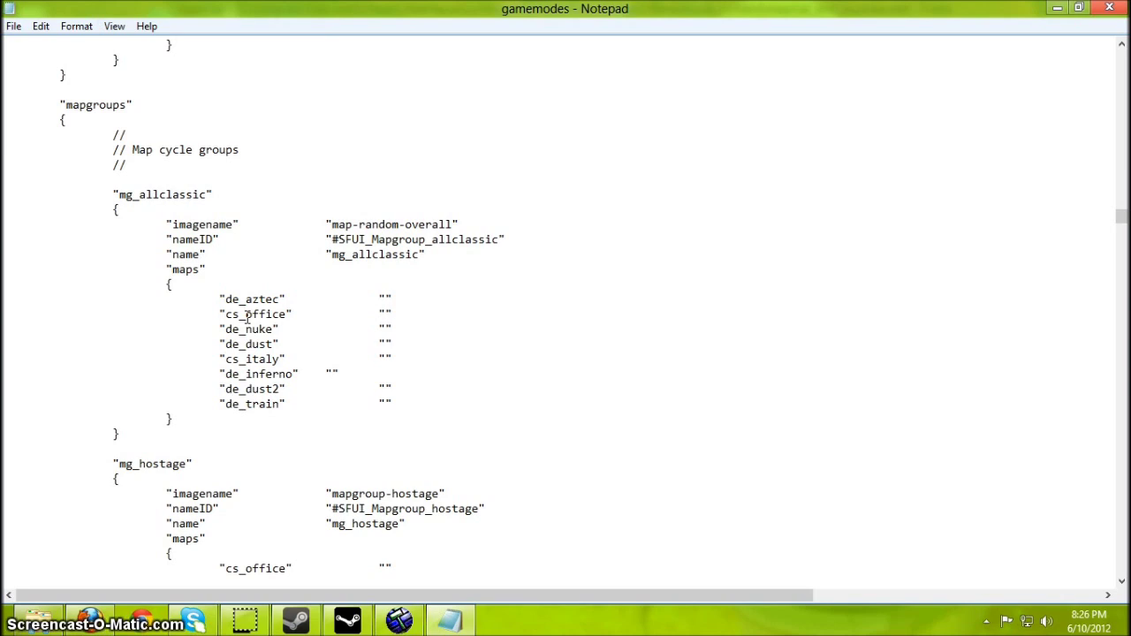
{"action": "scroll", "coordinate": [249, 318], "scroll_direction": "down", "scroll_amount": 1}
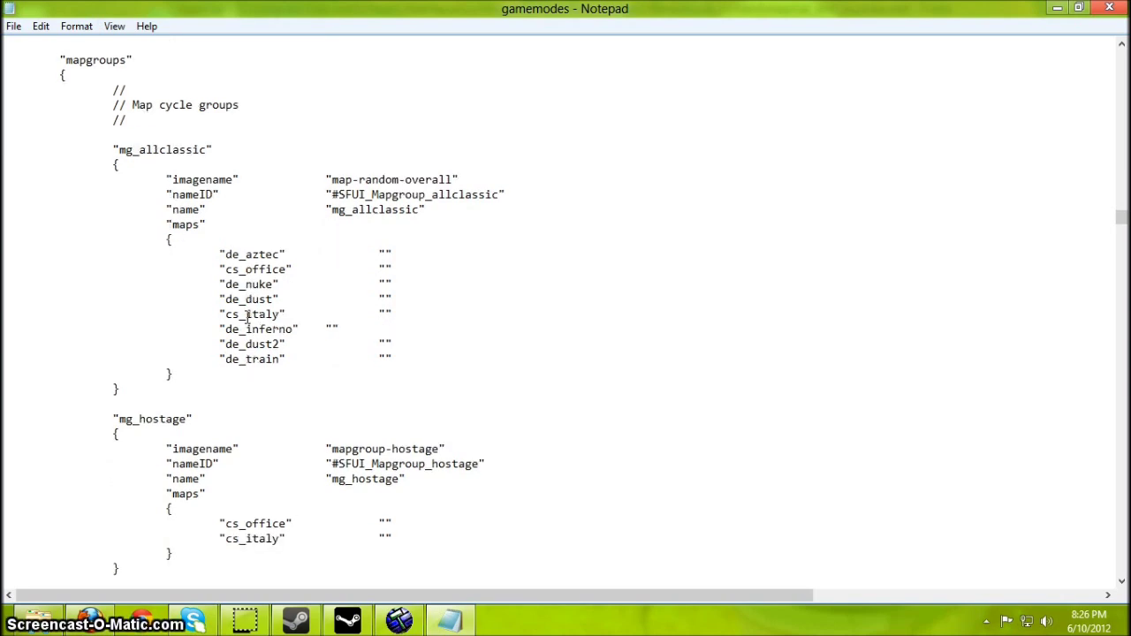
{"action": "scroll", "coordinate": [272, 309], "scroll_direction": "down", "scroll_amount": 4}
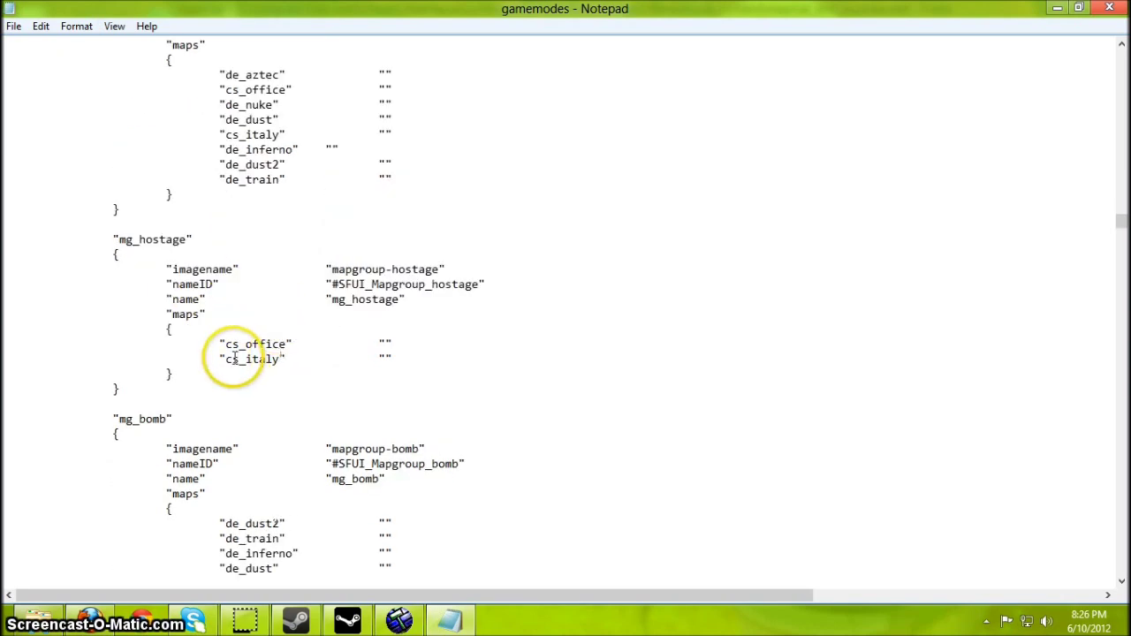
{"action": "scroll", "coordinate": [277, 358], "scroll_direction": "down", "scroll_amount": 5}
{"action": "scroll", "coordinate": [275, 358], "scroll_direction": "down", "scroll_amount": 3}
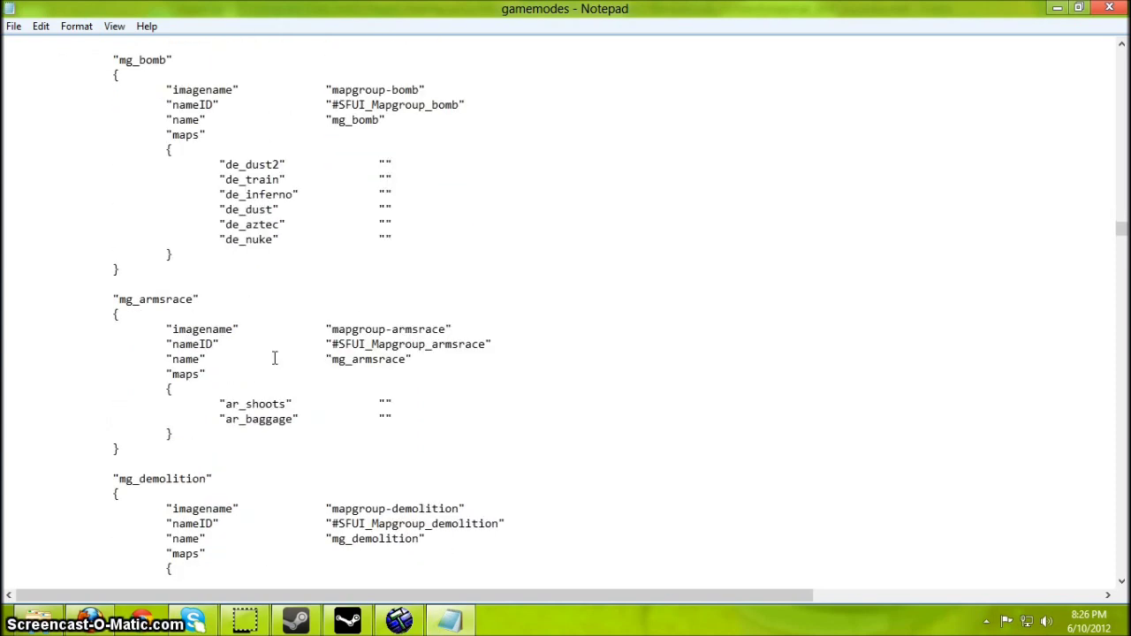
{"action": "scroll", "coordinate": [276, 358], "scroll_direction": "up", "scroll_amount": 4}
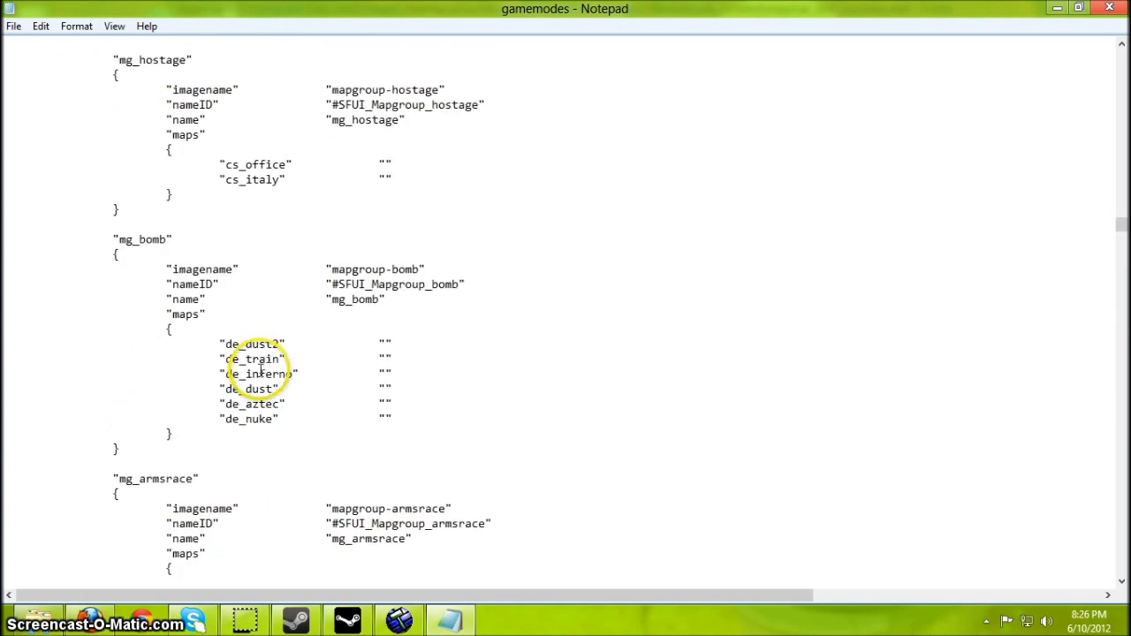
{"action": "scroll", "coordinate": [261, 371], "scroll_direction": "up", "scroll_amount": 9}
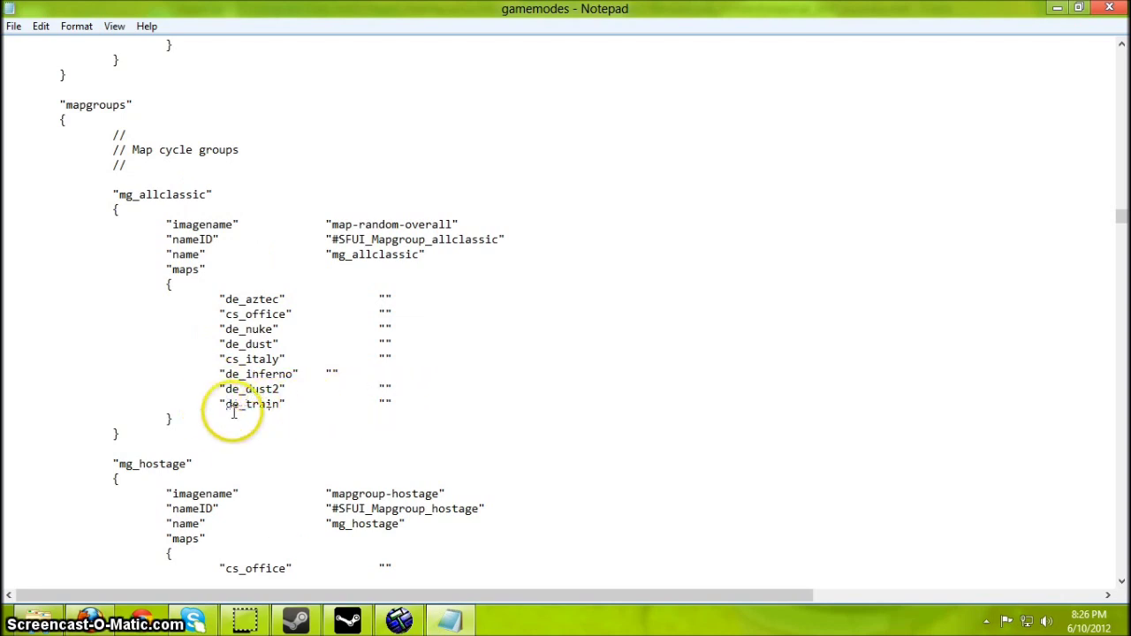
Add an "ar_test_youtube" entry with an empty value below ar_baggage in the mg_armsrace map cycle group.
{"action": "scroll", "coordinate": [234, 419], "scroll_direction": "down", "scroll_amount": 3}
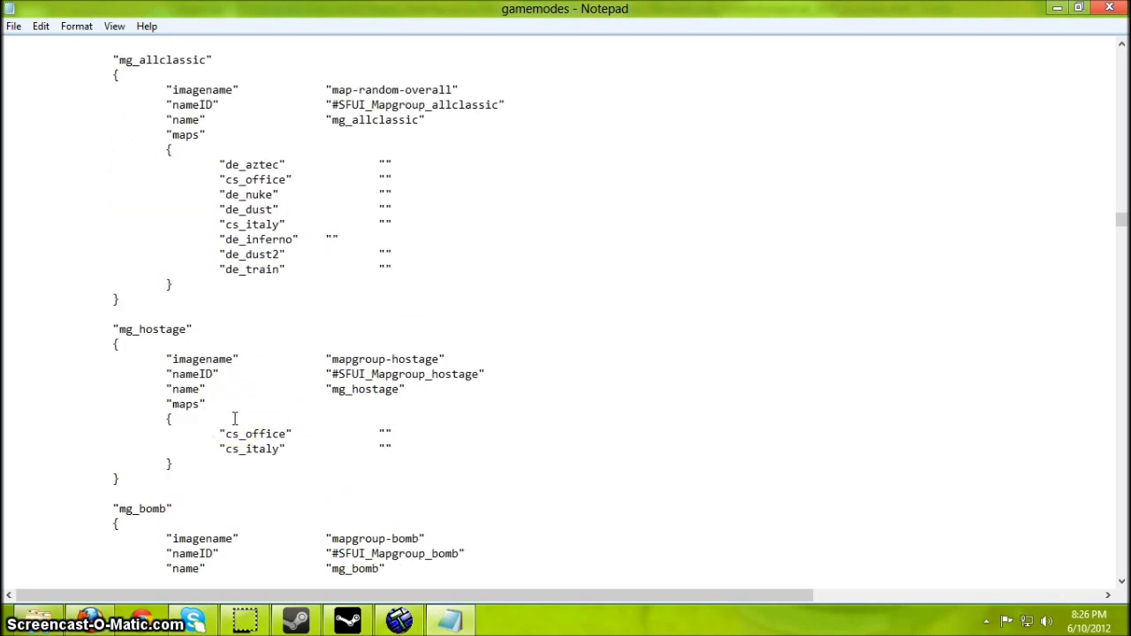
{"action": "scroll", "coordinate": [234, 419], "scroll_direction": "down", "scroll_amount": 2}
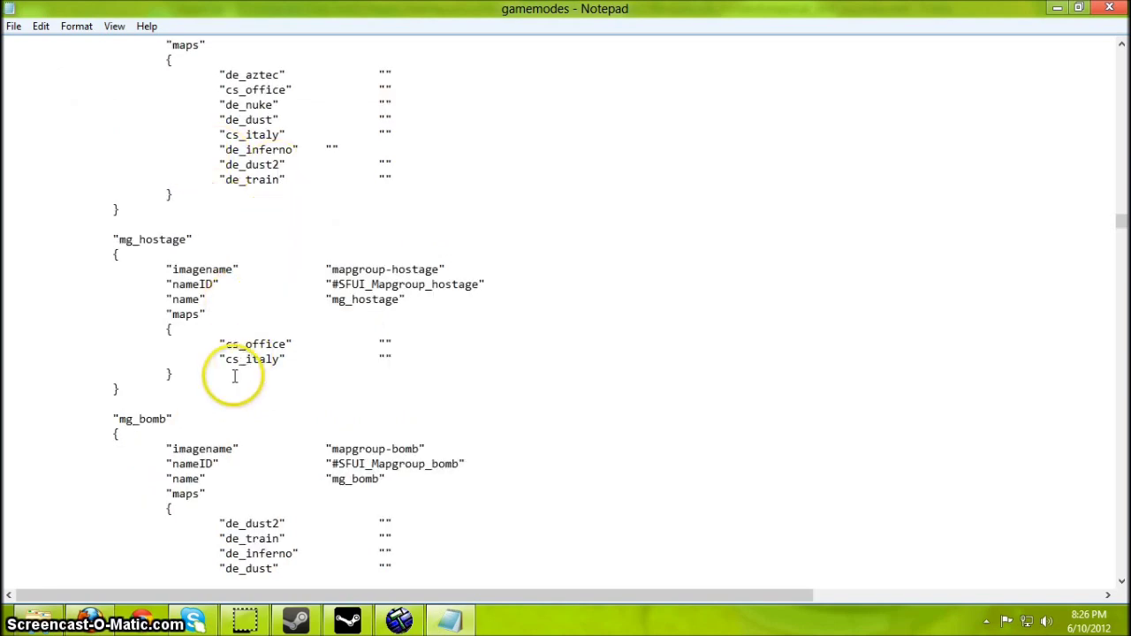
{"action": "scroll", "coordinate": [270, 376], "scroll_direction": "down", "scroll_amount": 3}
{"action": "scroll", "coordinate": [183, 314], "scroll_direction": "down", "scroll_amount": 6}
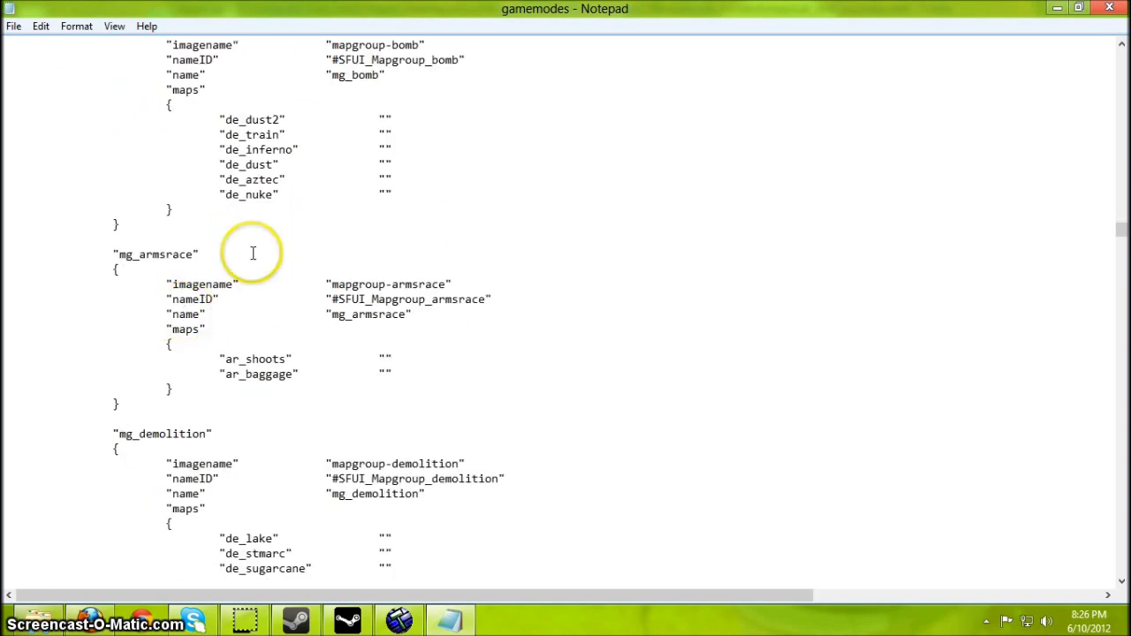
{"action": "left_click_drag", "start_coordinate": [392, 374], "coordinate": [48, 378]}
{"action": "left_click", "coordinate": [395, 372]}
{"action": "key", "text": "Return"}
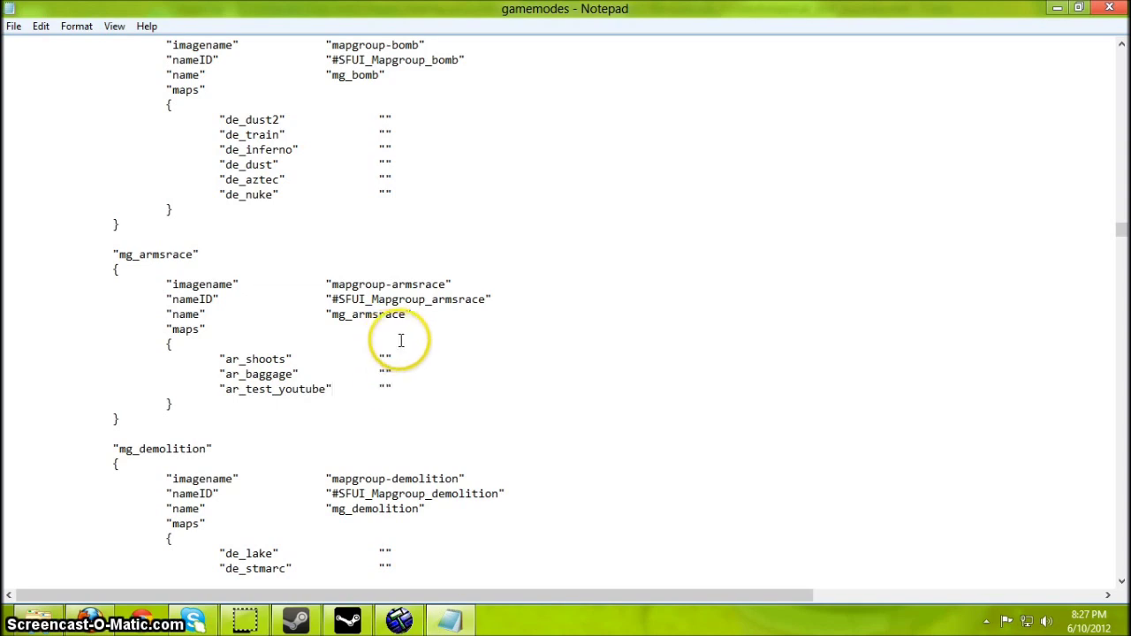
Duplicate the mg_ar_baggage block in the single map groups, placing the copy directly above the original.
{"action": "scroll", "coordinate": [385, 369], "scroll_direction": "down", "scroll_amount": 1}
{"action": "scroll", "coordinate": [384, 370], "scroll_direction": "down", "scroll_amount": 8}
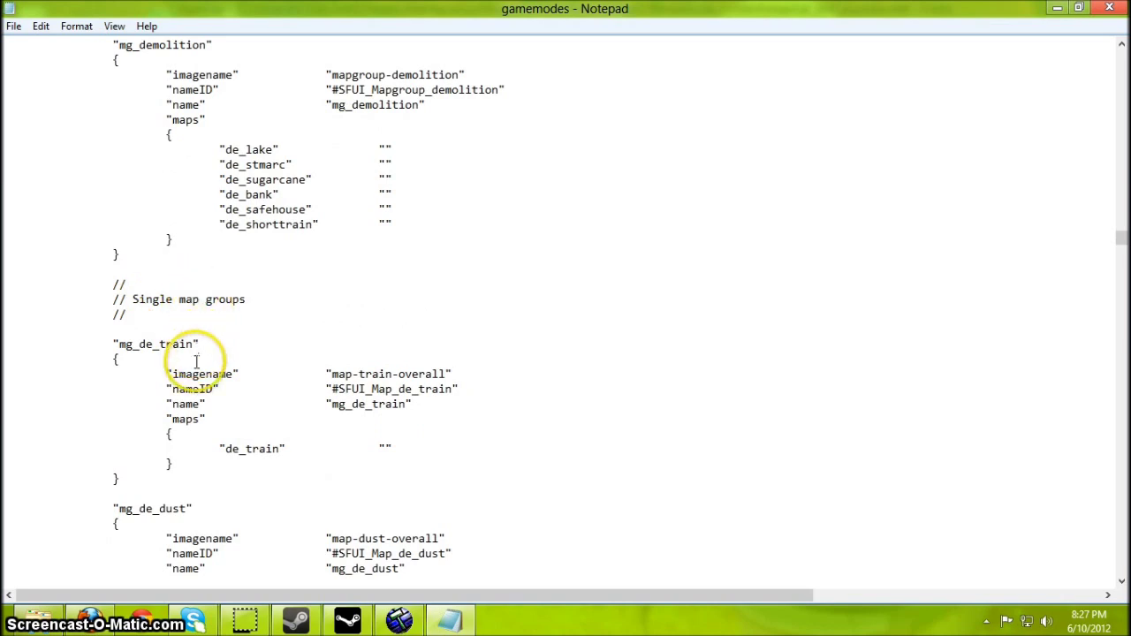
{"action": "scroll", "coordinate": [211, 398], "scroll_direction": "down", "scroll_amount": 3}
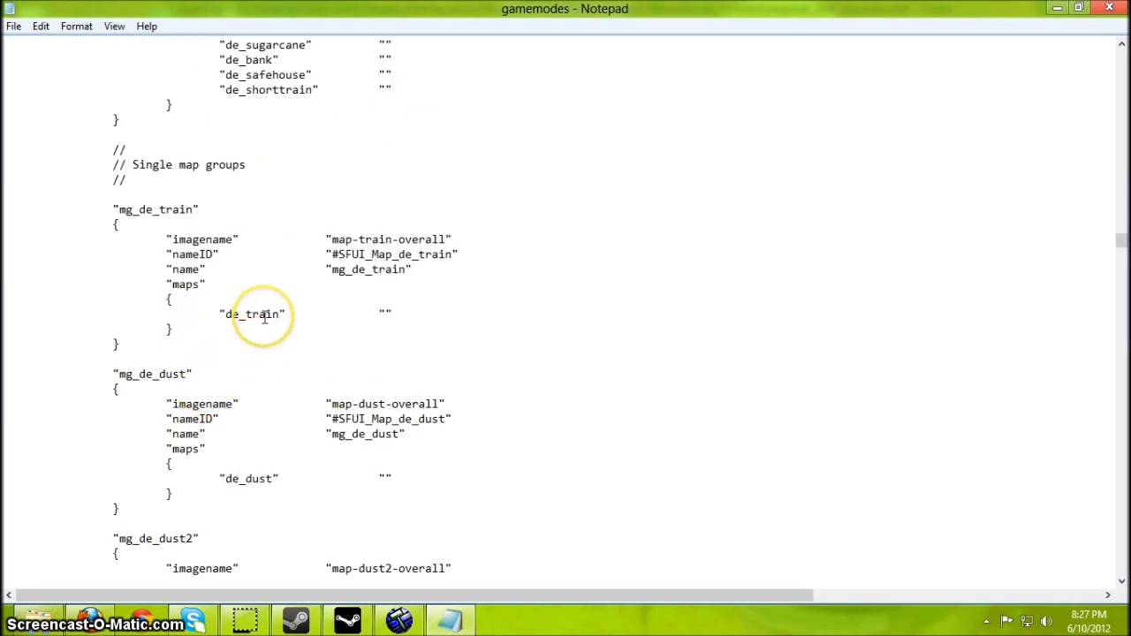
{"action": "scroll", "coordinate": [265, 317], "scroll_direction": "down", "scroll_amount": 3}
{"action": "scroll", "coordinate": [264, 318], "scroll_direction": "down", "scroll_amount": 10}
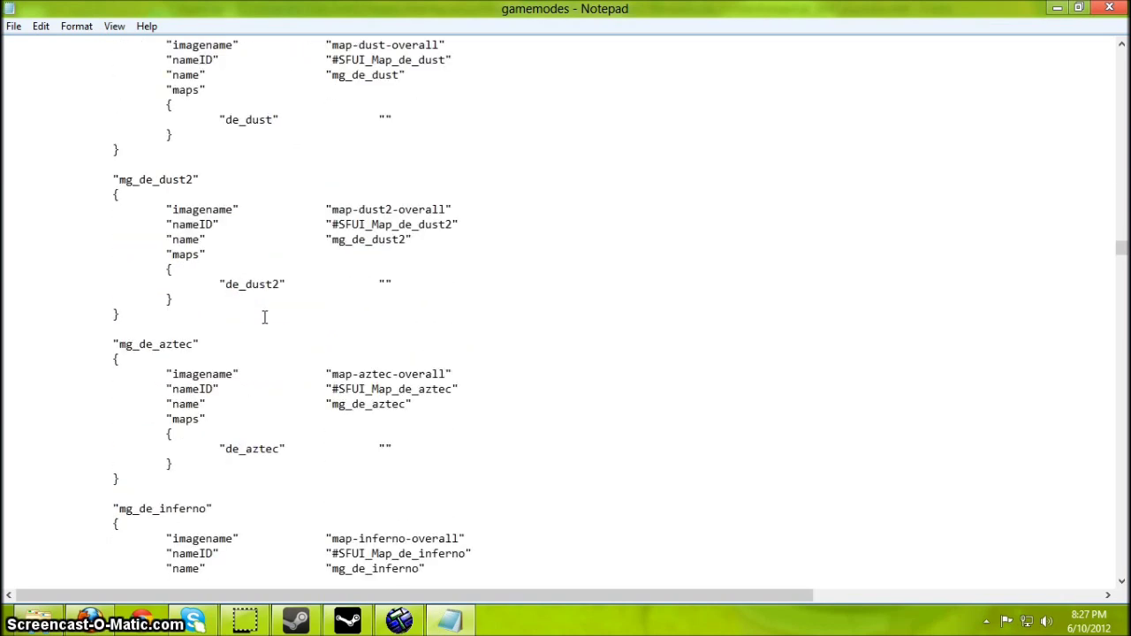
{"action": "scroll", "coordinate": [264, 318], "scroll_direction": "up", "scroll_amount": 2}
{"action": "scroll", "coordinate": [264, 317], "scroll_direction": "down", "scroll_amount": 6}
{"action": "scroll", "coordinate": [264, 317], "scroll_direction": "down", "scroll_amount": 5}
{"action": "scroll", "coordinate": [264, 317], "scroll_direction": "down", "scroll_amount": 5}
{"action": "scroll", "coordinate": [259, 315], "scroll_direction": "down", "scroll_amount": 4}
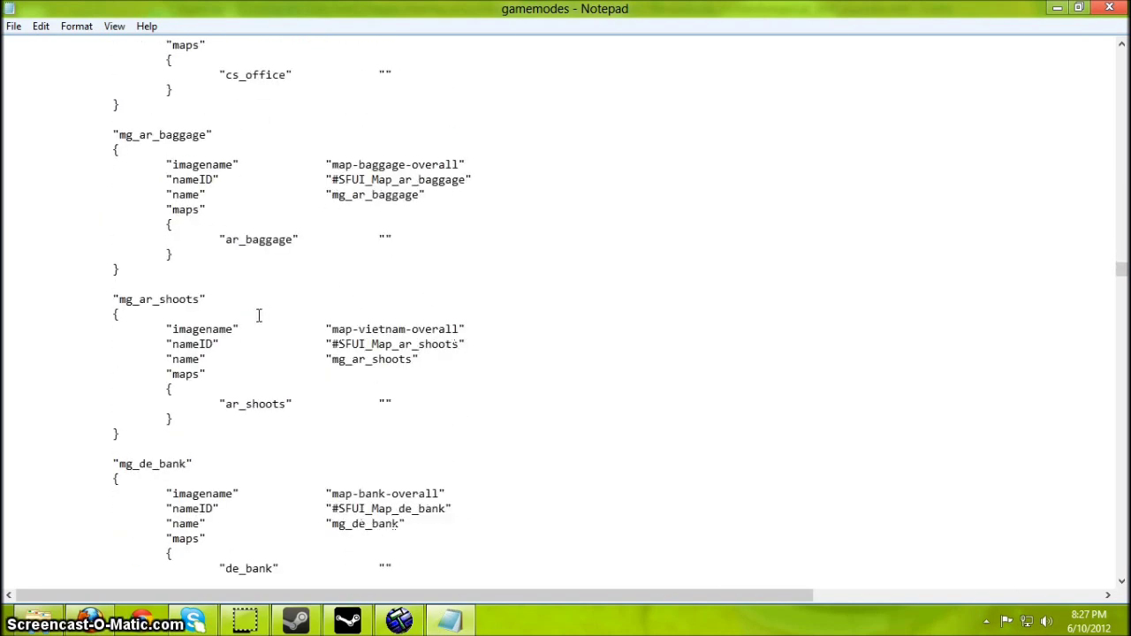
{"action": "scroll", "coordinate": [114, 270], "scroll_direction": "up", "scroll_amount": 2}
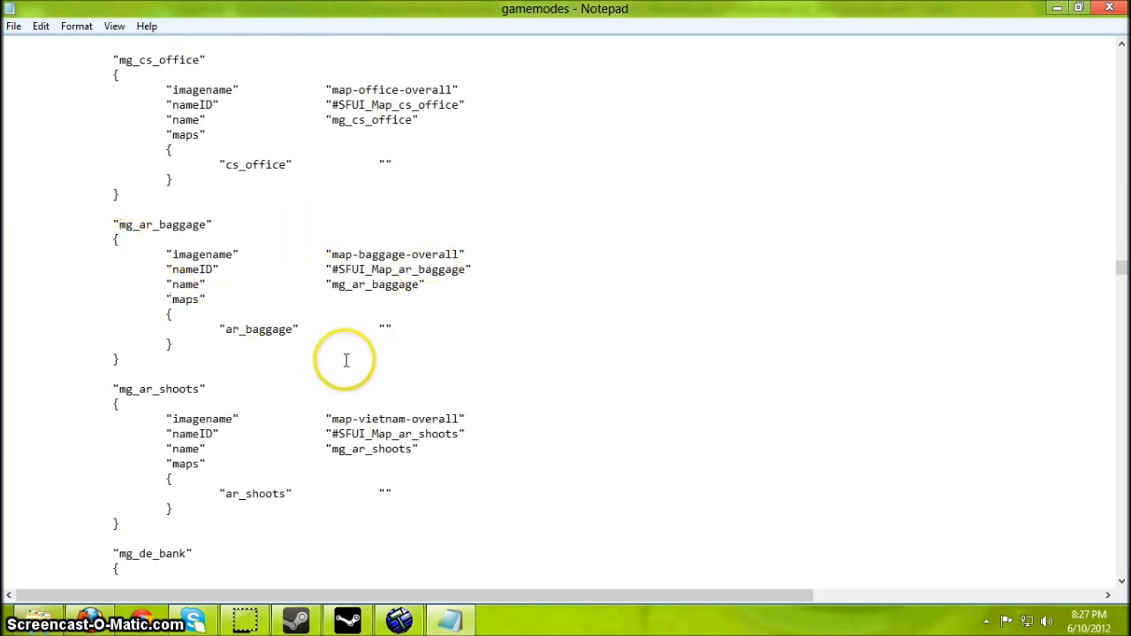
{"action": "left_click_drag", "start_coordinate": [120, 359], "coordinate": [8, 222]}
{"action": "key", "text": "ctrl+c"}
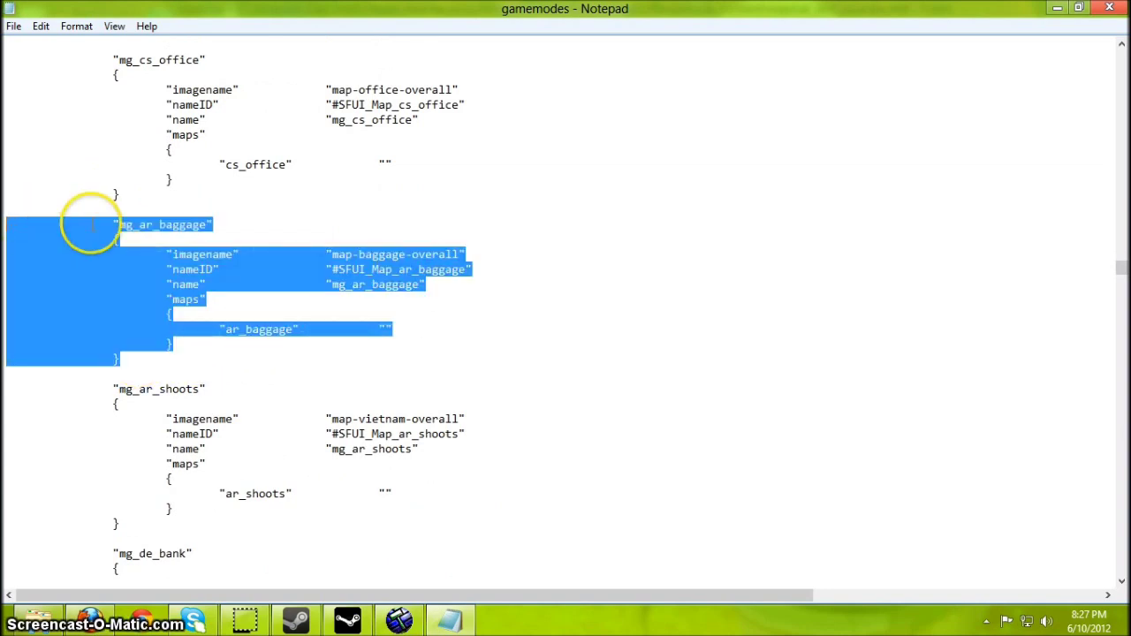
{"action": "right_click", "coordinate": [115, 225]}
{"action": "left_click", "coordinate": [132, 278]}
{"action": "left_click", "coordinate": [106, 210]}
{"action": "key", "text": "ctrl+v"}
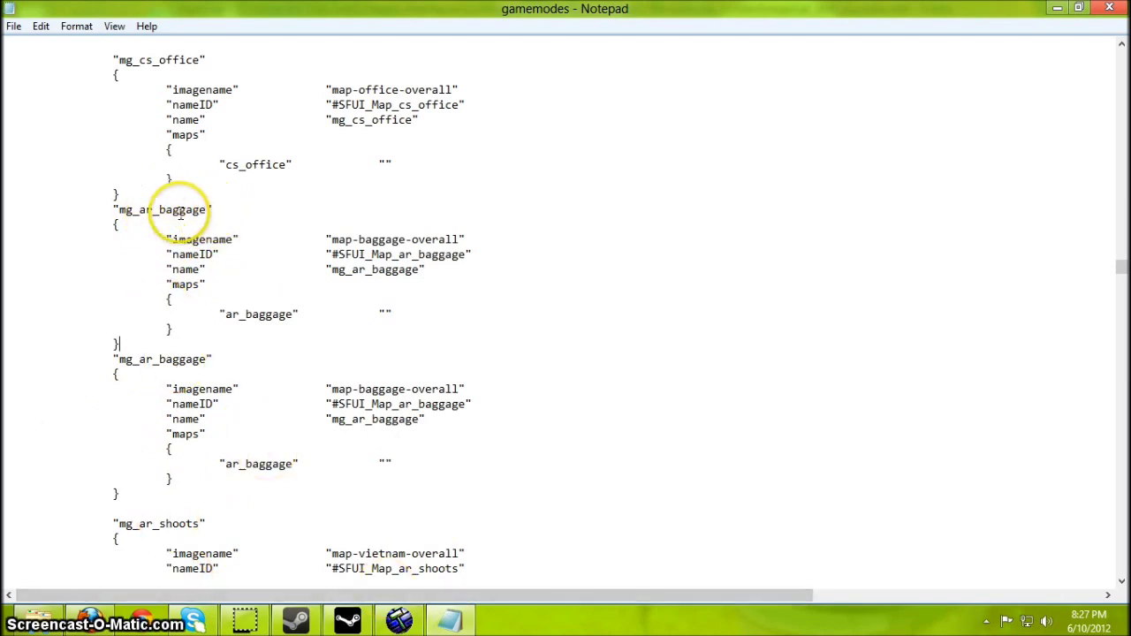
Rename the copied block's heading to mg_ar_test_youtube and set its nameID to "Test Youtube".
{"action": "left_click_drag", "start_coordinate": [208, 211], "coordinate": [163, 215]}
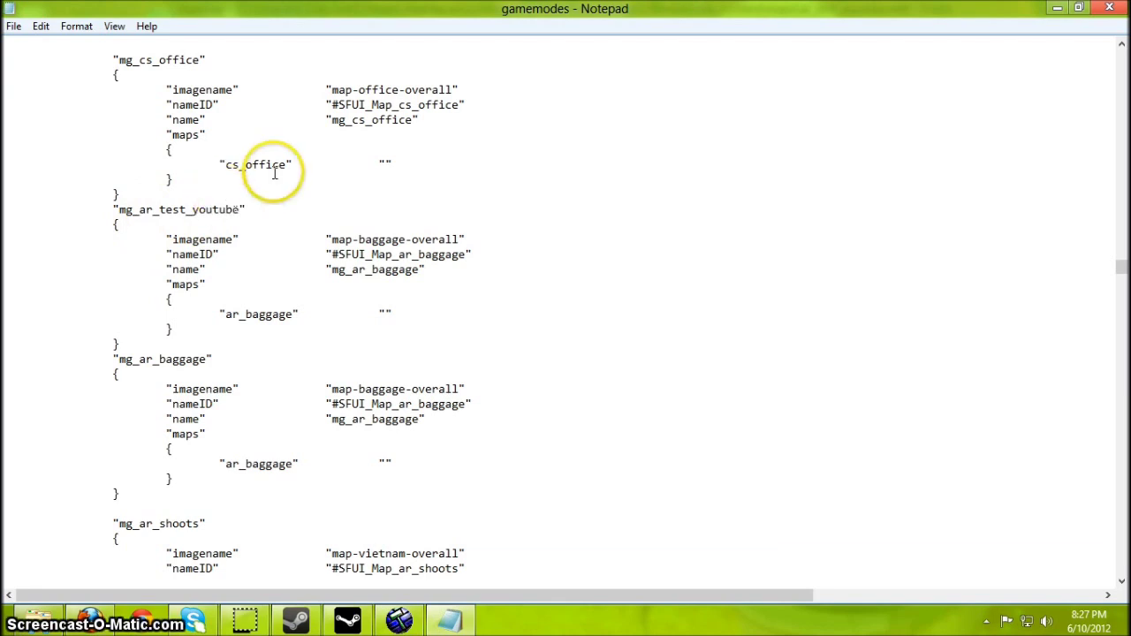
{"action": "left_click_drag", "start_coordinate": [332, 254], "coordinate": [466, 254]}
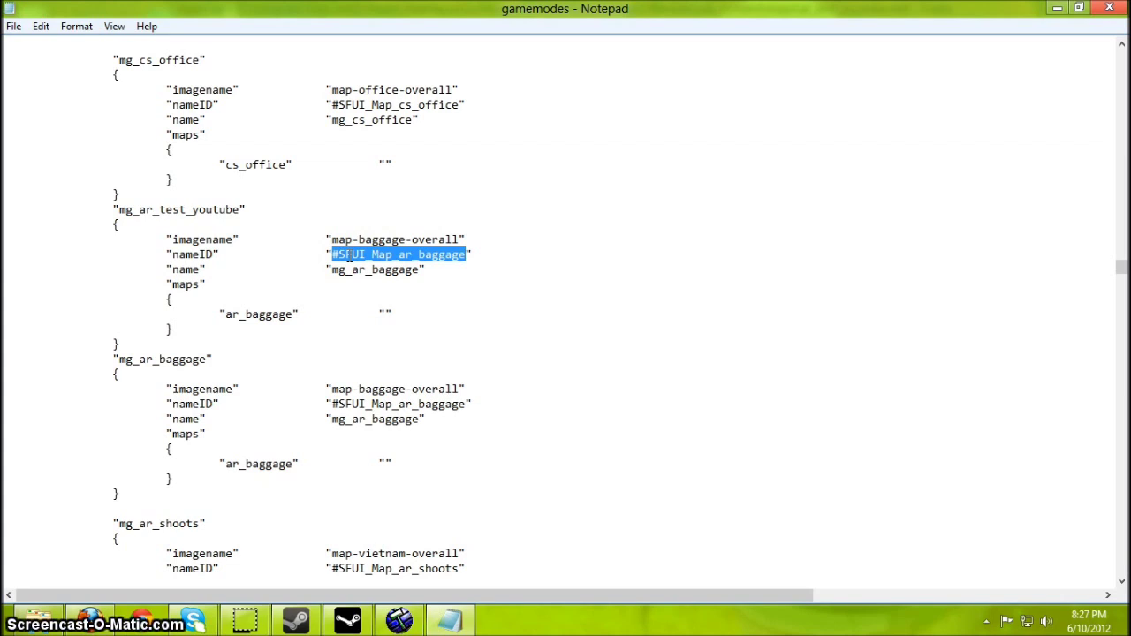
{"action": "type", "text": "T3"}
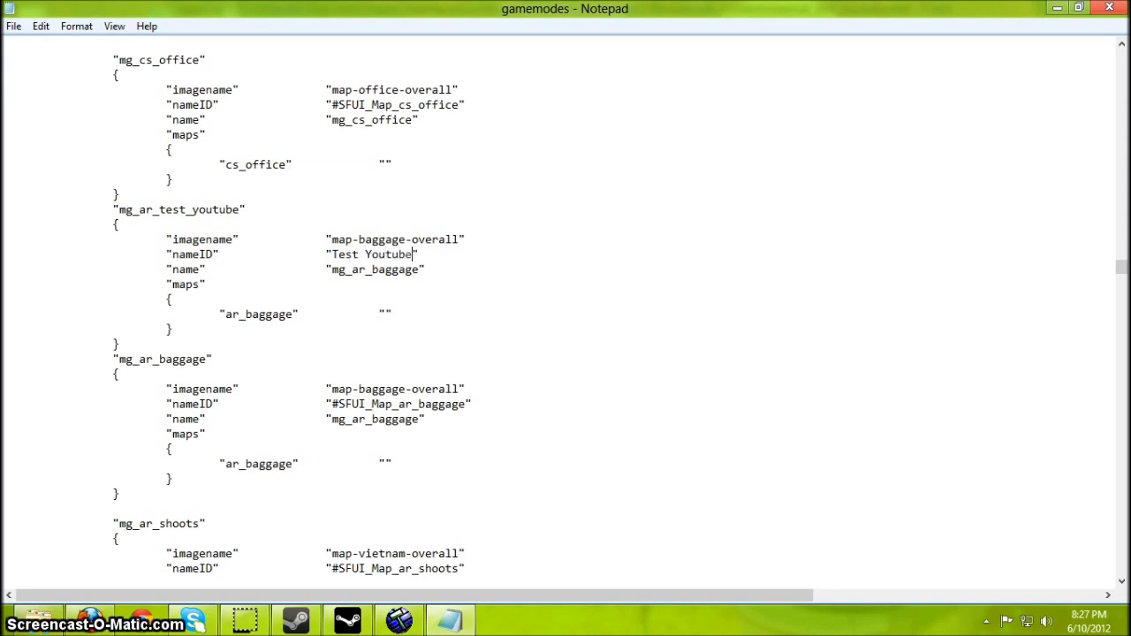
Empty the new block's imagename value and set its name to mg_ar_test_youtube.
{"action": "left_click_drag", "start_coordinate": [332, 240], "coordinate": [455, 238]}
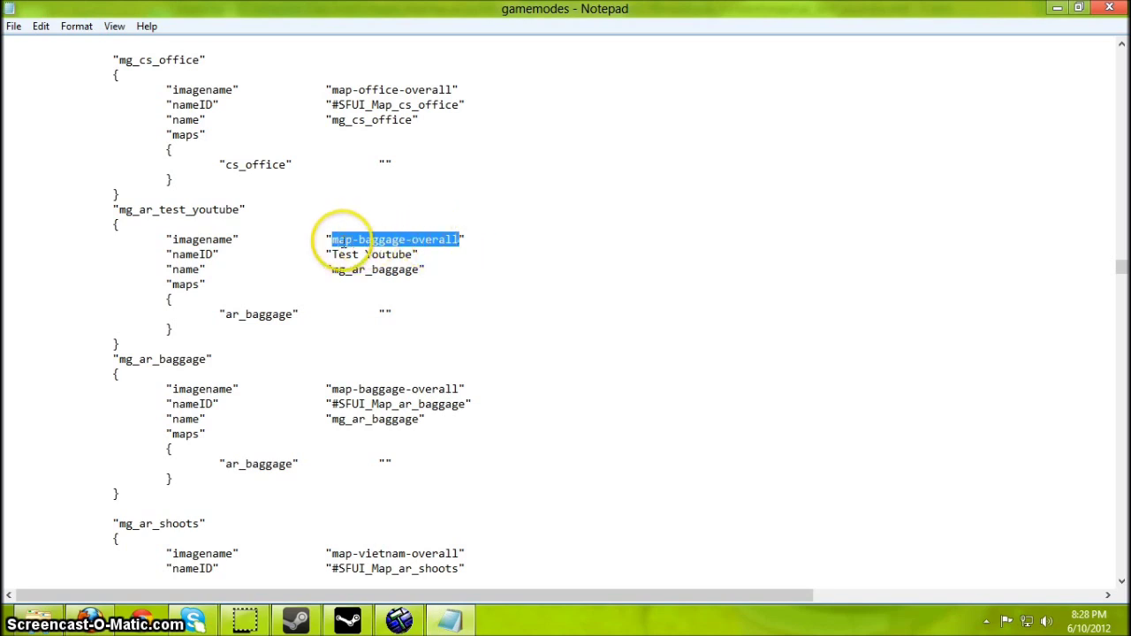
{"action": "key", "text": "Delete"}
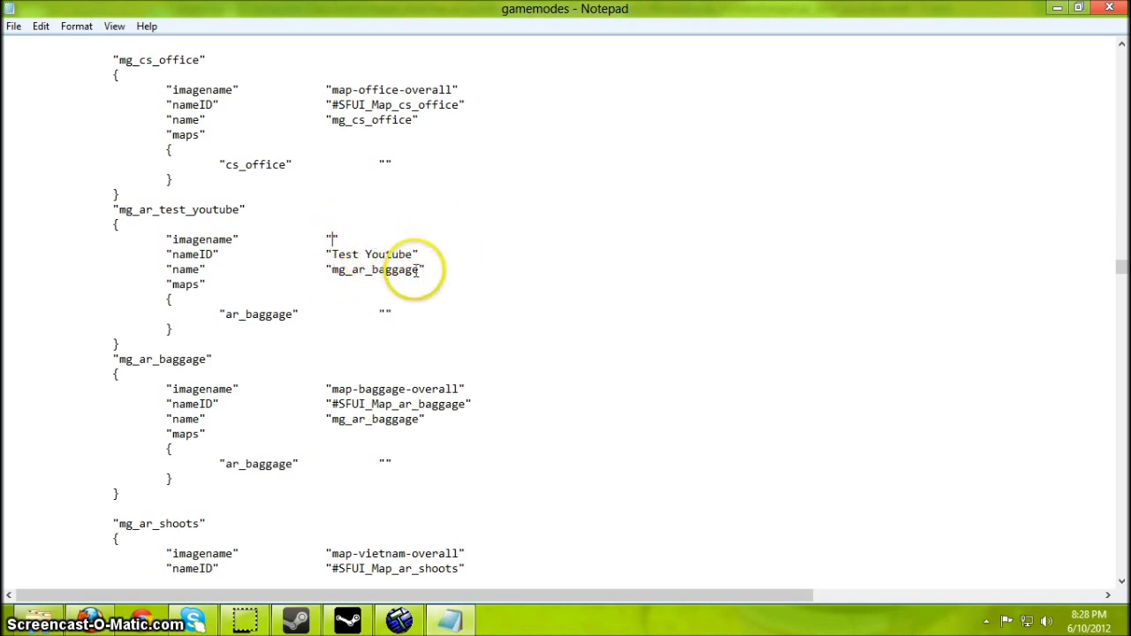
{"action": "left_click_drag", "start_coordinate": [419, 270], "coordinate": [371, 271]}
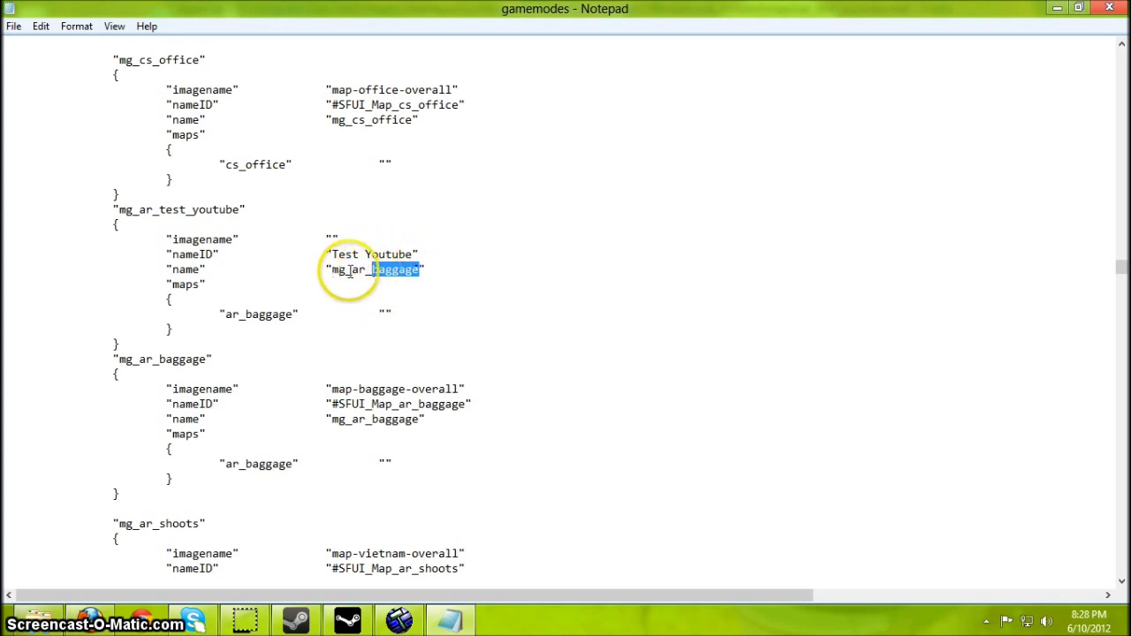
{"action": "type", "text": "test_youtube"}
{"action": "scroll", "coordinate": [264, 311], "scroll_direction": "down", "scroll_amount": 1}
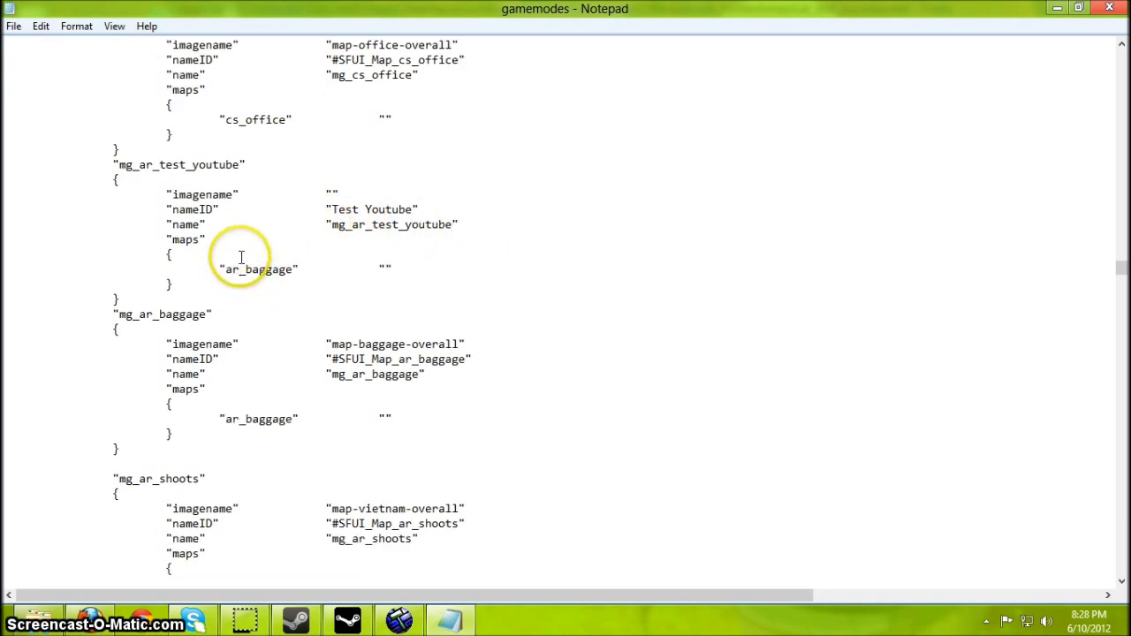
Change the map listed in the new mg_ar_test_youtube block to ar_test_youtube.
{"action": "left_click_drag", "start_coordinate": [293, 271], "coordinate": [228, 274]}
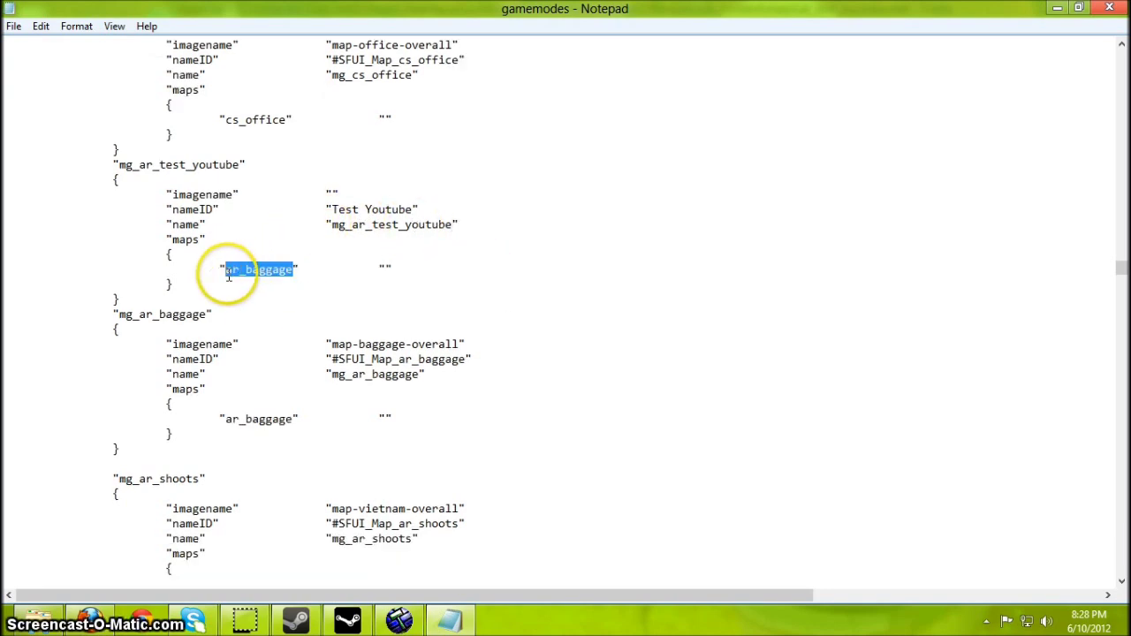
{"action": "key", "text": "Right"}
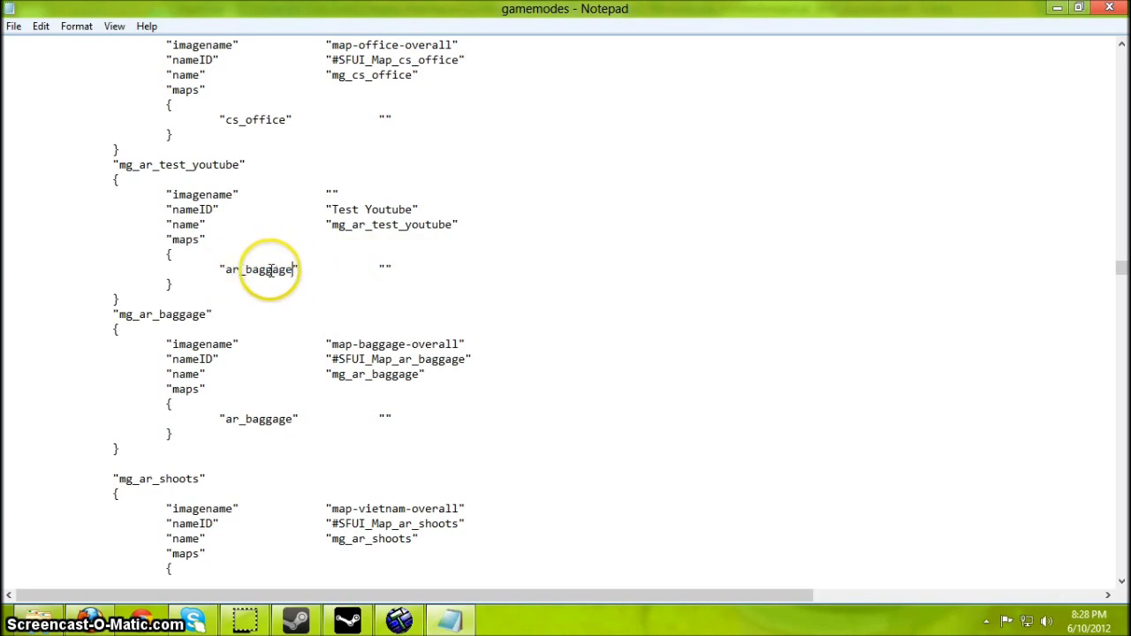
{"action": "left_click", "coordinate": [246, 271], "text": "shift"}
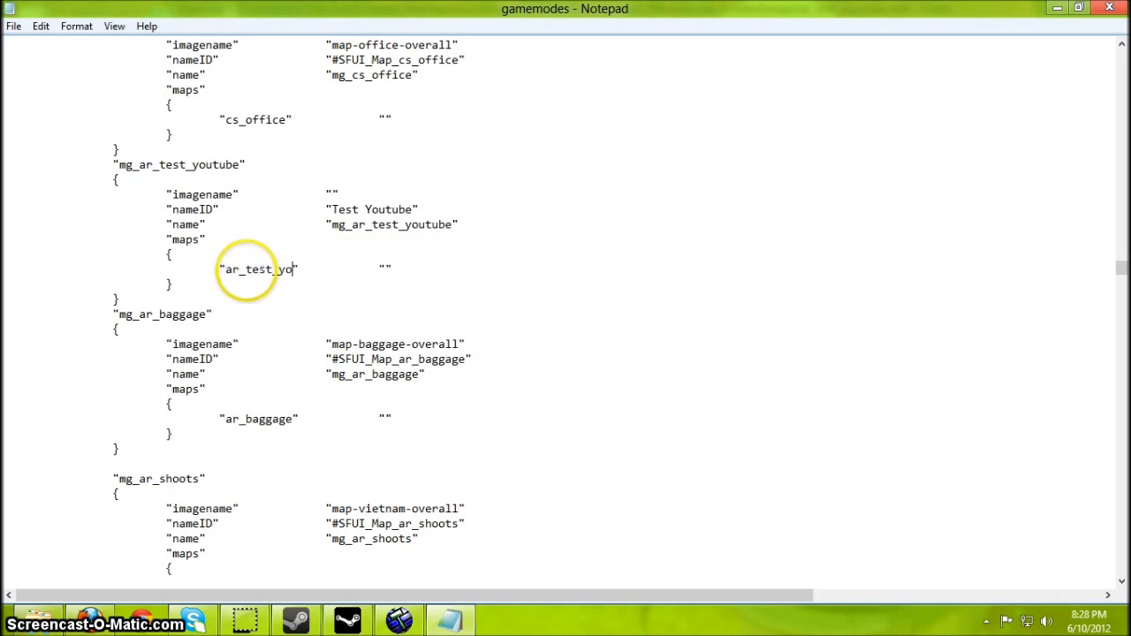
Look through the remaining single map groups and examine the cs_italy definition under Classic Maps in the maps section.
{"action": "scroll", "coordinate": [254, 275], "scroll_direction": "down", "scroll_amount": 6}
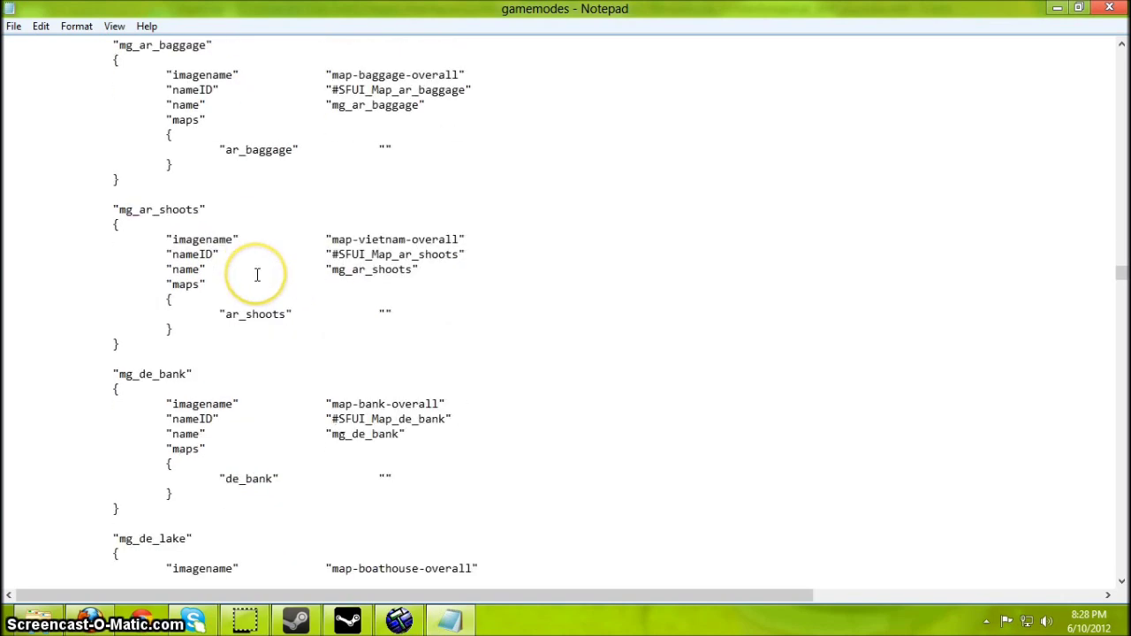
{"action": "scroll", "coordinate": [257, 275], "scroll_direction": "down", "scroll_amount": 17}
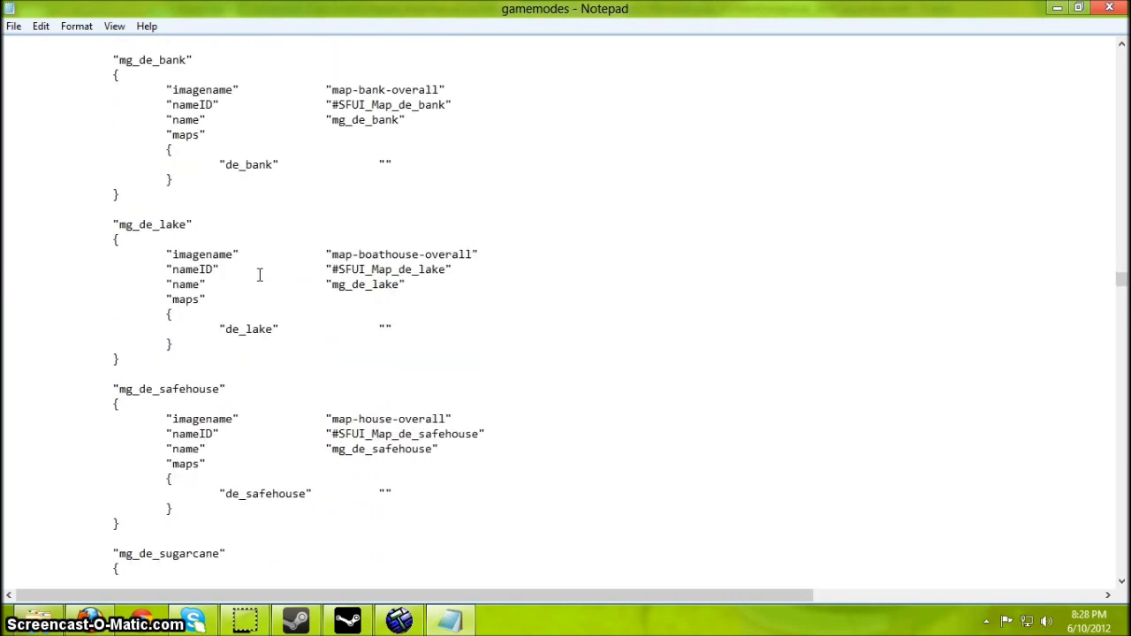
{"action": "scroll", "coordinate": [260, 275], "scroll_direction": "down", "scroll_amount": 12}
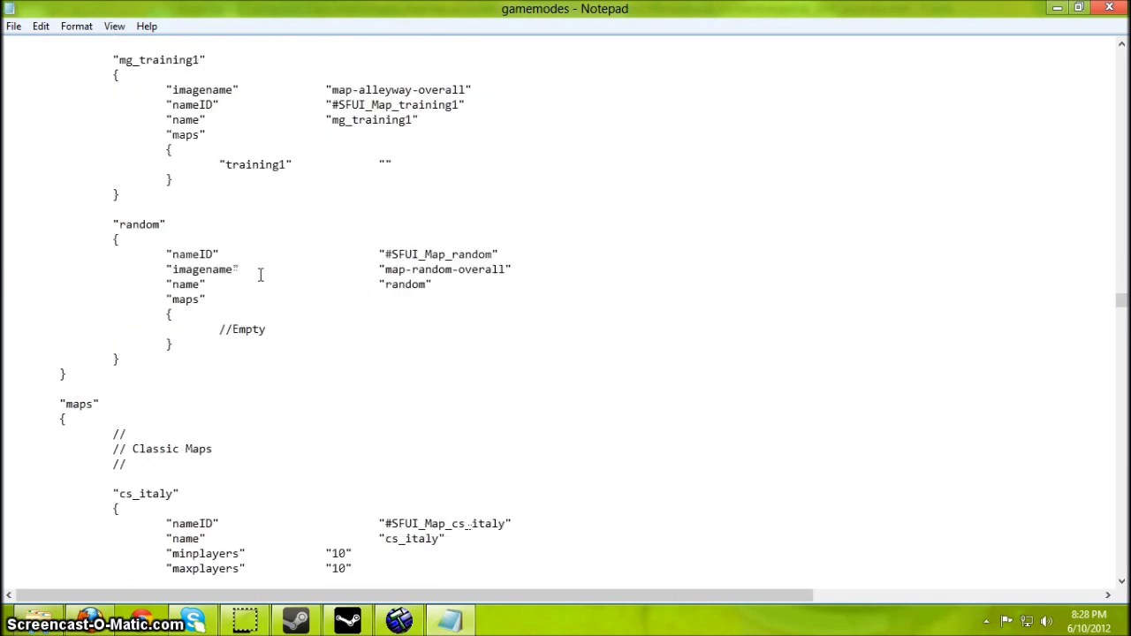
{"action": "scroll", "coordinate": [260, 274], "scroll_direction": "down", "scroll_amount": 5}
{"action": "scroll", "coordinate": [94, 265], "scroll_direction": "down", "scroll_amount": 2}
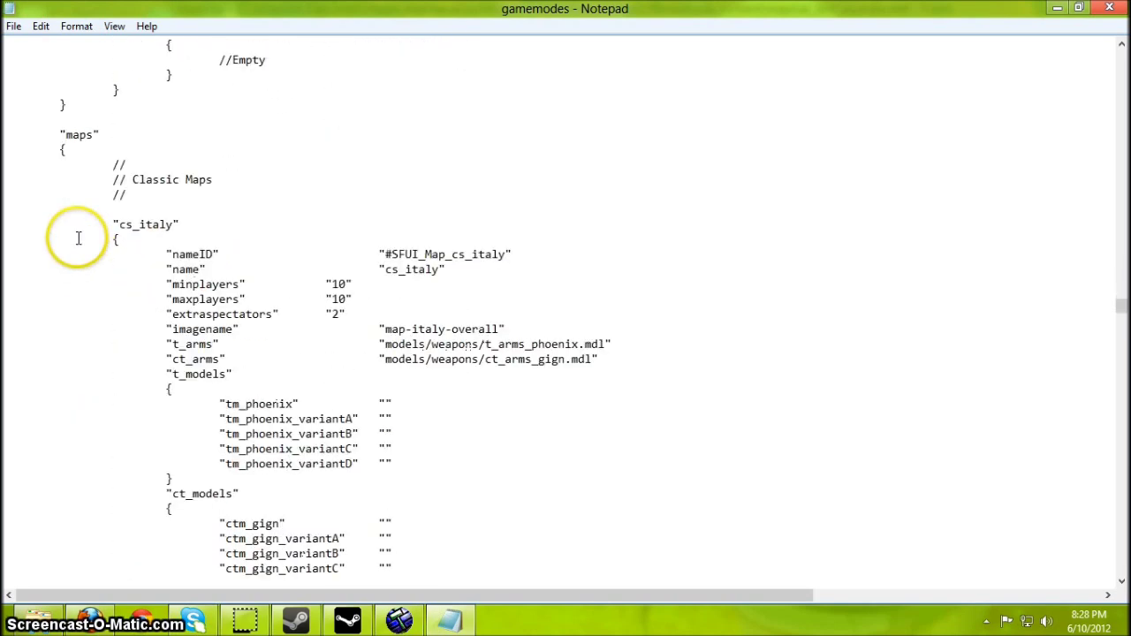
{"action": "scroll", "coordinate": [181, 248], "scroll_direction": "down", "scroll_amount": 2}
{"action": "scroll", "coordinate": [177, 253], "scroll_direction": "up", "scroll_amount": 2}
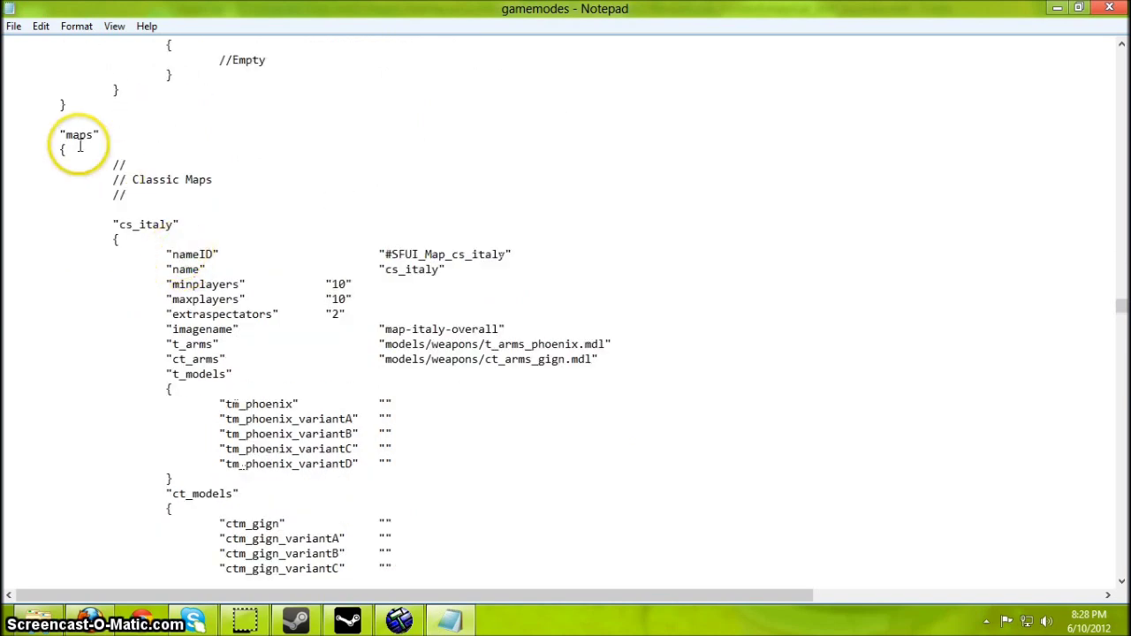
{"action": "scroll", "coordinate": [129, 240], "scroll_direction": "down", "scroll_amount": 4}
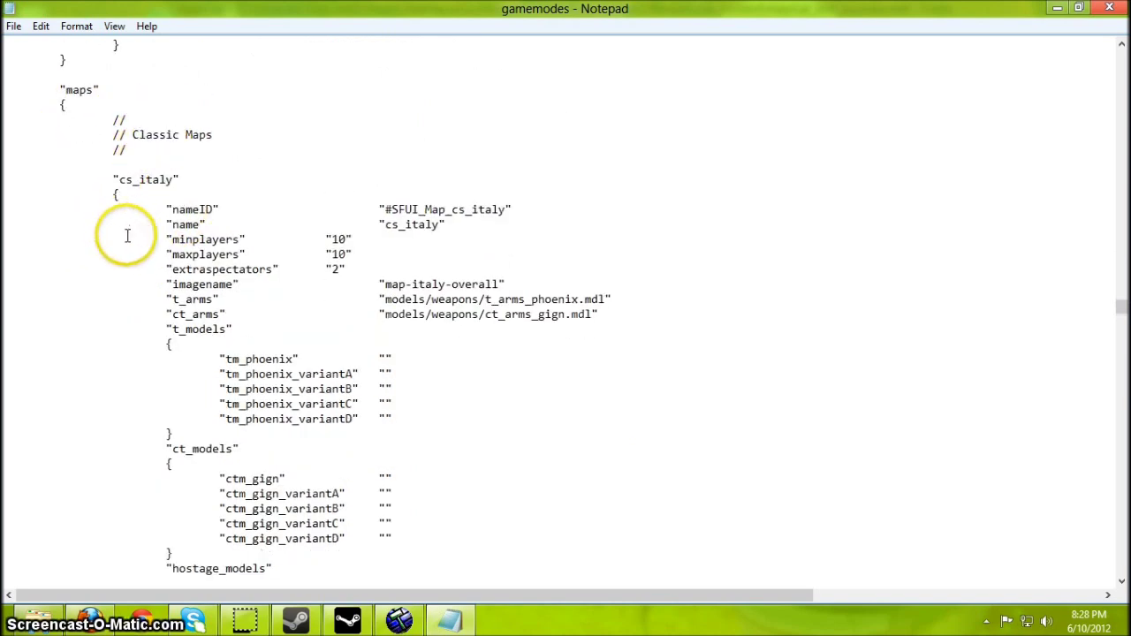
{"action": "scroll", "coordinate": [354, 381], "scroll_direction": "down", "scroll_amount": 2}
{"action": "scroll", "coordinate": [70, 447], "scroll_direction": "up", "scroll_amount": 4}
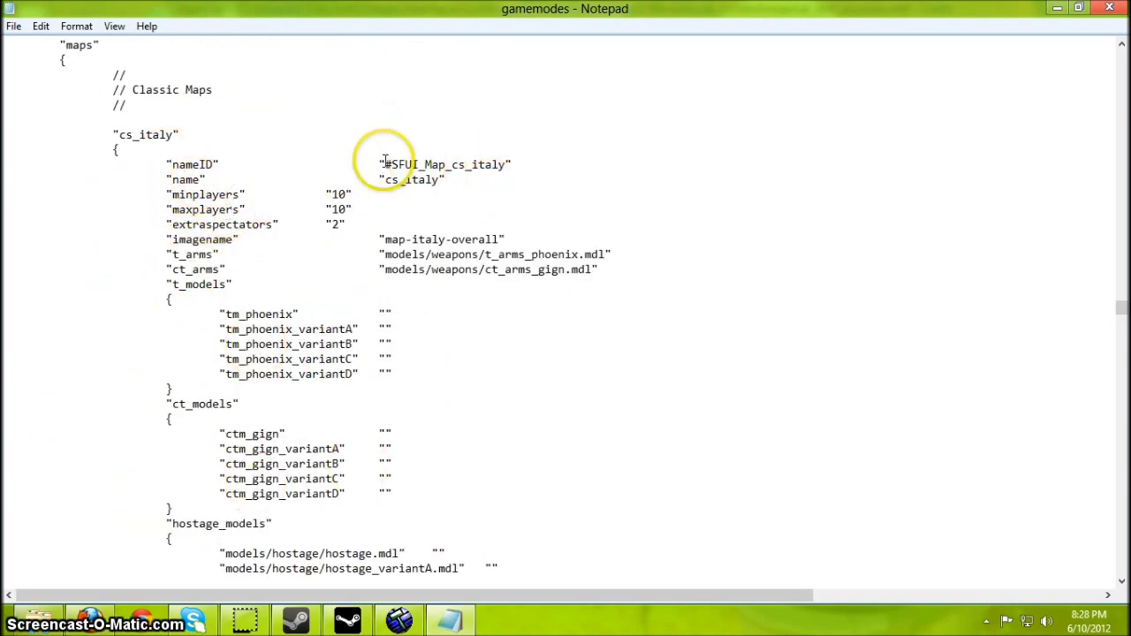
{"action": "scroll", "coordinate": [260, 305], "scroll_direction": "down", "scroll_amount": 3}
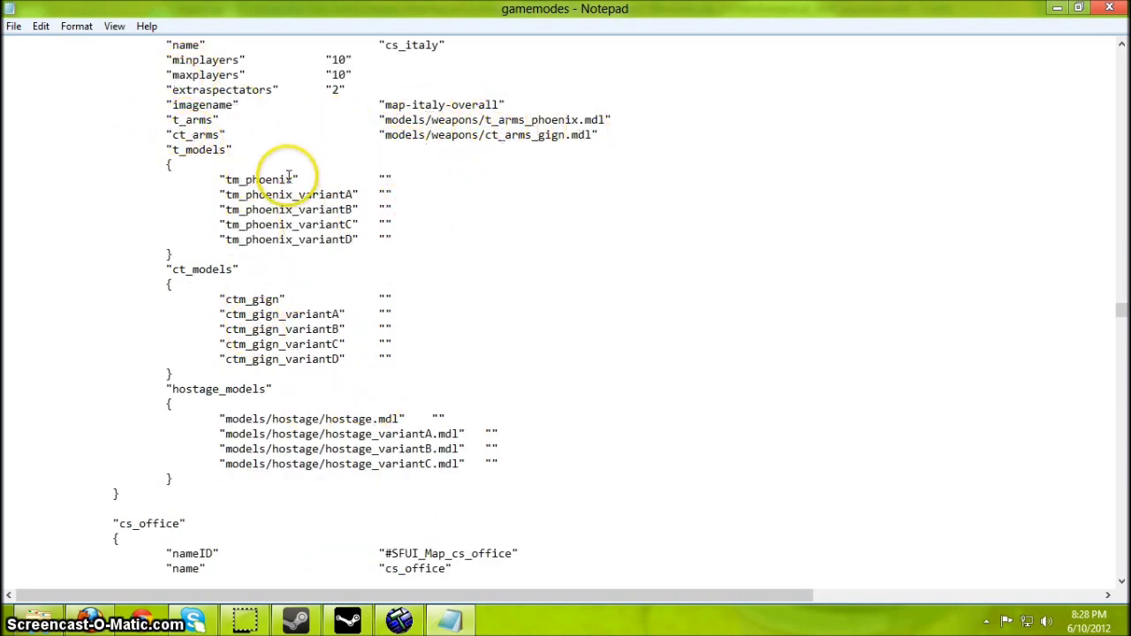
Duplicate the ar_baggage map definition at the start of the Gun Game Maps section.
{"action": "scroll", "coordinate": [343, 318], "scroll_direction": "down", "scroll_amount": 3}
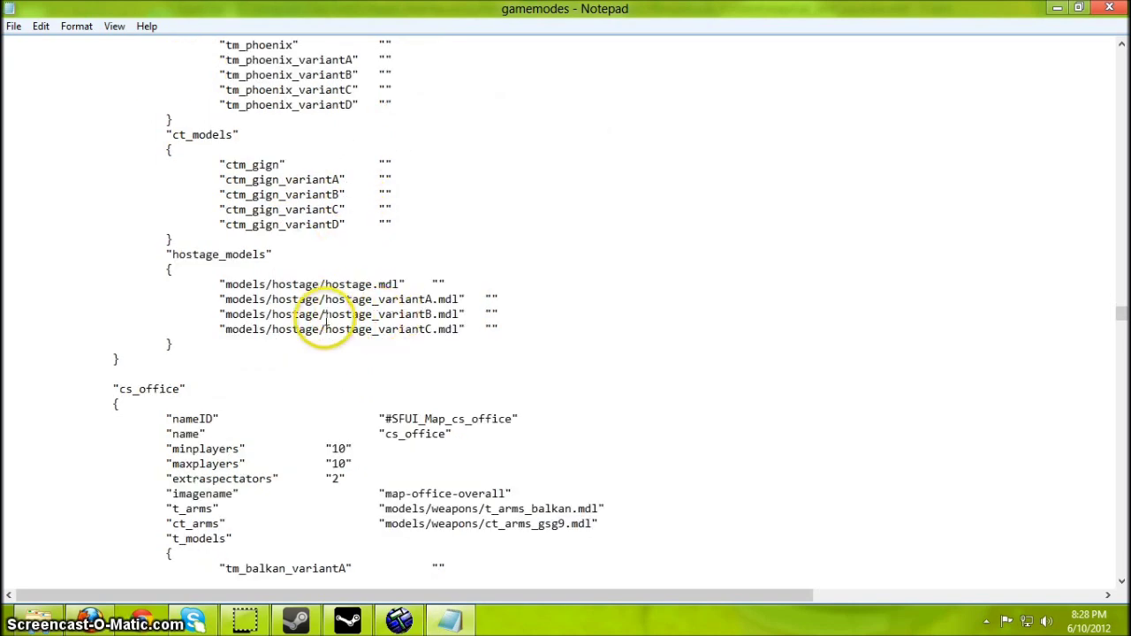
{"action": "scroll", "coordinate": [328, 331], "scroll_direction": "down", "scroll_amount": 12}
{"action": "scroll", "coordinate": [325, 320], "scroll_direction": "down", "scroll_amount": 6}
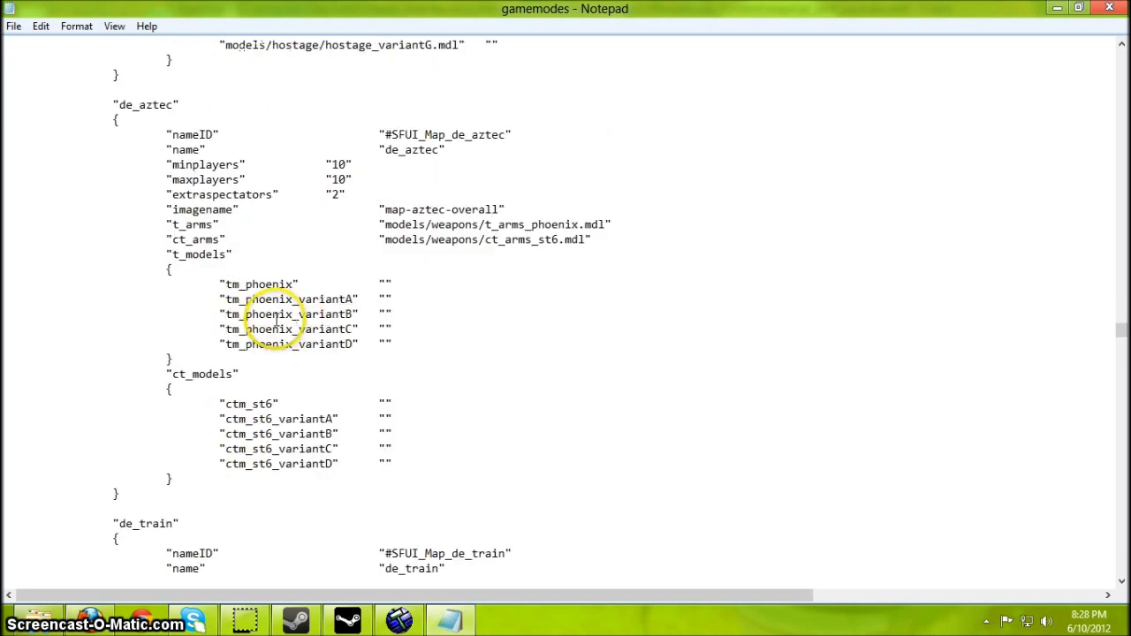
{"action": "scroll", "coordinate": [277, 311], "scroll_direction": "down", "scroll_amount": 7}
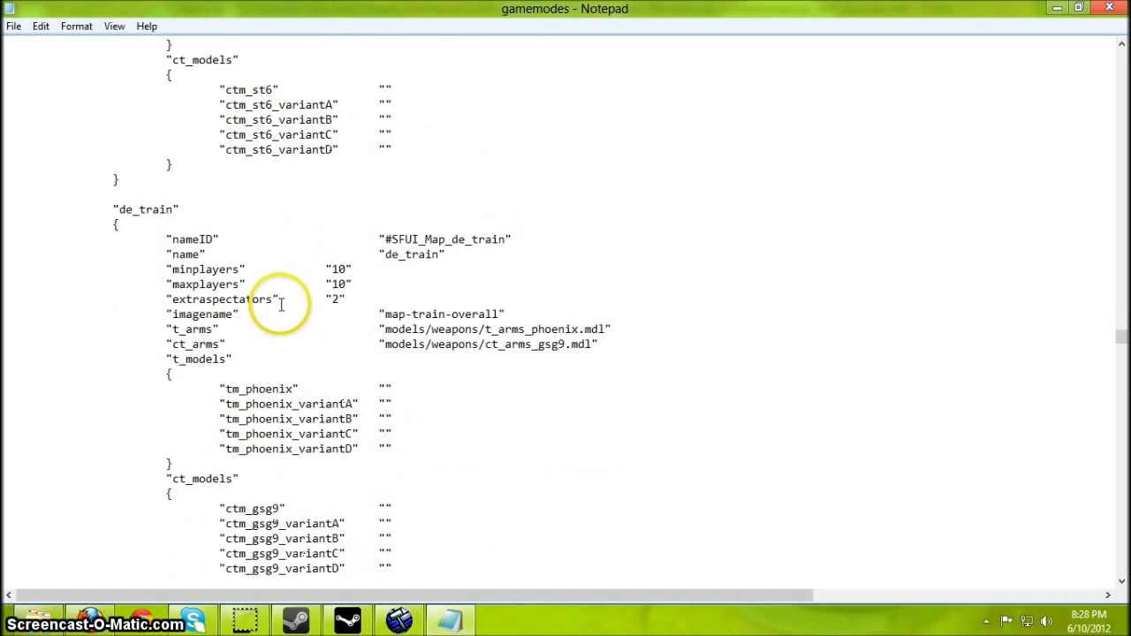
{"action": "scroll", "coordinate": [281, 305], "scroll_direction": "down", "scroll_amount": 20}
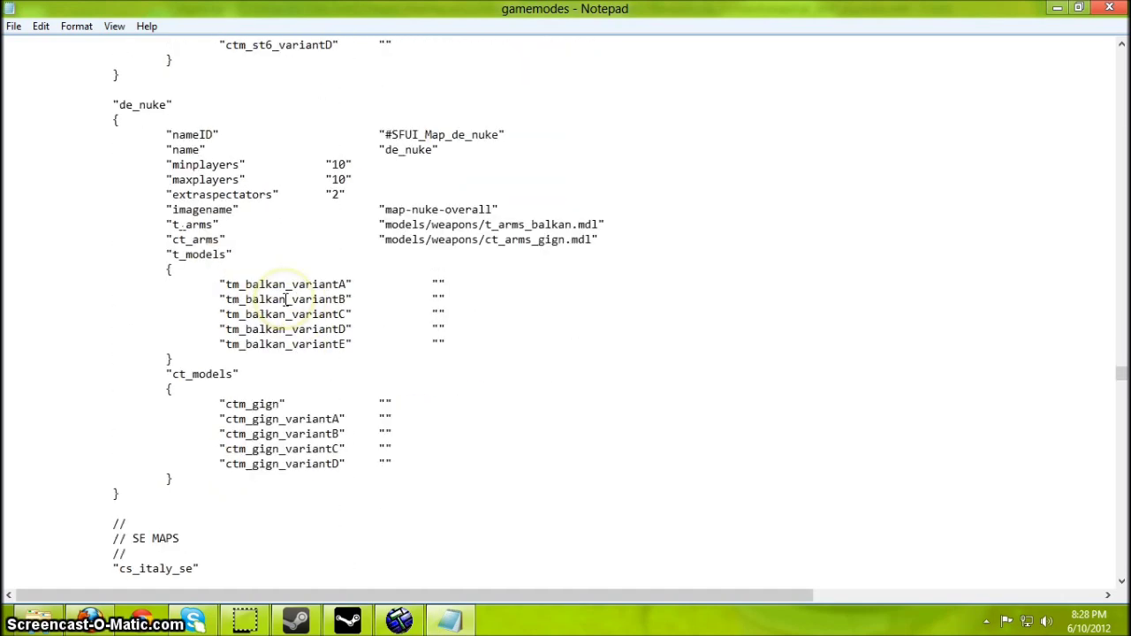
{"action": "scroll", "coordinate": [286, 298], "scroll_direction": "down", "scroll_amount": 11}
{"action": "scroll", "coordinate": [286, 299], "scroll_direction": "down", "scroll_amount": 20}
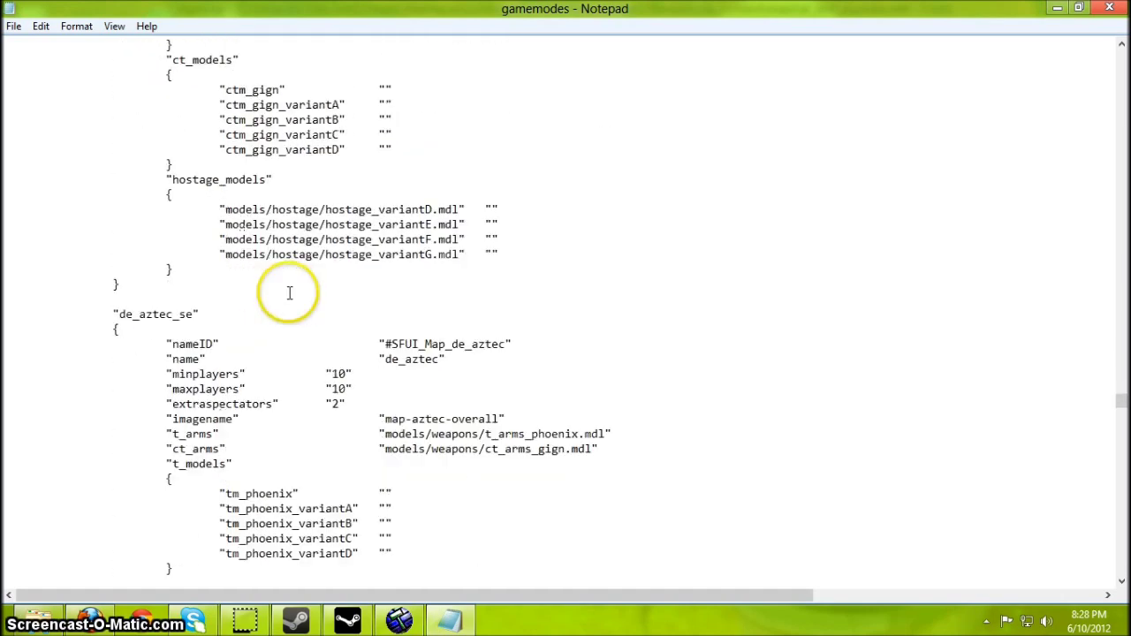
{"action": "left_click_drag", "start_coordinate": [1124, 393], "coordinate": [1121, 456]}
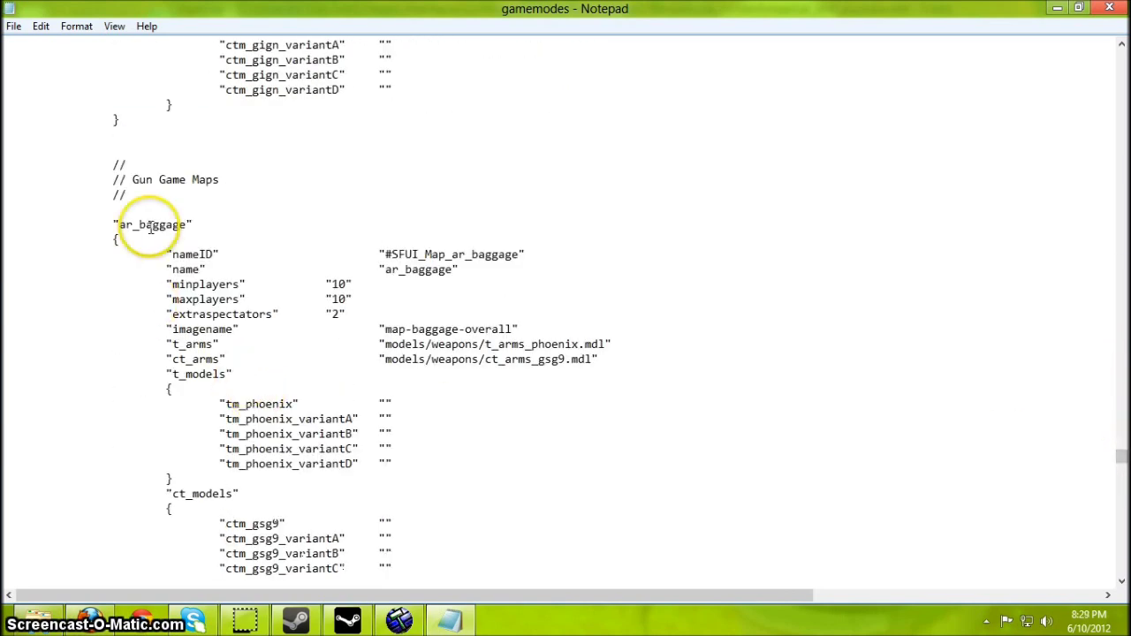
{"action": "scroll", "coordinate": [132, 254], "scroll_direction": "down", "scroll_amount": 3}
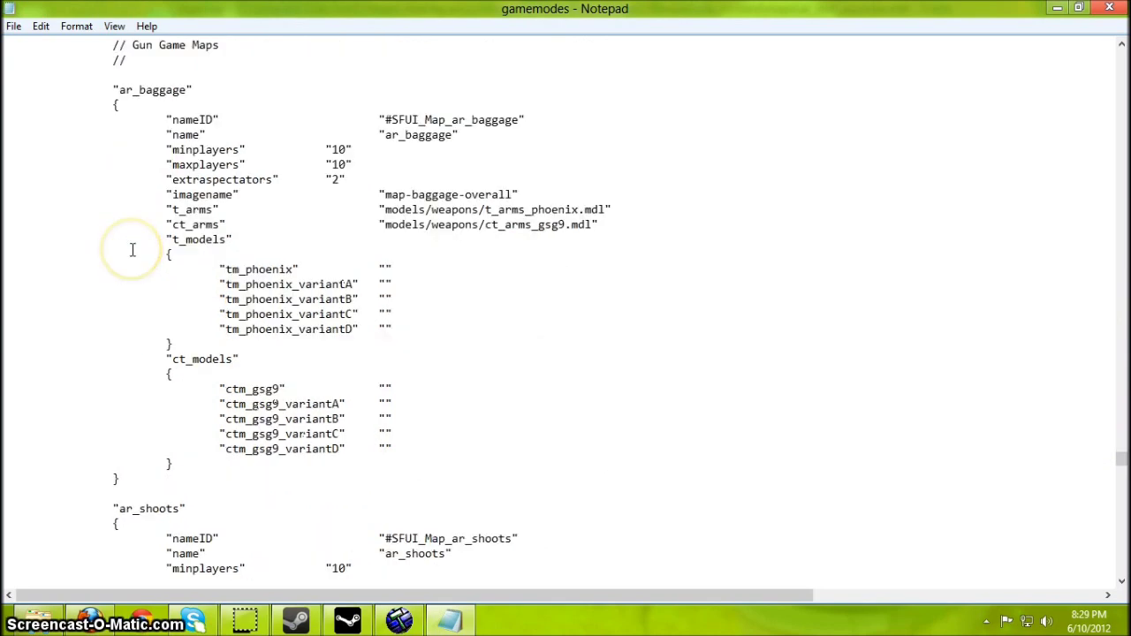
{"action": "scroll", "coordinate": [132, 250], "scroll_direction": "down", "scroll_amount": 1}
{"action": "scroll", "coordinate": [131, 250], "scroll_direction": "up", "scroll_amount": 2}
{"action": "left_click_drag", "start_coordinate": [113, 132], "coordinate": [328, 526]}
{"action": "key", "text": "ctrl+c"}
{"action": "left_click", "coordinate": [127, 118]}
{"action": "key", "text": "ctrl+v"}
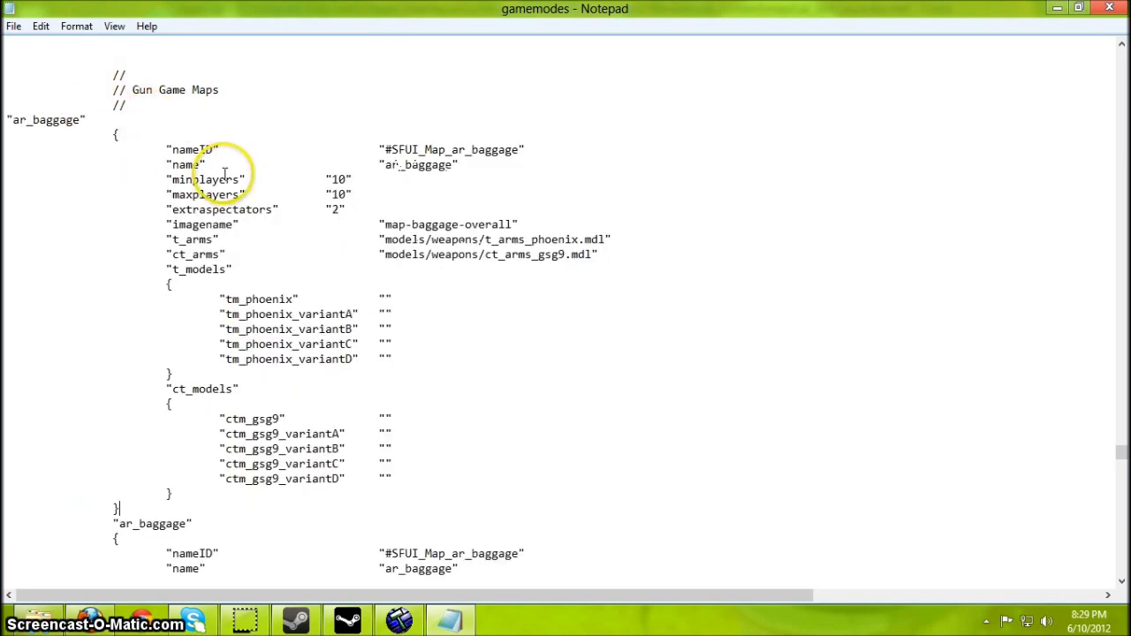
Indent the pasted ar_baggage heading to match the others and separate the block from its neighbours with blank lines.
{"action": "key", "text": "Tab"}
{"action": "key", "text": "Tab"}
{"action": "key", "text": "Home"}
{"action": "key", "text": "Return"}
{"action": "key", "text": "Up"}
{"action": "scroll", "coordinate": [168, 177], "scroll_direction": "down", "scroll_amount": 2}
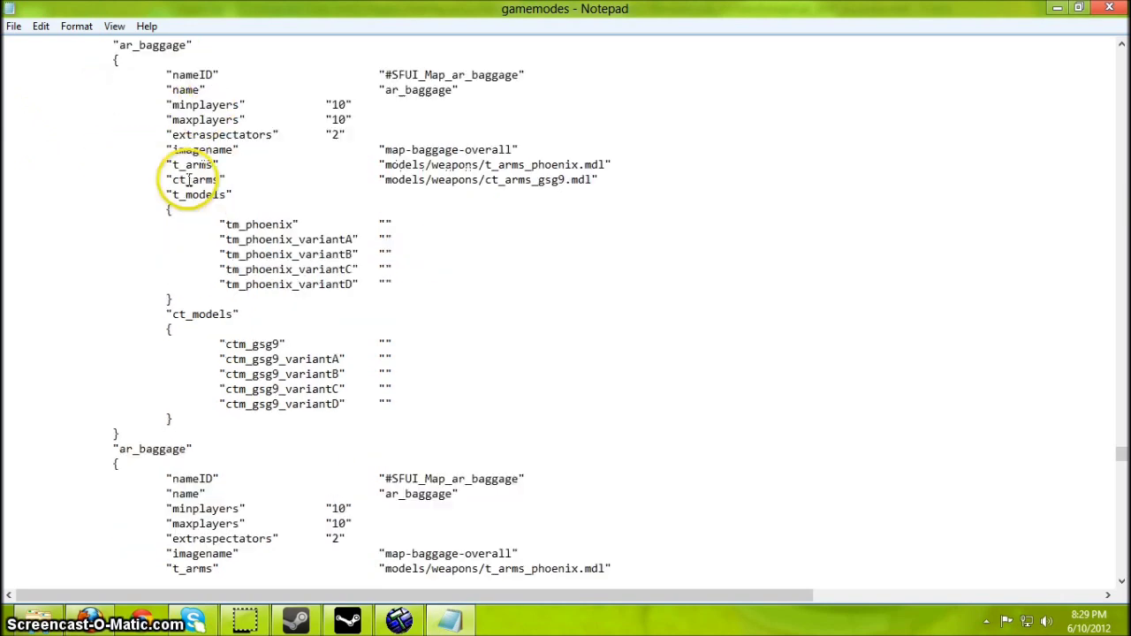
{"action": "scroll", "coordinate": [167, 442], "scroll_direction": "down", "scroll_amount": 2}
{"action": "scroll", "coordinate": [145, 371], "scroll_direction": "down", "scroll_amount": 2}
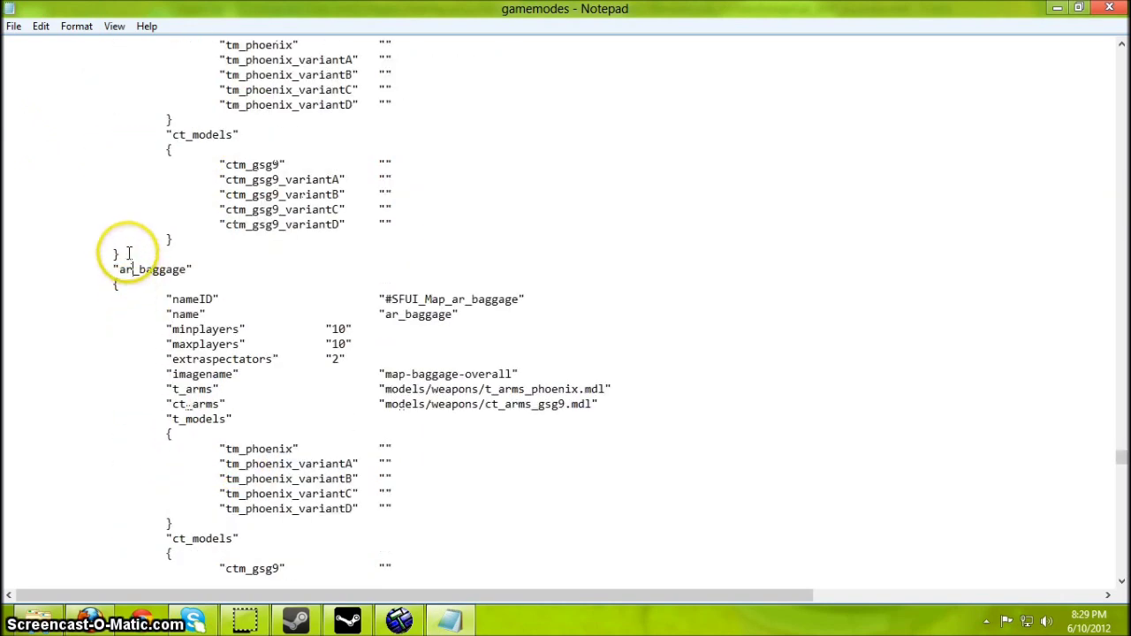
{"action": "left_click", "coordinate": [128, 254]}
{"action": "key", "text": "Return"}
{"action": "scroll", "coordinate": [187, 384], "scroll_direction": "down", "scroll_amount": 7}
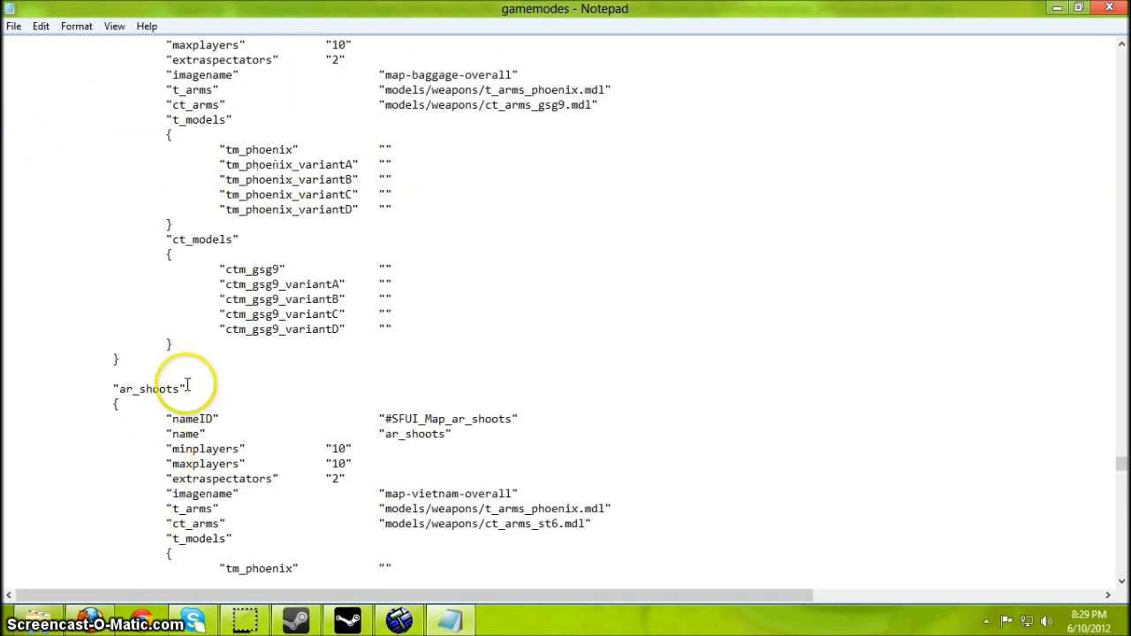
Rename the copied map block's heading to ar_test_youtube and set its nameID to "Test Youtube".
{"action": "scroll", "coordinate": [181, 394], "scroll_direction": "up", "scroll_amount": 13}
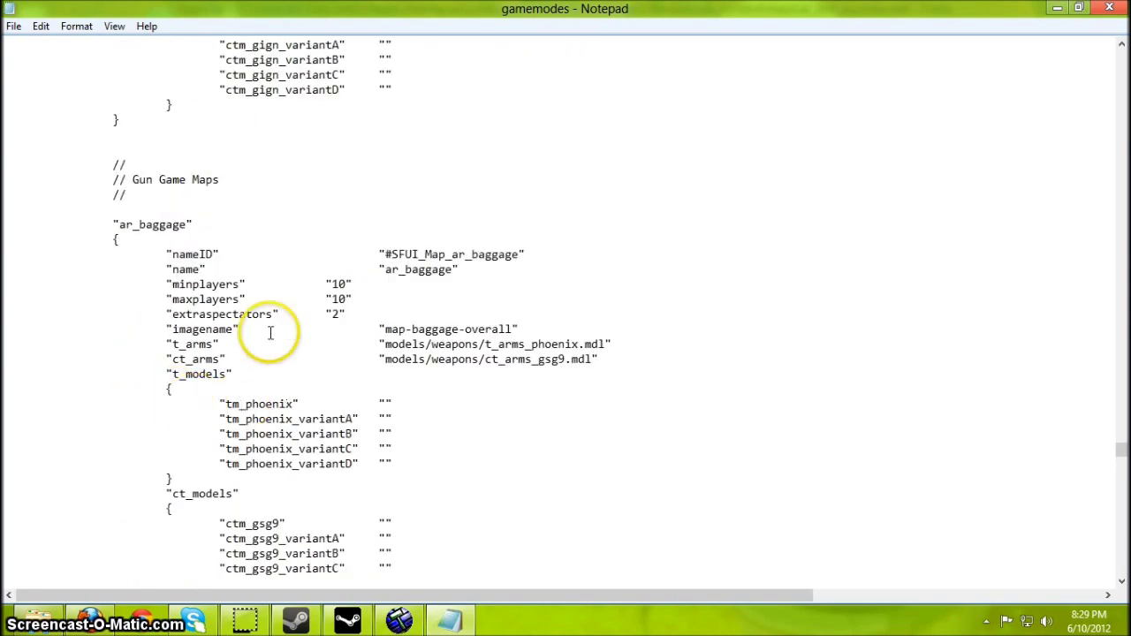
{"action": "scroll", "coordinate": [173, 172], "scroll_direction": "down", "scroll_amount": 1}
{"action": "left_click_drag", "start_coordinate": [189, 179], "coordinate": [139, 179]}
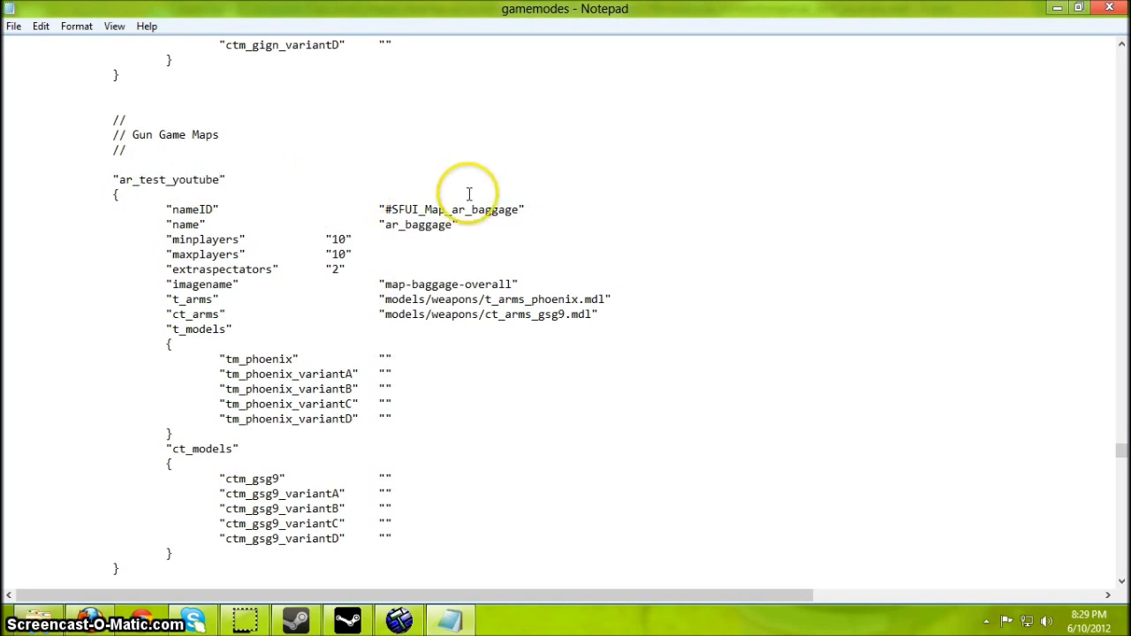
{"action": "left_click_drag", "start_coordinate": [519, 209], "coordinate": [387, 209]}
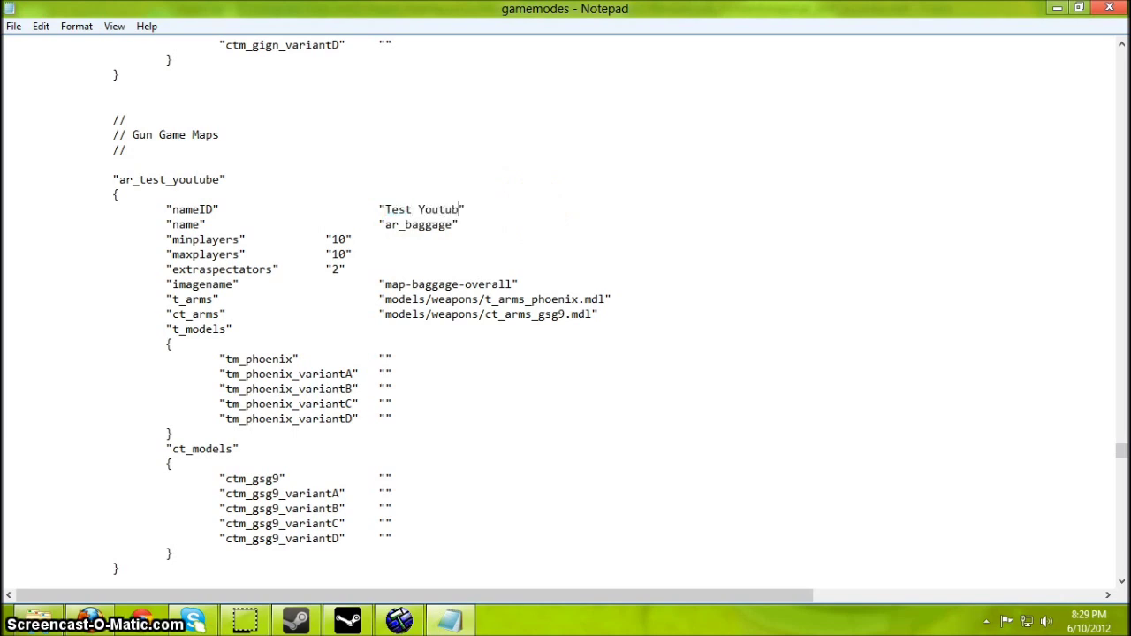
{"action": "left_click", "coordinate": [447, 213]}
Set the name in the ar_test_youtube map block to ar_test_youtube and empty its imagename value.
{"action": "left_click_drag", "start_coordinate": [451, 225], "coordinate": [406, 225]}
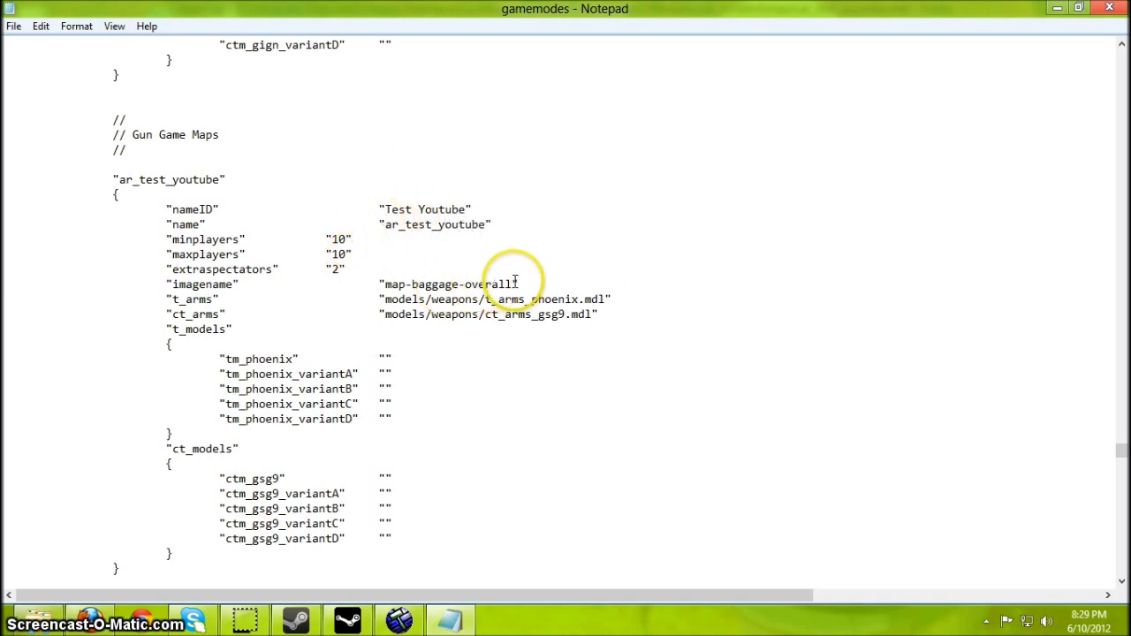
{"action": "left_click_drag", "start_coordinate": [513, 284], "coordinate": [385, 284]}
{"action": "key", "text": "BackSpace"}
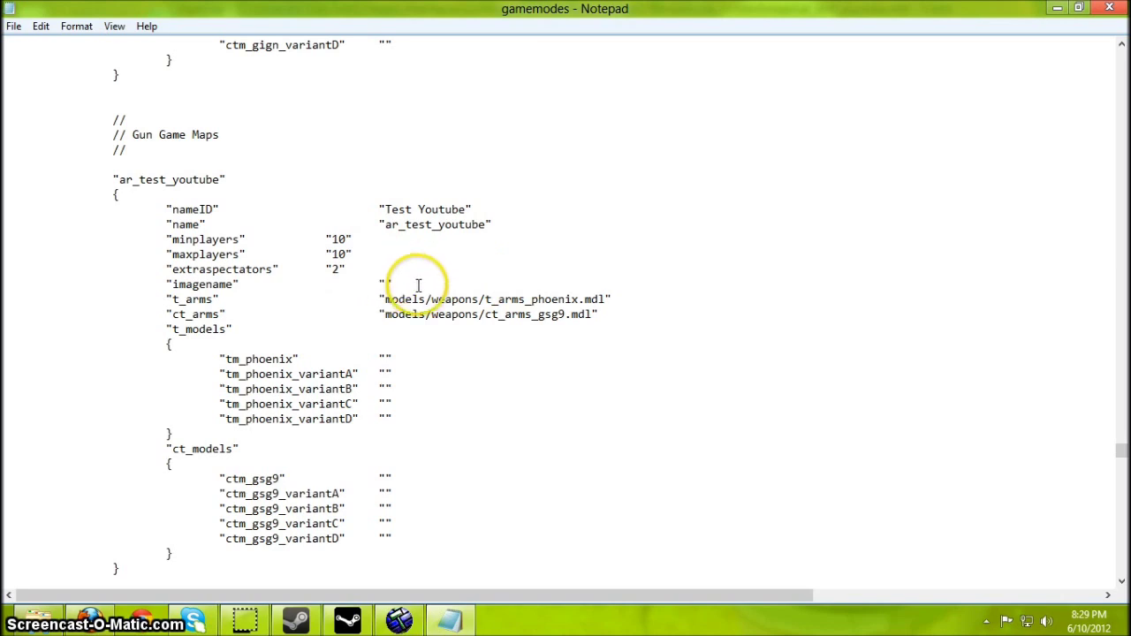
{"action": "scroll", "coordinate": [411, 291], "scroll_direction": "down", "scroll_amount": 3}
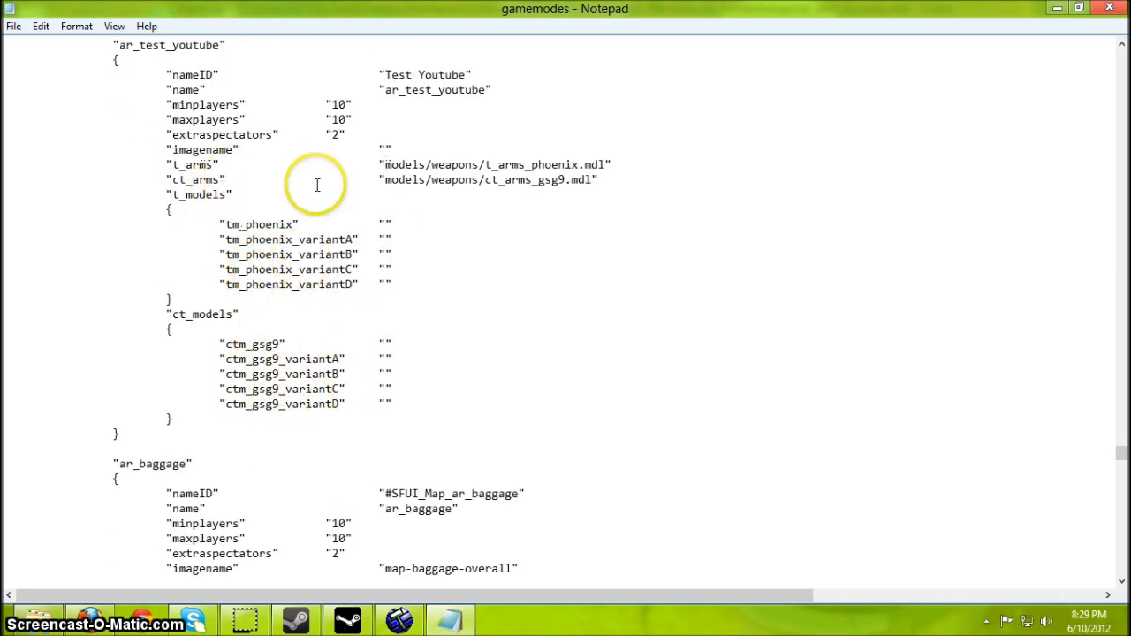
{"action": "scroll", "coordinate": [366, 316], "scroll_direction": "up", "scroll_amount": 3}
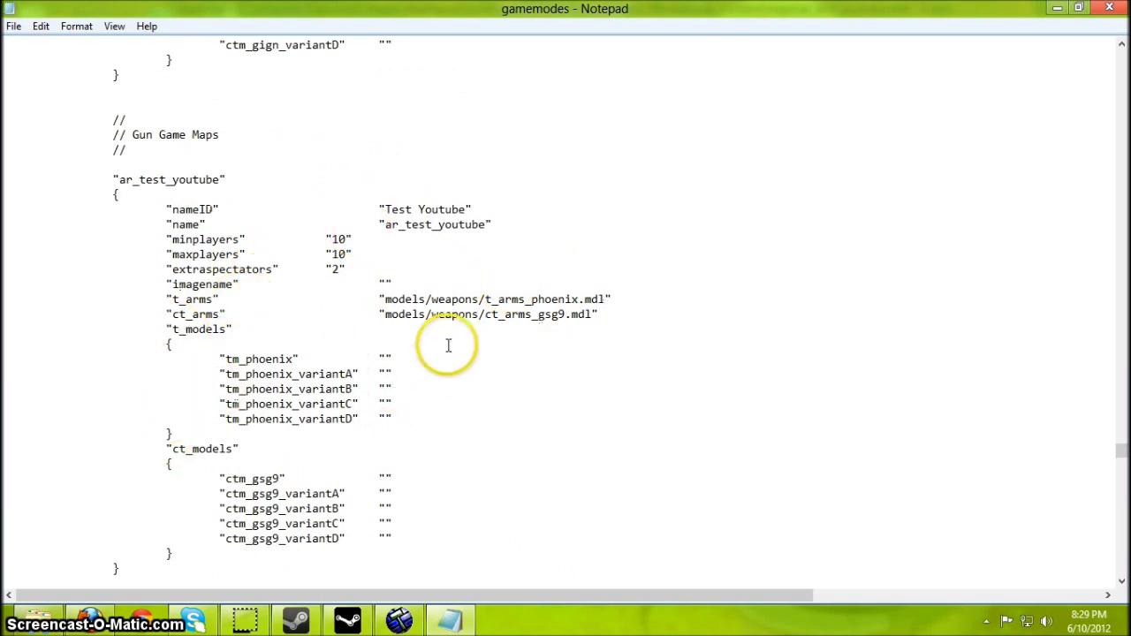
Look for the player model files in File Explorer, checking the csgo models folder and its player subfolder.
{"action": "left_click", "coordinate": [37, 619]}
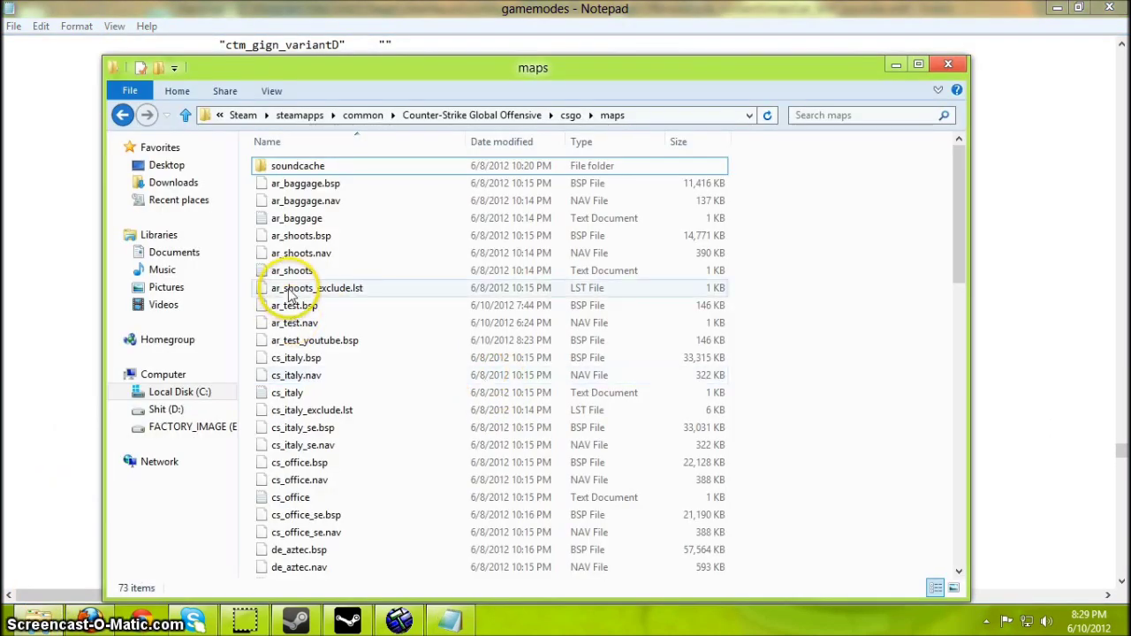
{"action": "left_click", "coordinate": [571, 115]}
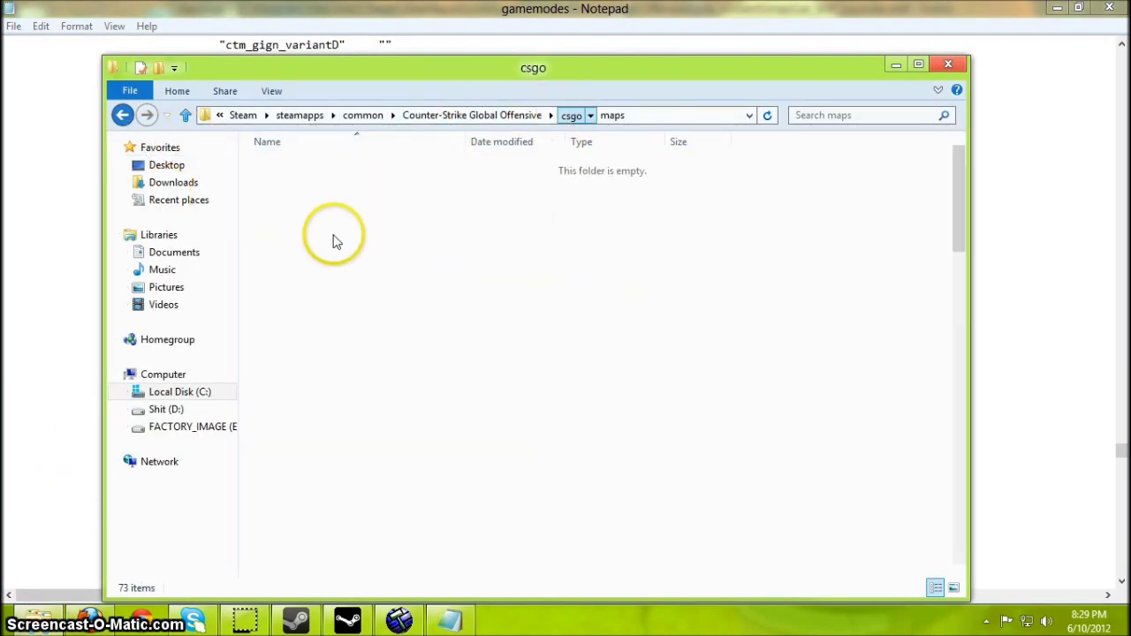
{"action": "double_click", "coordinate": [297, 305]}
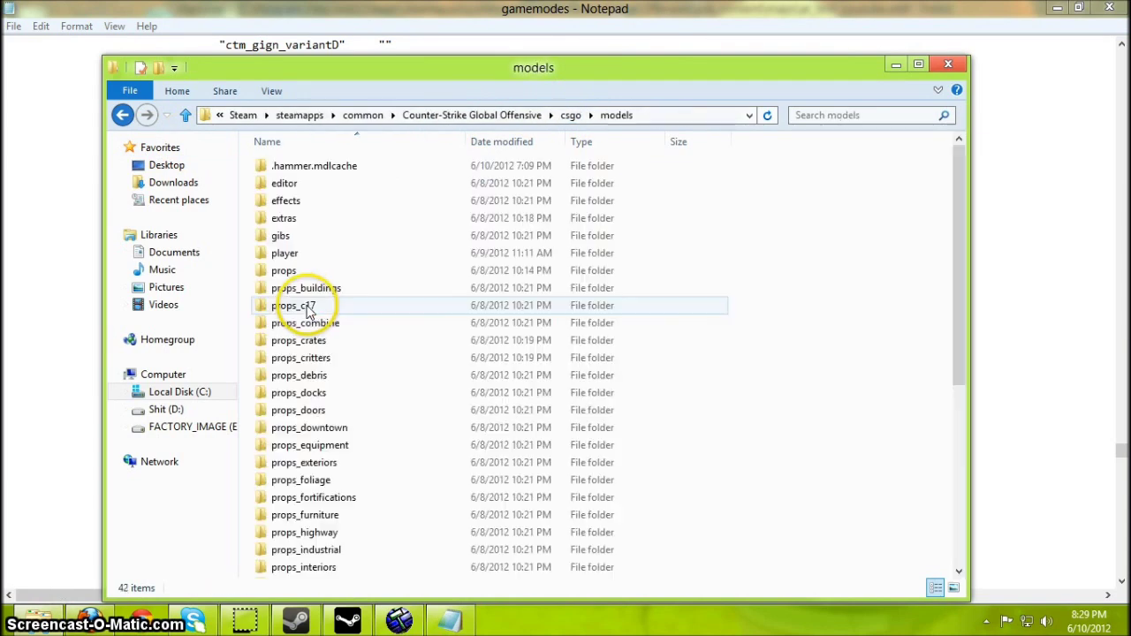
{"action": "left_click", "coordinate": [308, 257]}
{"action": "double_click", "coordinate": [308, 256]}
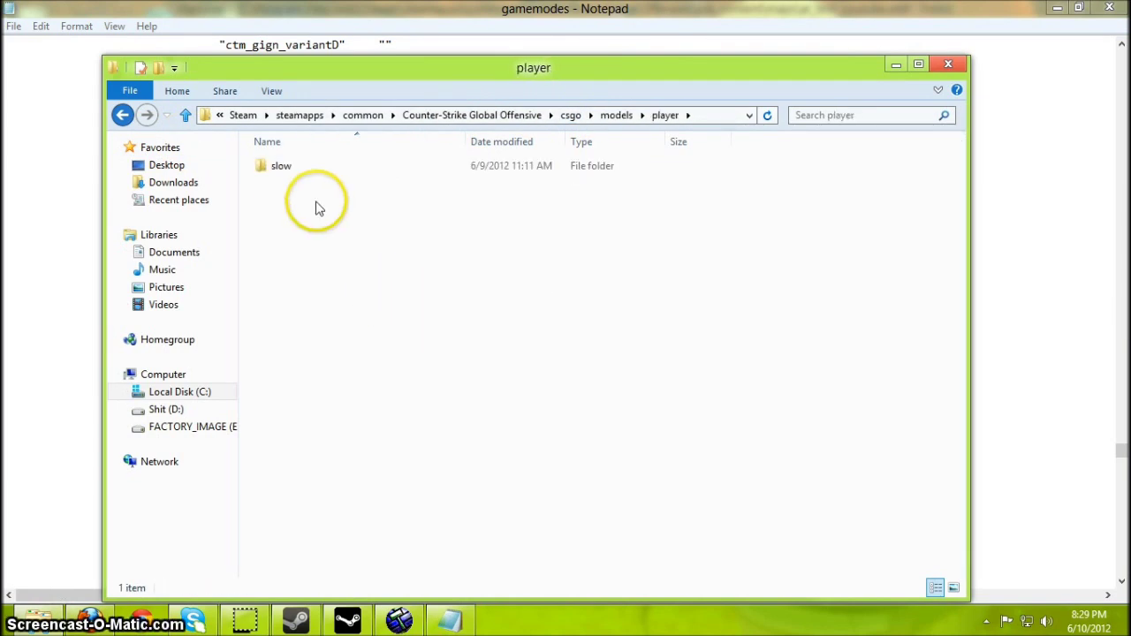
{"action": "left_click", "coordinate": [122, 115]}
{"action": "scroll", "coordinate": [360, 309], "scroll_direction": "down", "scroll_amount": 4}
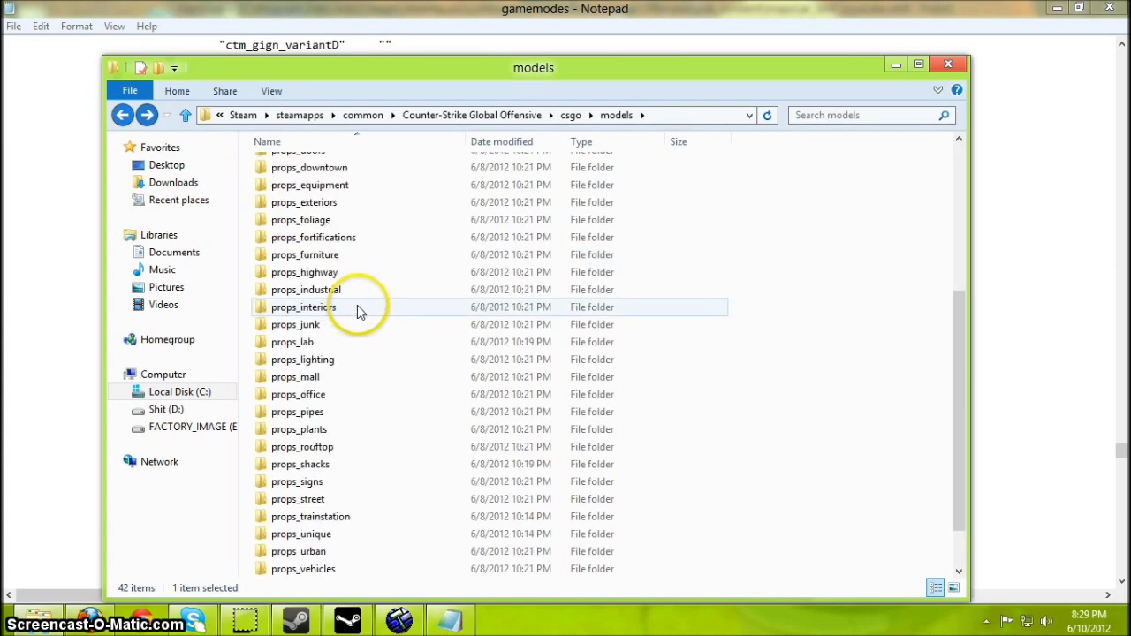
{"action": "scroll", "coordinate": [359, 309], "scroll_direction": "up", "scroll_amount": 4}
{"action": "left_click", "coordinate": [122, 115]}
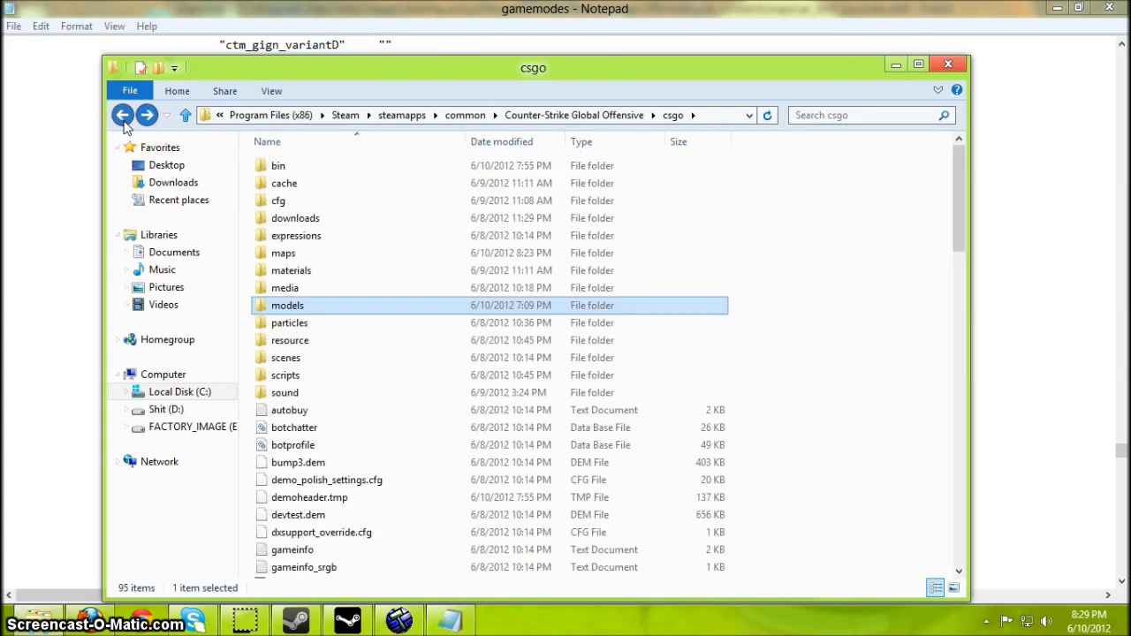
{"action": "left_click", "coordinate": [122, 115]}
Find pak01_dir in the csgo folder of Counter-Strike Global Offensive and open it in GCFScape.
{"action": "left_click", "coordinate": [482, 115]}
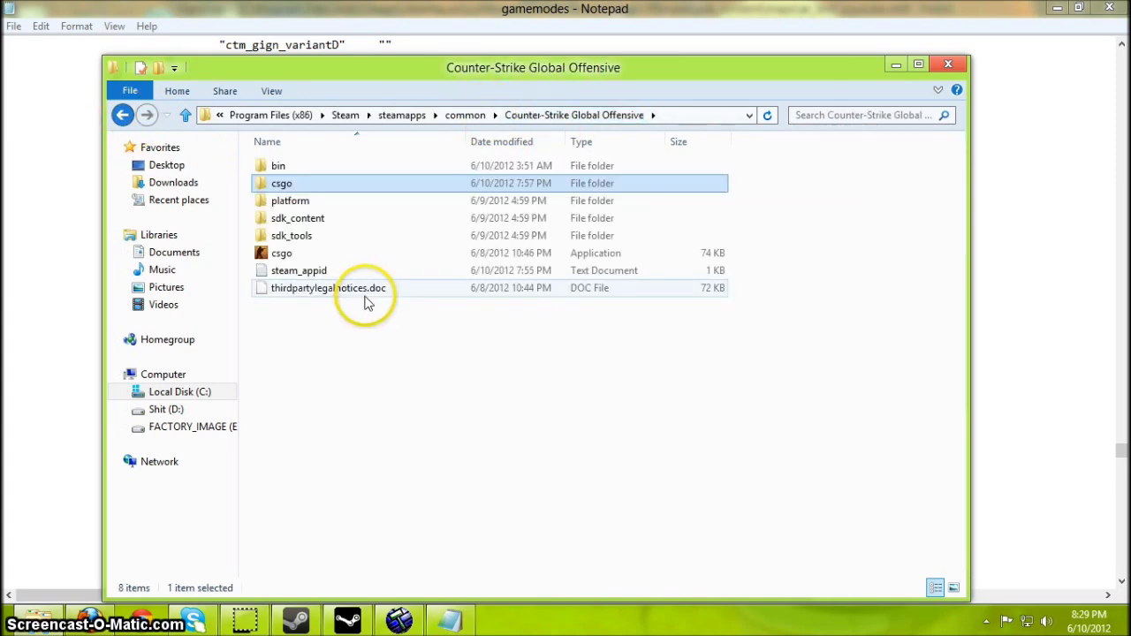
{"action": "left_click", "coordinate": [469, 114]}
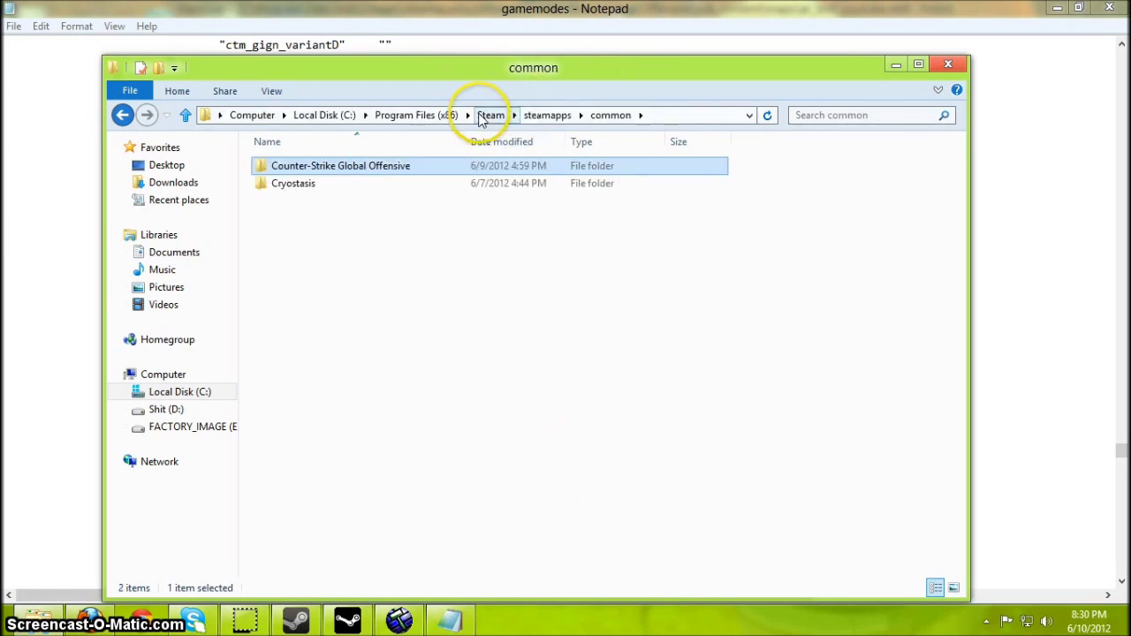
{"action": "double_click", "coordinate": [383, 166]}
{"action": "double_click", "coordinate": [329, 184]}
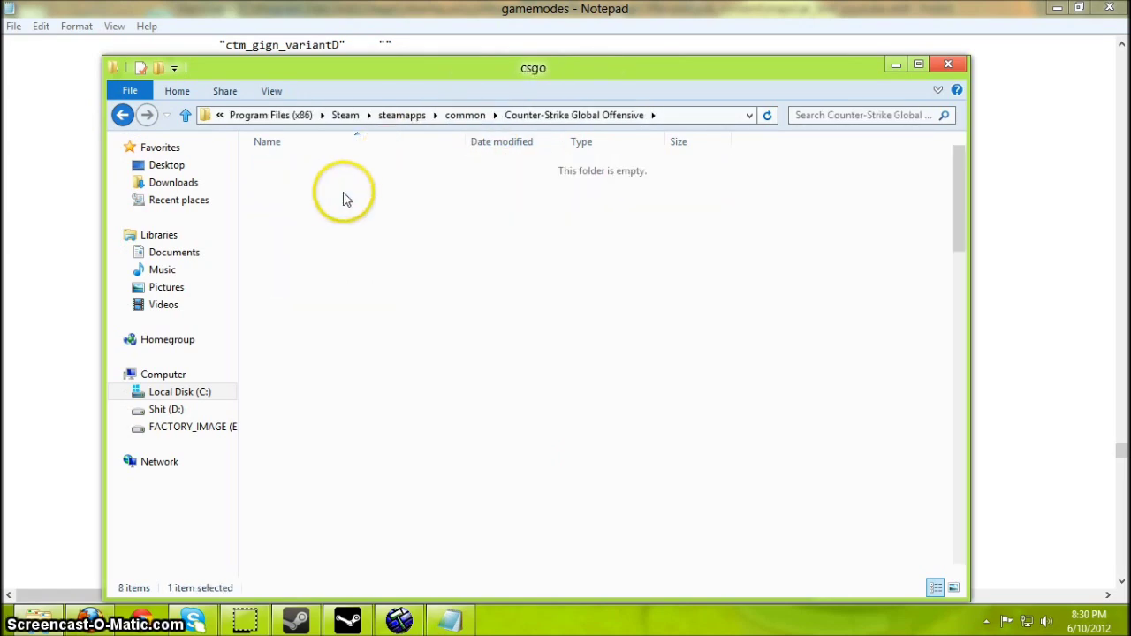
{"action": "scroll", "coordinate": [404, 252], "scroll_direction": "down", "scroll_amount": 15}
{"action": "scroll", "coordinate": [404, 250], "scroll_direction": "down", "scroll_amount": 8}
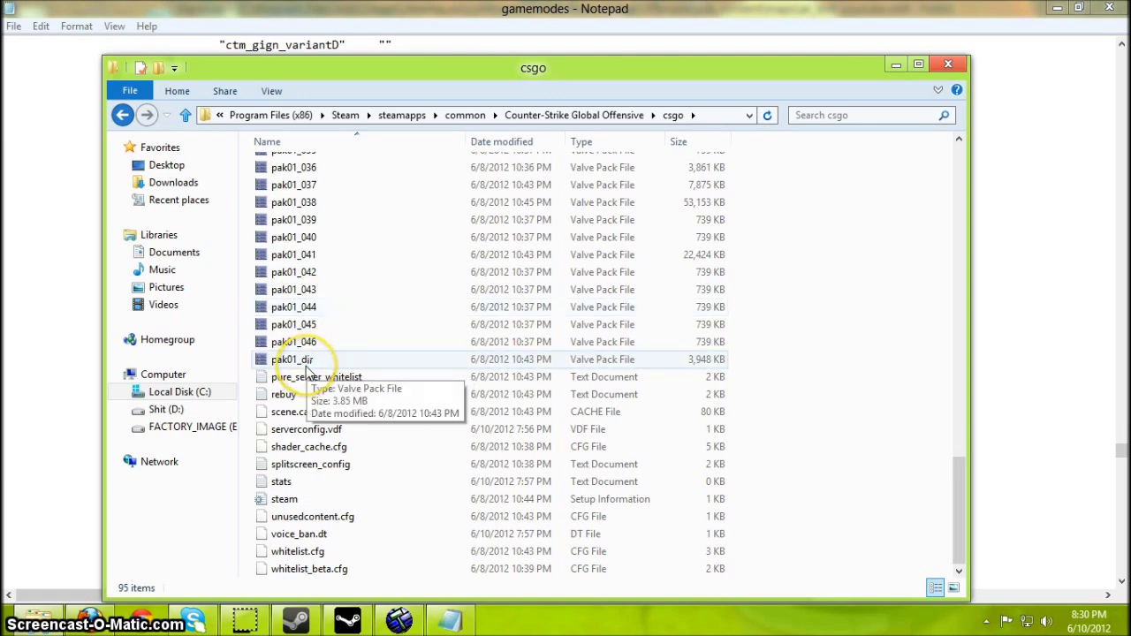
{"action": "double_click", "coordinate": [299, 360]}
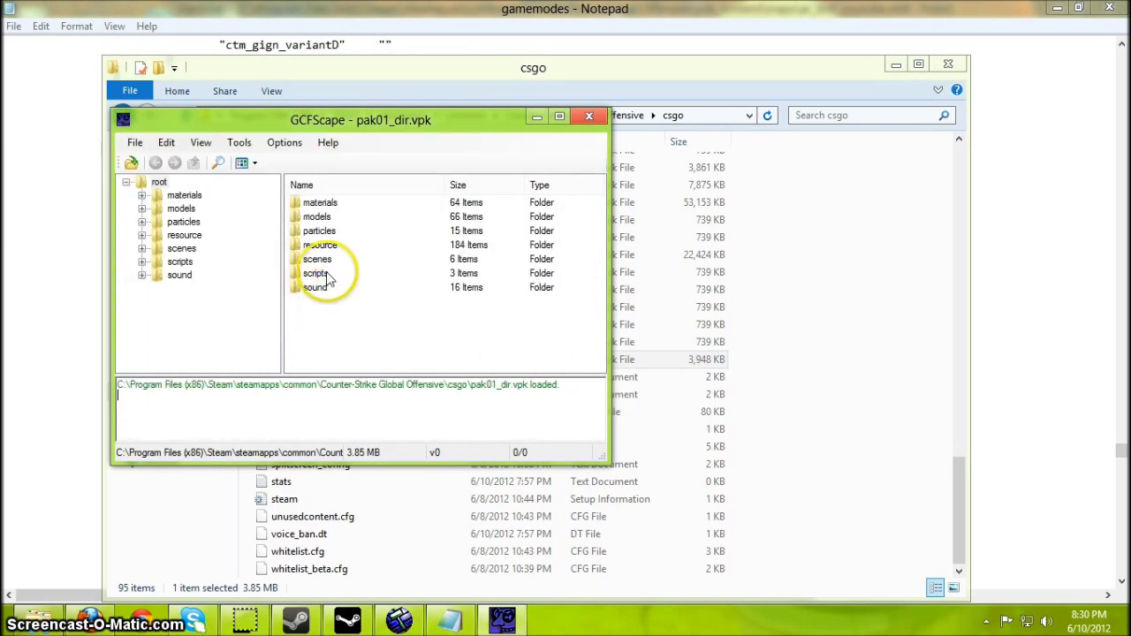
Browse the character models in the archive's models/player folder, then close the archive and folder windows and return to the gamemodes file.
{"action": "double_click", "coordinate": [318, 219]}
{"action": "scroll", "coordinate": [298, 227], "scroll_direction": "down", "scroll_amount": 2}
{"action": "left_click", "coordinate": [318, 302]}
{"action": "double_click", "coordinate": [330, 304]}
{"action": "scroll", "coordinate": [330, 303], "scroll_direction": "down", "scroll_amount": 5}
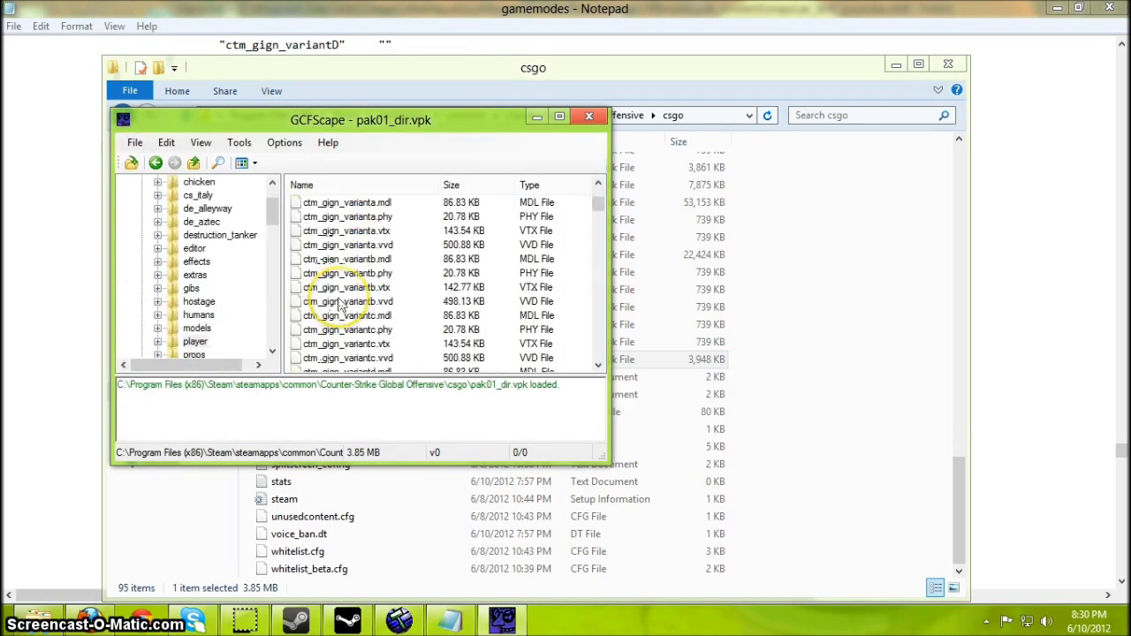
{"action": "scroll", "coordinate": [330, 302], "scroll_direction": "down", "scroll_amount": 10}
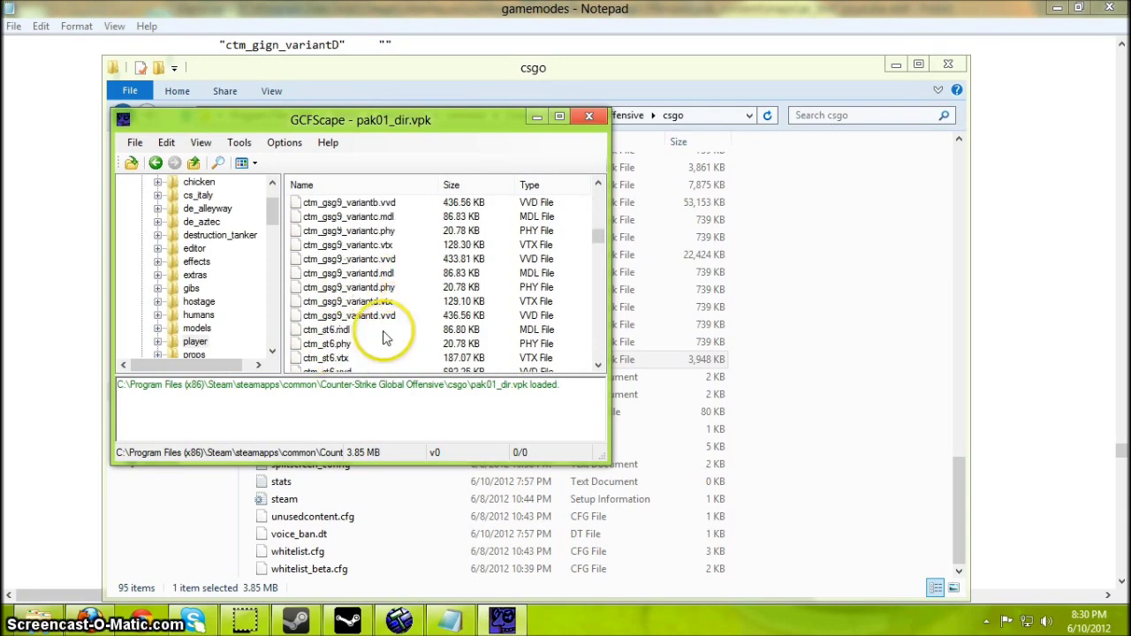
{"action": "left_click", "coordinate": [590, 115]}
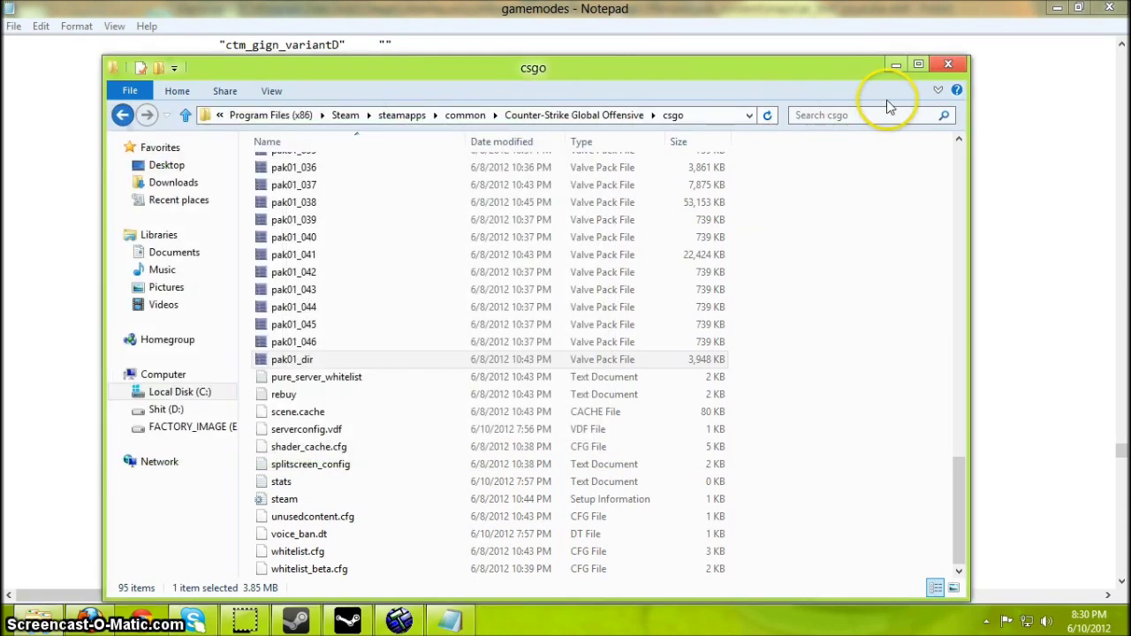
{"action": "left_click", "coordinate": [948, 53]}
{"action": "left_click", "coordinate": [419, 324]}
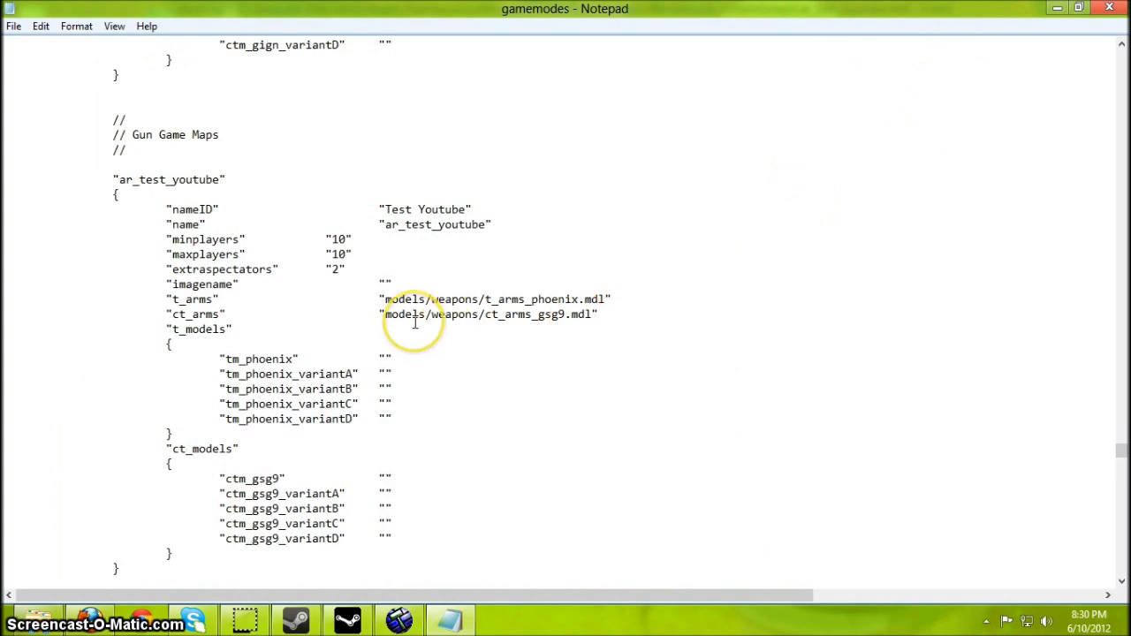
Look through the map definitions that follow ar_test_youtube, from ar_baggage and ar_shoots down to de_stmarc.
{"action": "scroll", "coordinate": [415, 322], "scroll_direction": "down", "scroll_amount": 12}
{"action": "scroll", "coordinate": [414, 323], "scroll_direction": "down", "scroll_amount": 20}
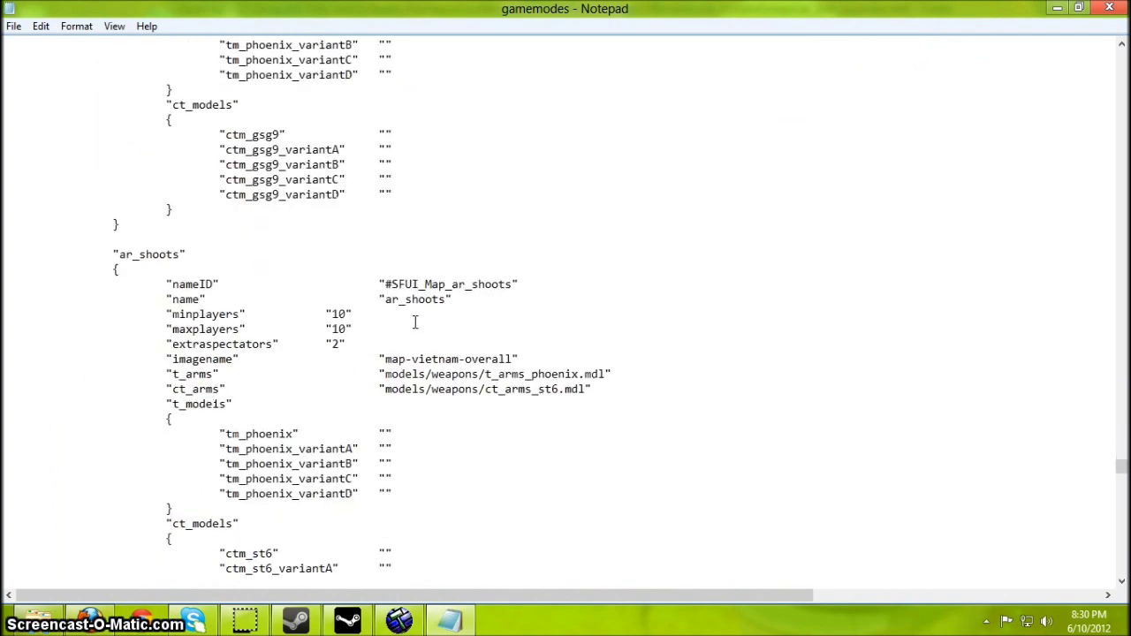
{"action": "scroll", "coordinate": [414, 330], "scroll_direction": "down", "scroll_amount": 19}
{"action": "scroll", "coordinate": [168, 416], "scroll_direction": "down", "scroll_amount": 2}
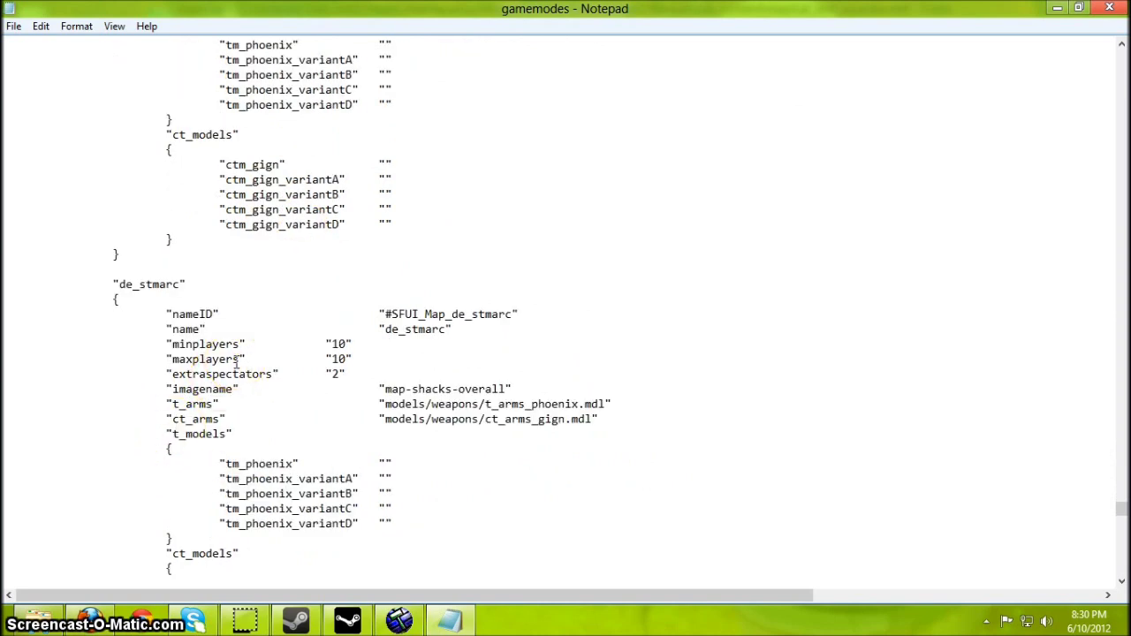
Look through the remaining map definitions down to the Random Map section, and return to the ar_test_youtube entry.
{"action": "scroll", "coordinate": [237, 361], "scroll_direction": "down", "scroll_amount": 6}
{"action": "scroll", "coordinate": [221, 349], "scroll_direction": "down", "scroll_amount": 14}
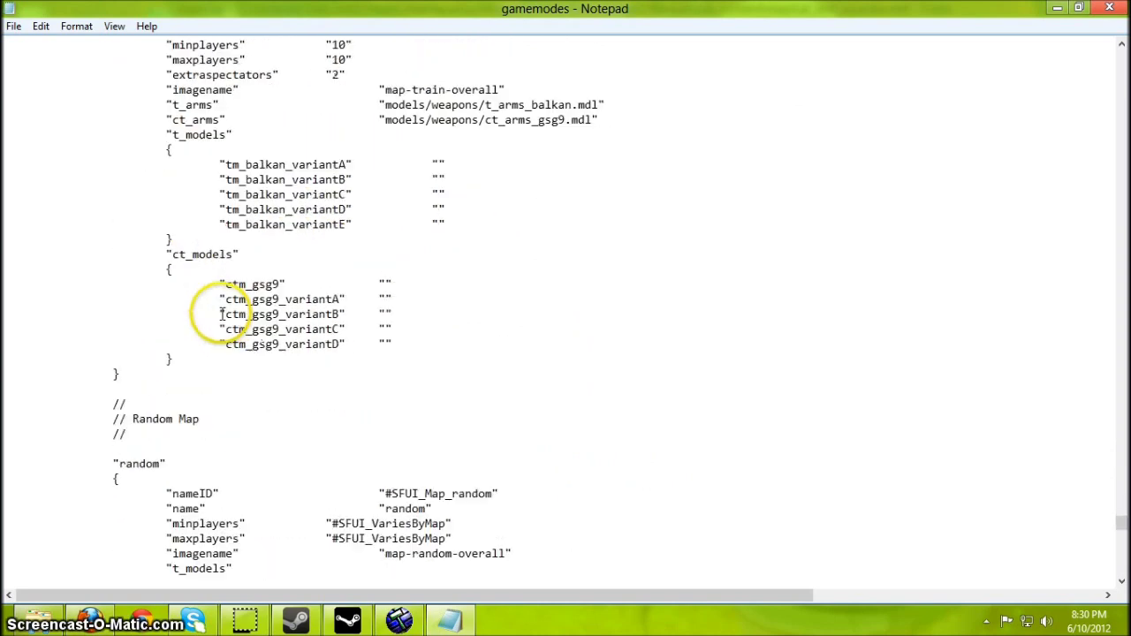
{"action": "left_click_drag", "start_coordinate": [1121, 528], "coordinate": [1119, 449]}
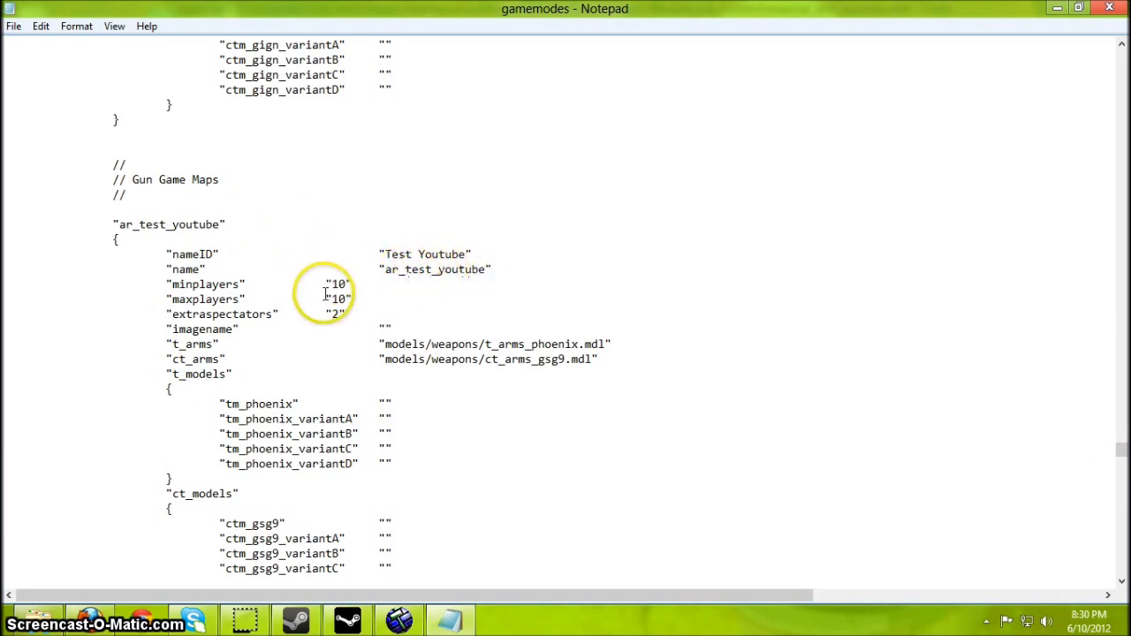
{"action": "scroll", "coordinate": [212, 442], "scroll_direction": "down", "scroll_amount": 4}
{"action": "scroll", "coordinate": [243, 440], "scroll_direction": "up", "scroll_amount": 5}
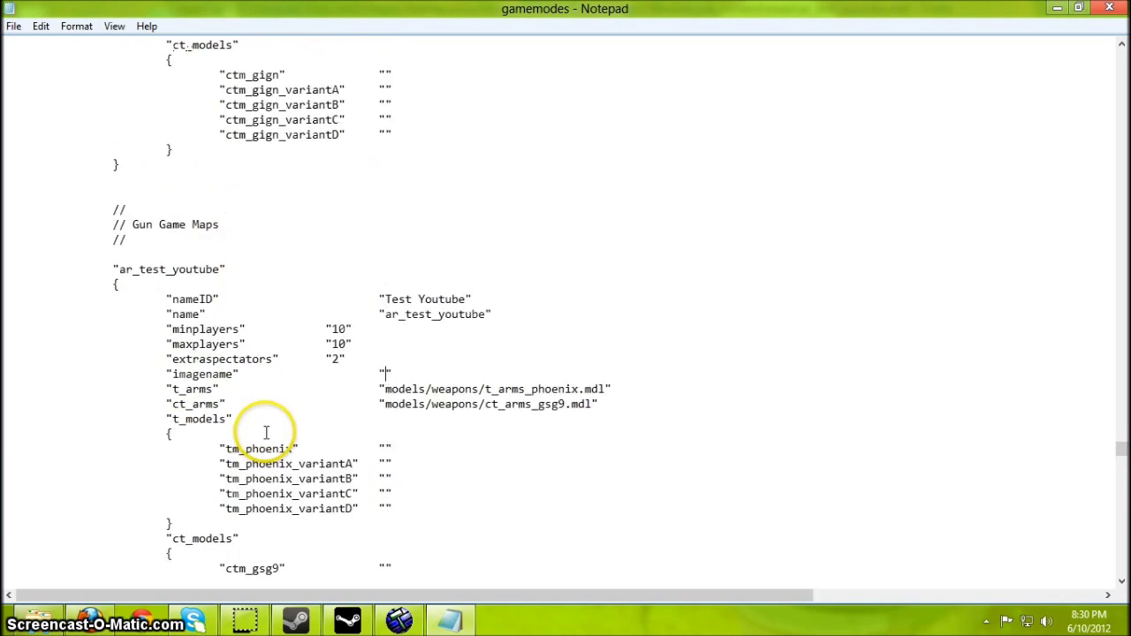
Save the gamemodes file and minimize its window to reveal the desktop.
{"action": "left_click", "coordinate": [16, 26]}
{"action": "left_click", "coordinate": [65, 81]}
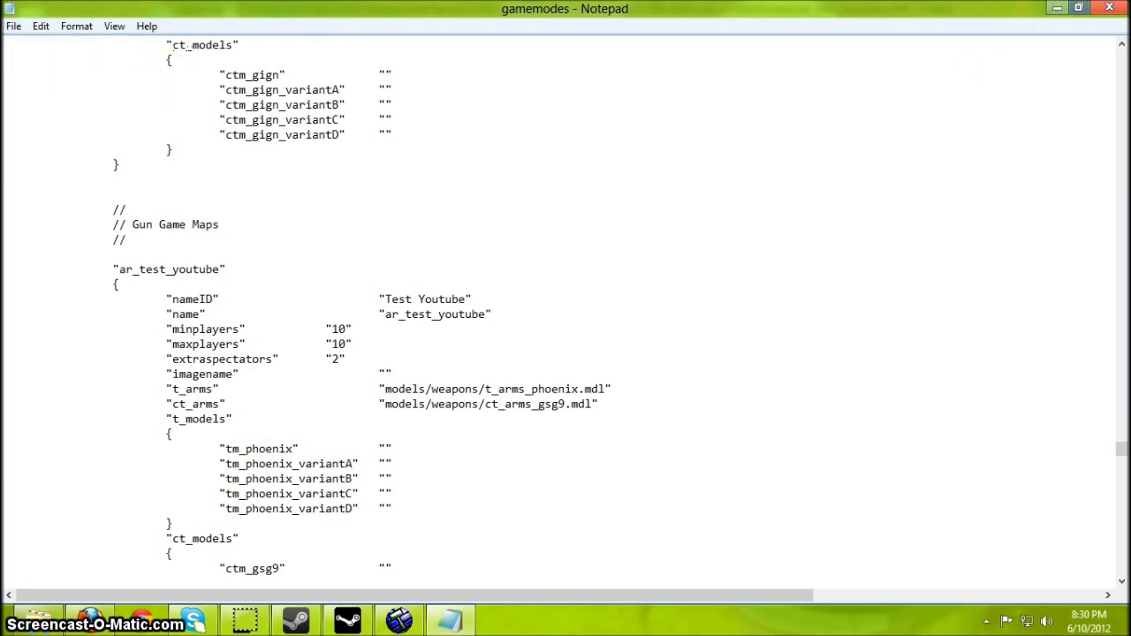
{"action": "left_click", "coordinate": [1078, 8]}
{"action": "left_click", "coordinate": [1059, 8]}
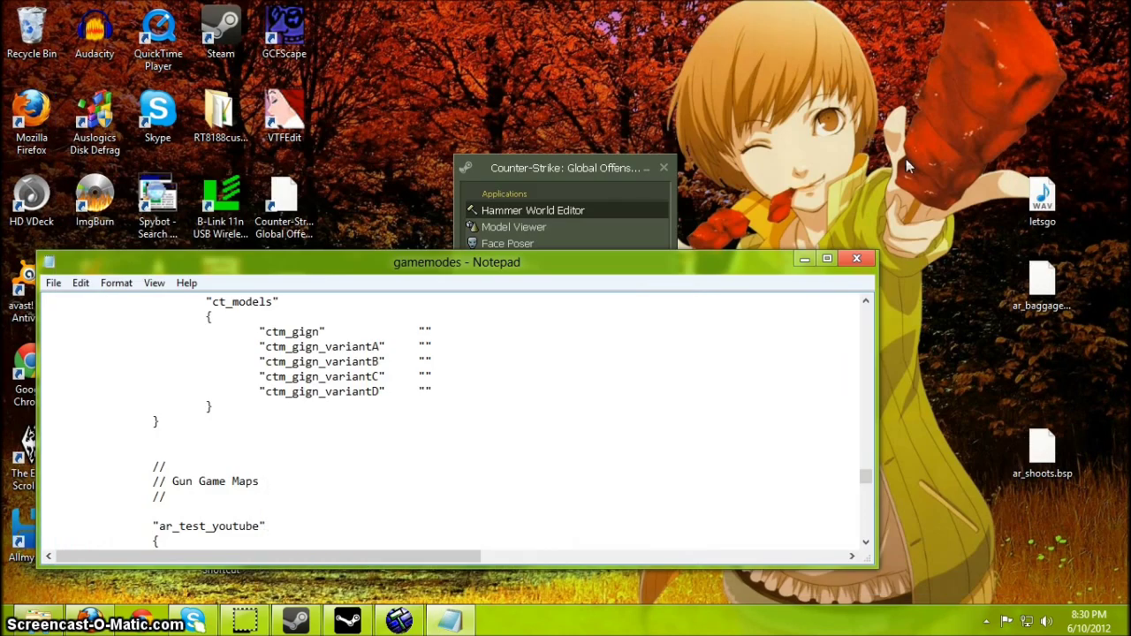
{"action": "left_click", "coordinate": [803, 261]}
Switch to Counter-Strike: Global Offensive and open the offline-with-bots setup.
{"action": "left_click", "coordinate": [233, 382]}
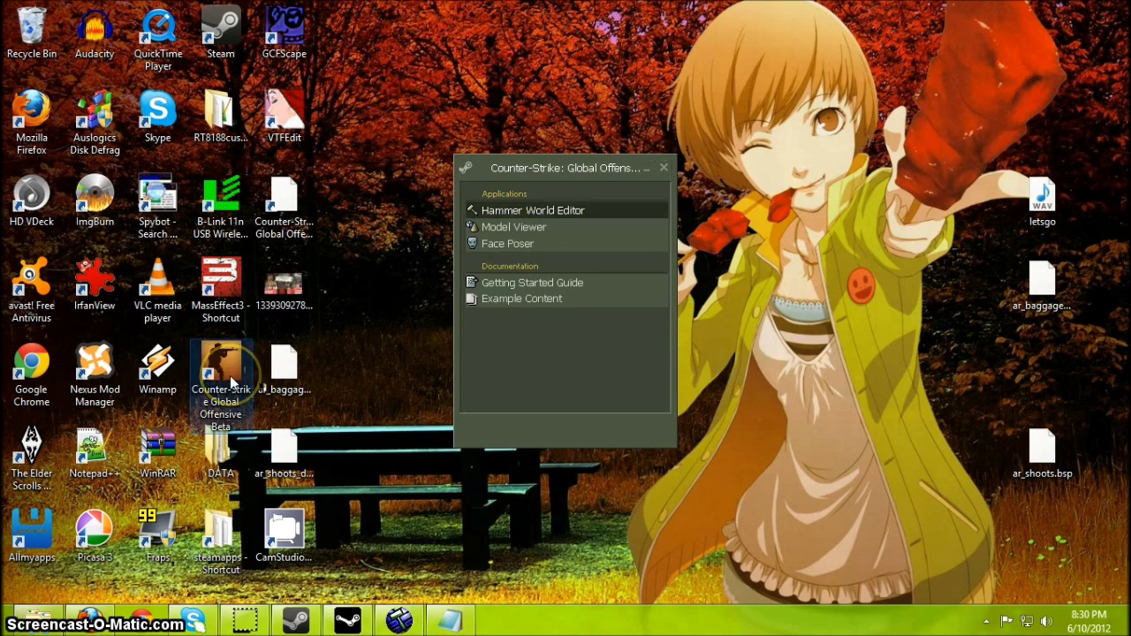
{"action": "right_click", "coordinate": [233, 382]}
{"action": "left_click", "coordinate": [346, 599]}
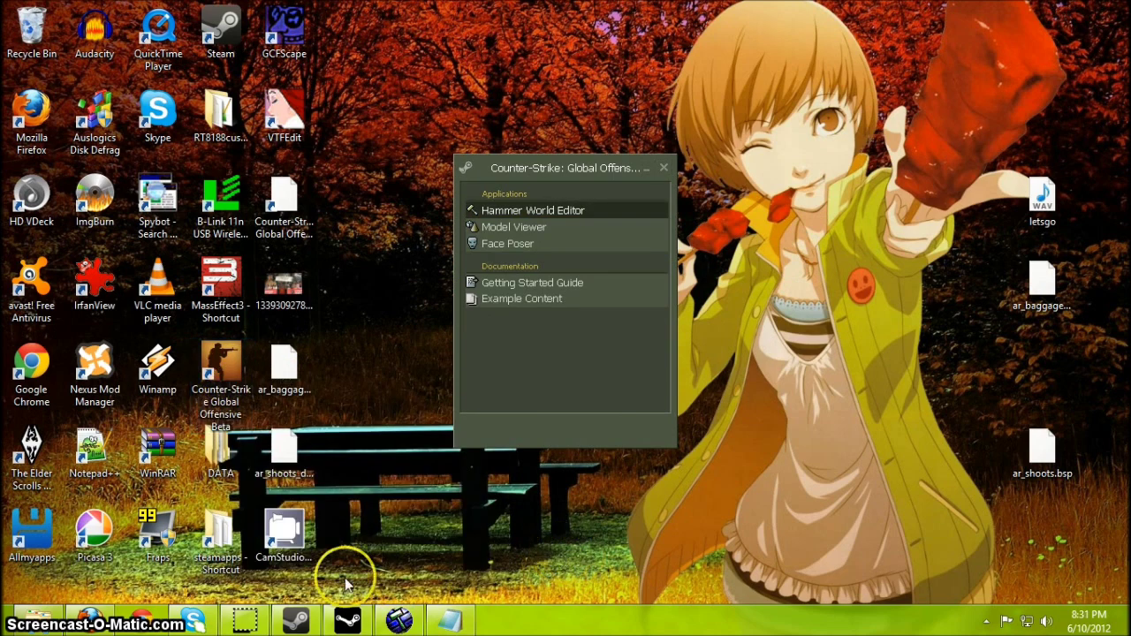
{"action": "left_click", "coordinate": [298, 622]}
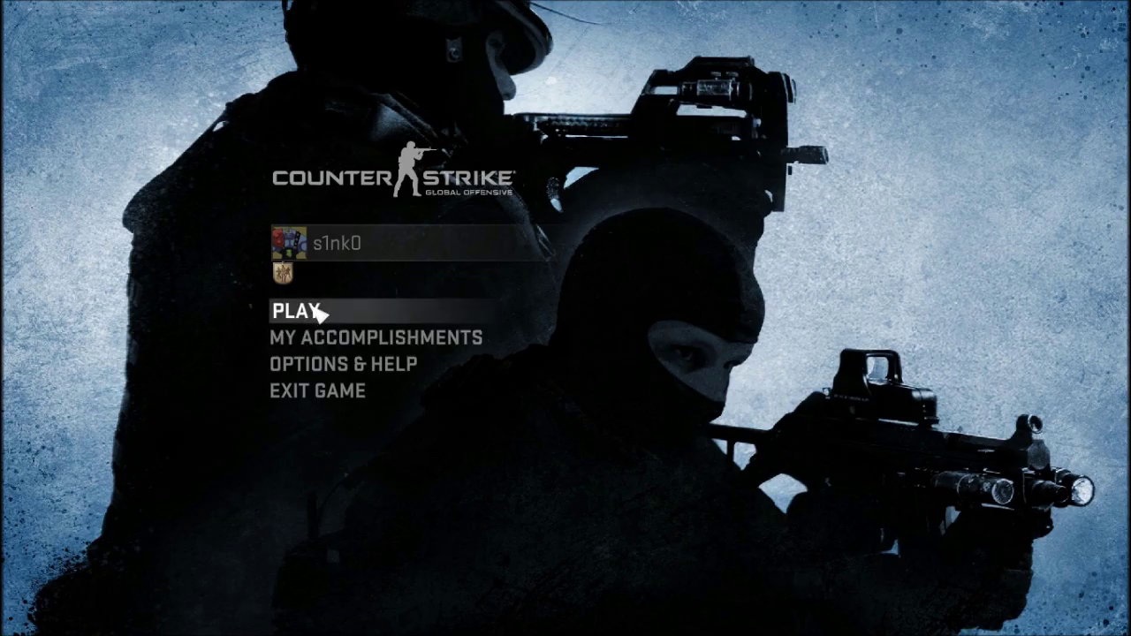
{"action": "left_click", "coordinate": [314, 308]}
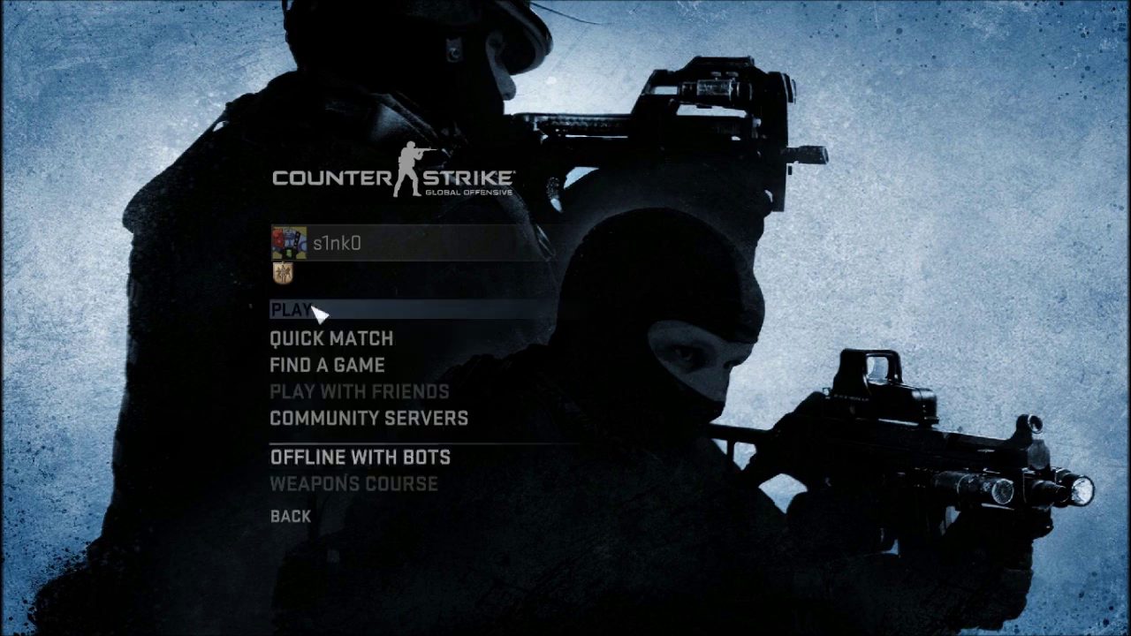
{"action": "left_click", "coordinate": [364, 457]}
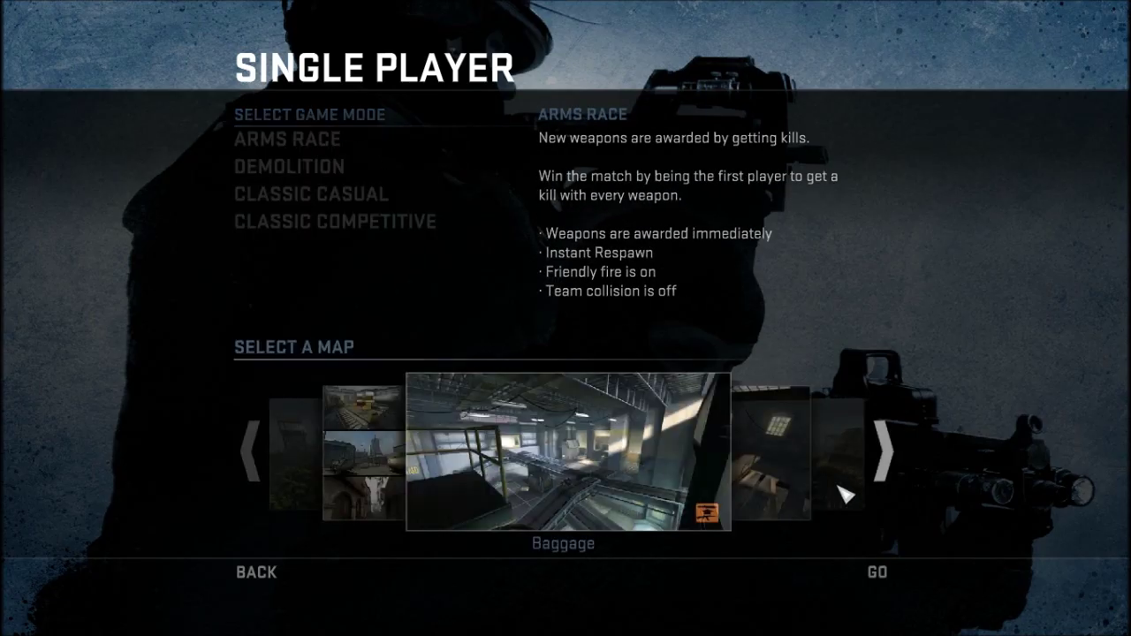
Start an Arms Race match on the Test Youtube map with Medium Bots and join the Counter-Terrorists.
{"action": "left_click", "coordinate": [879, 474]}
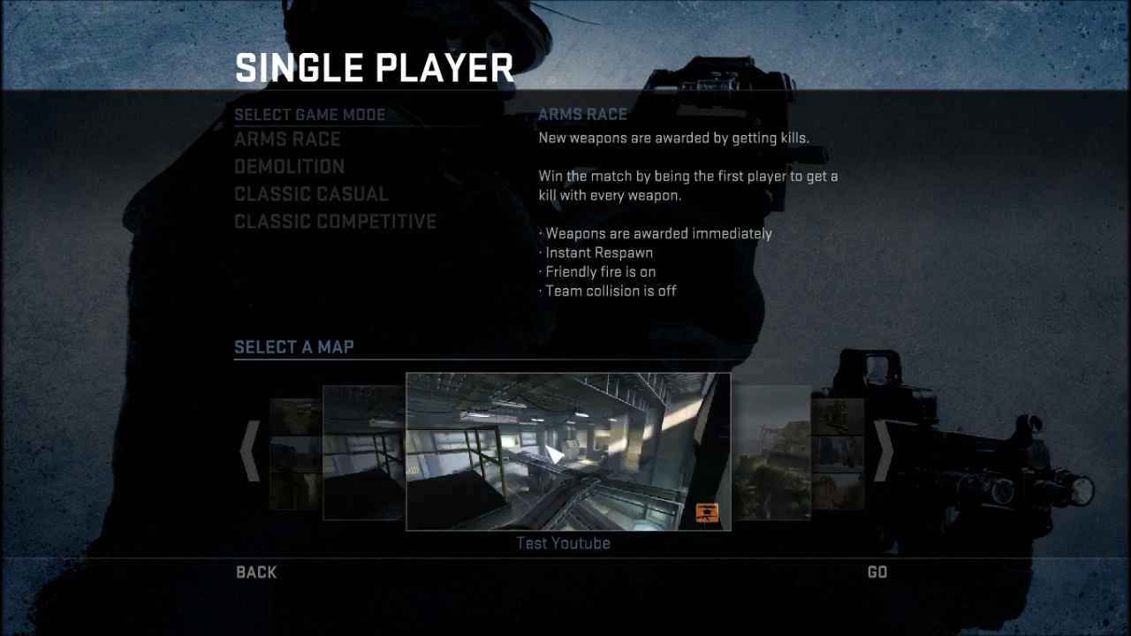
{"action": "left_click", "coordinate": [878, 574]}
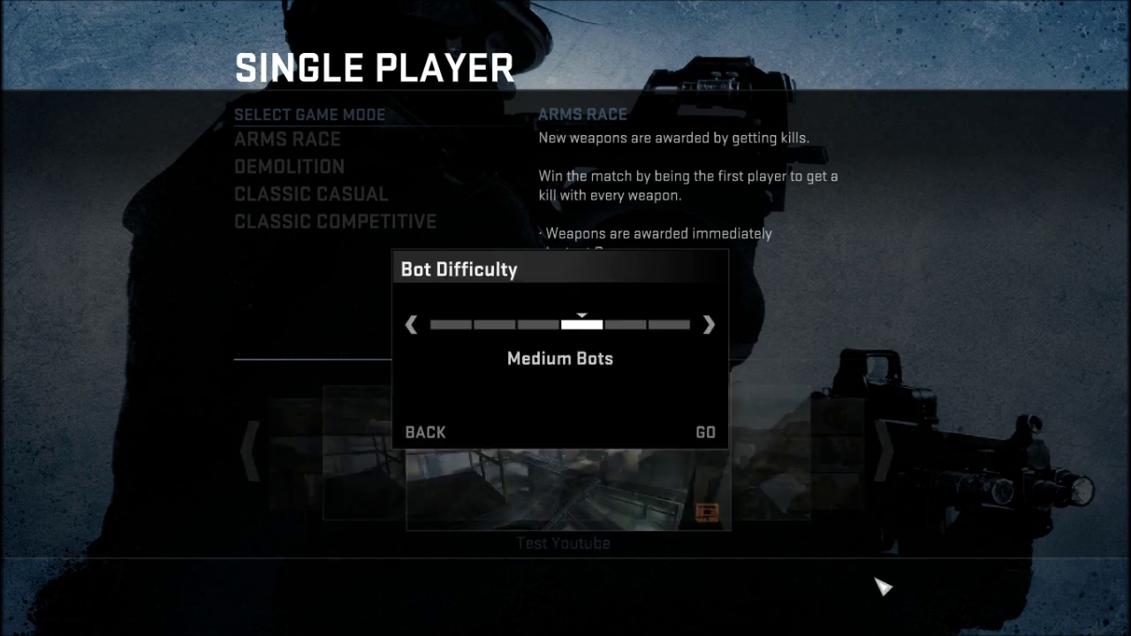
{"action": "left_click", "coordinate": [710, 434]}
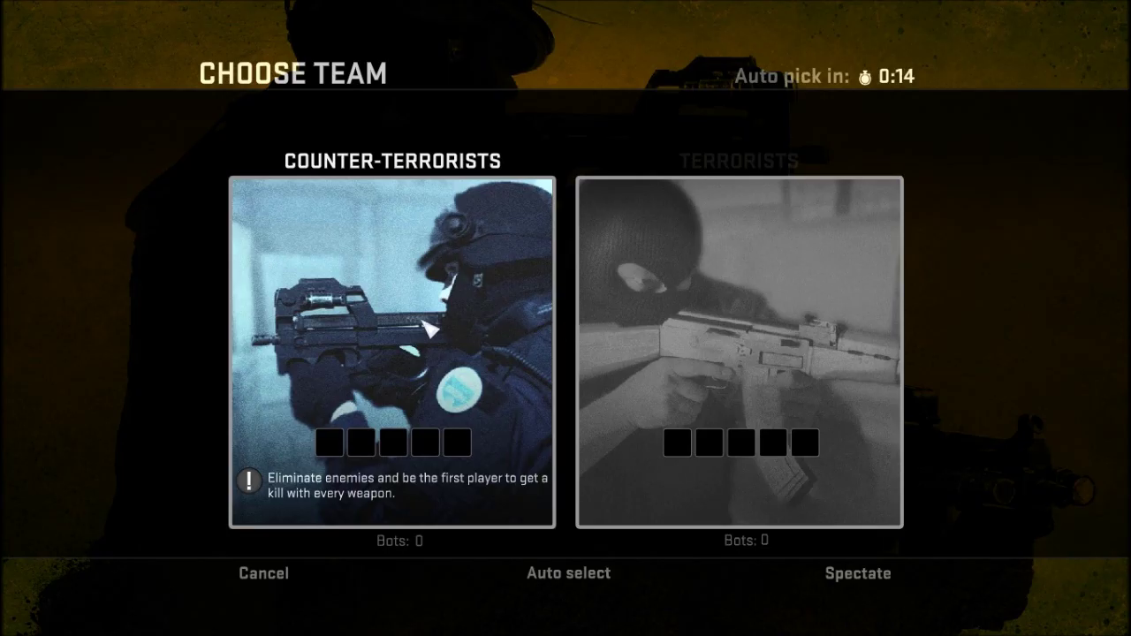
{"action": "left_click", "coordinate": [428, 329]}
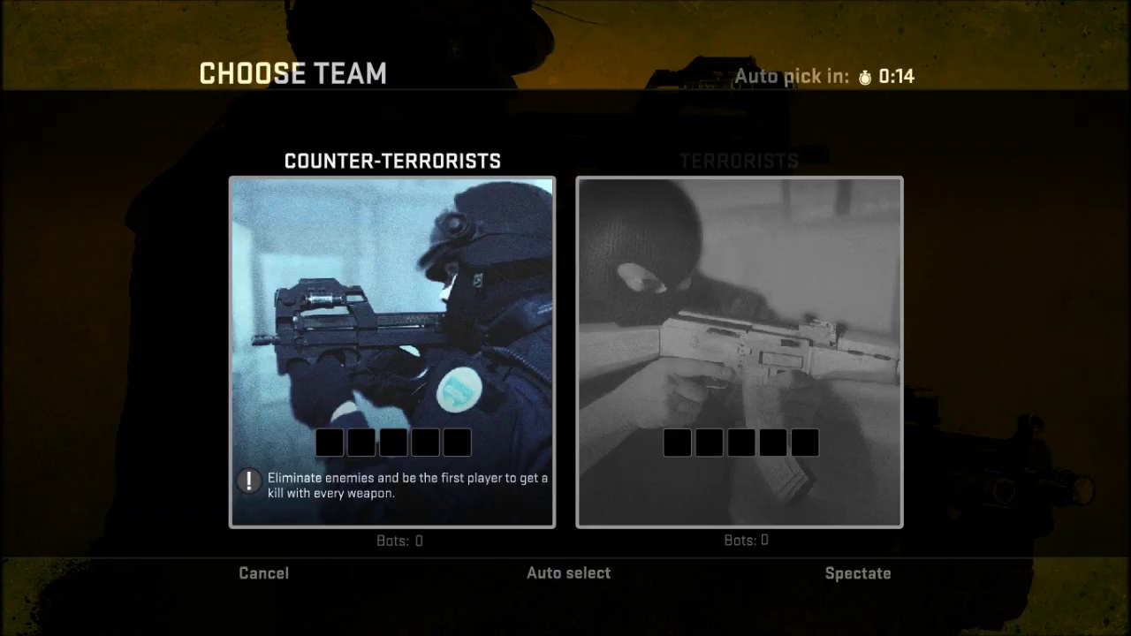
{"action": "left_click", "coordinate": [392, 351]}
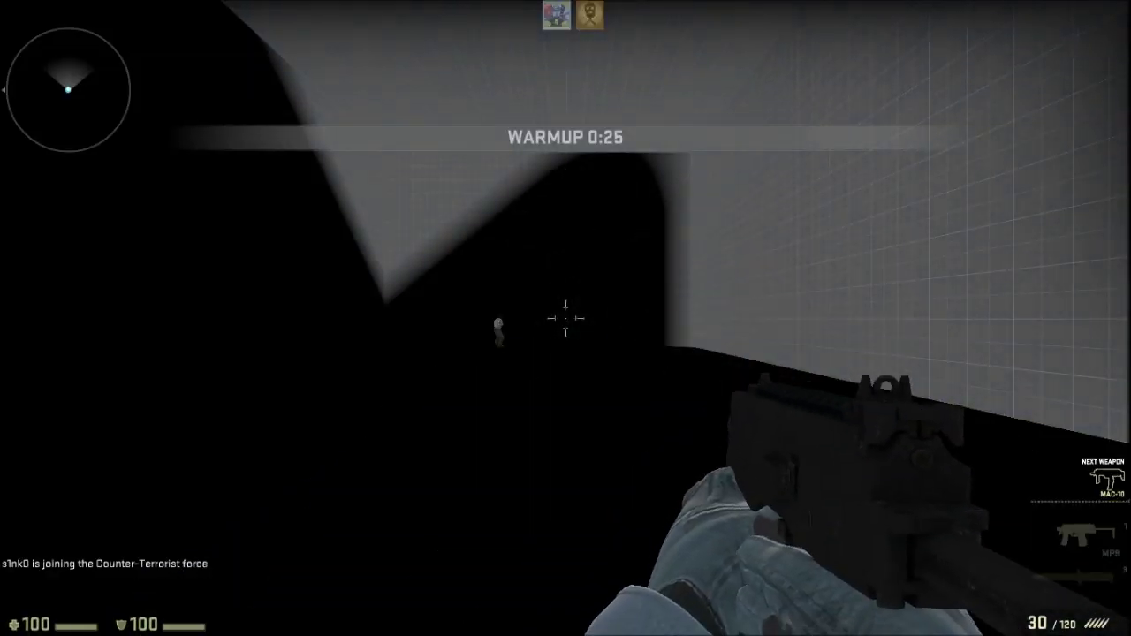
Test the map in play by swapping between the knife and the MP9 and firing at the bot.
{"action": "key", "text": "3"}
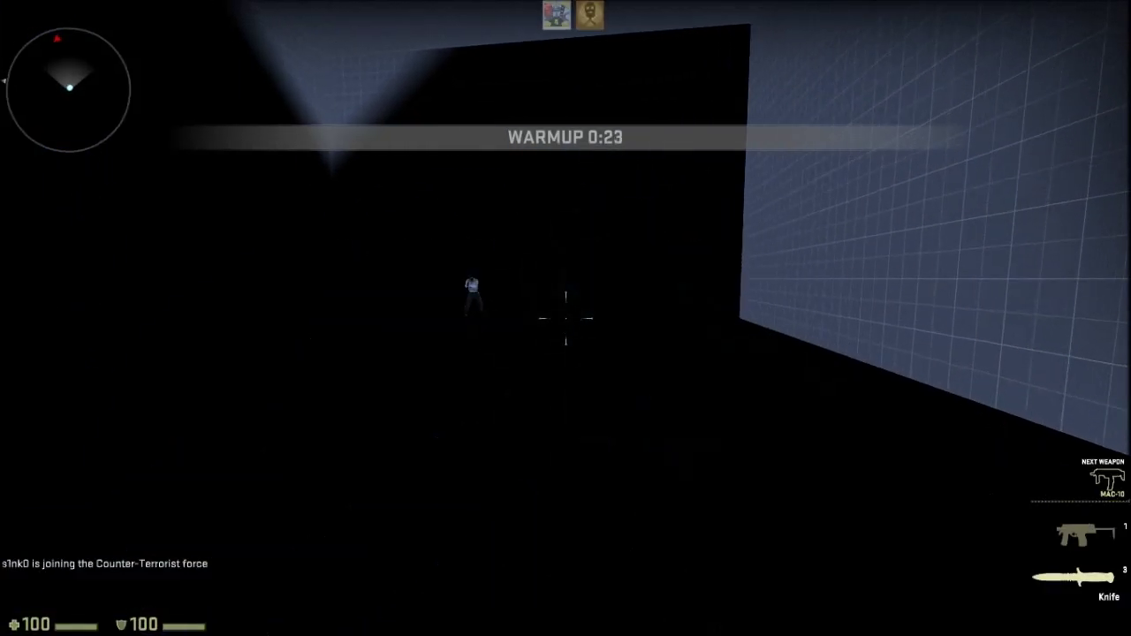
{"action": "key", "text": "1"}
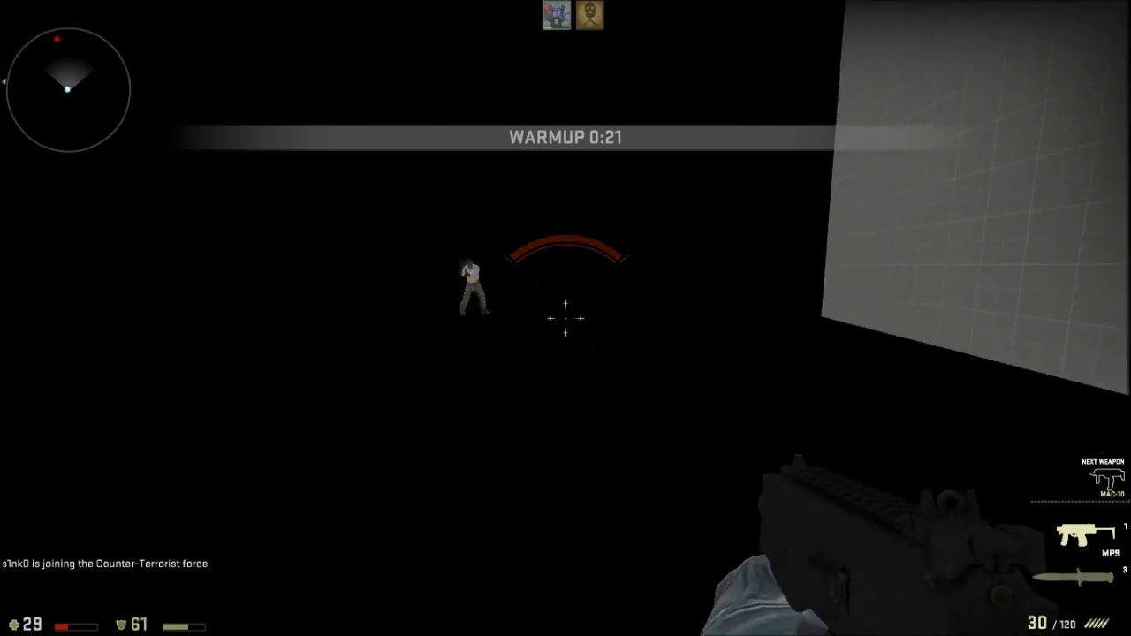
{"action": "left_click", "coordinate": [566, 319]}
{"action": "key", "text": "Escape"}
{"action": "key", "text": "Escape"}
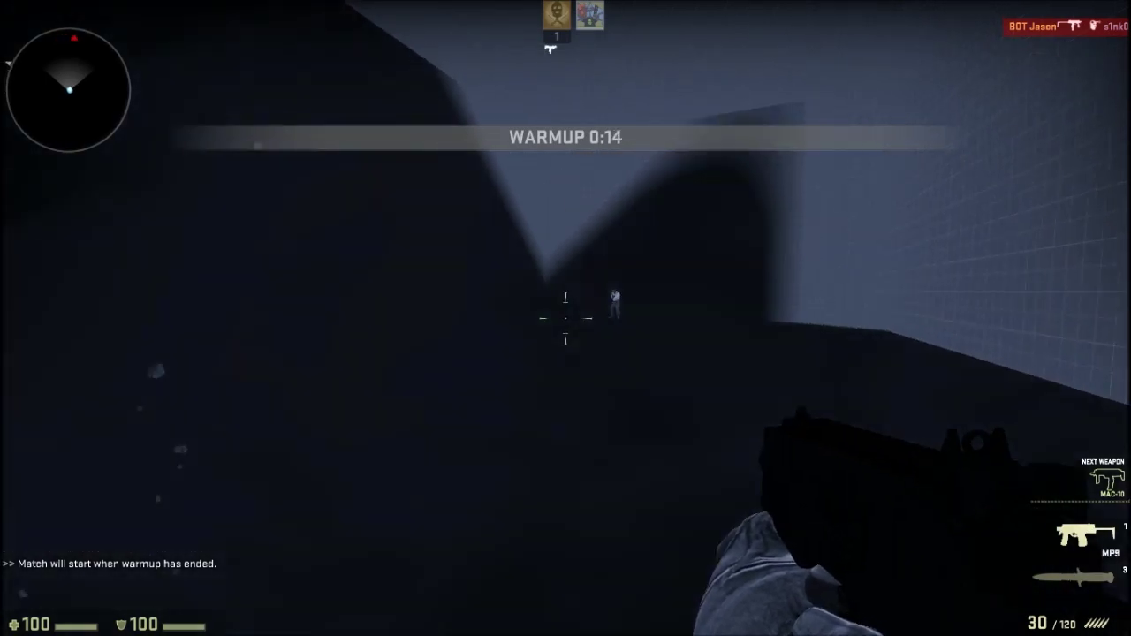
Equip the knife and stop the bots from shooting with the console command bot_dont_shoot 1.
{"action": "key", "text": "3"}
{"action": "key", "text": "grave"}
{"action": "type", "text": "b"}
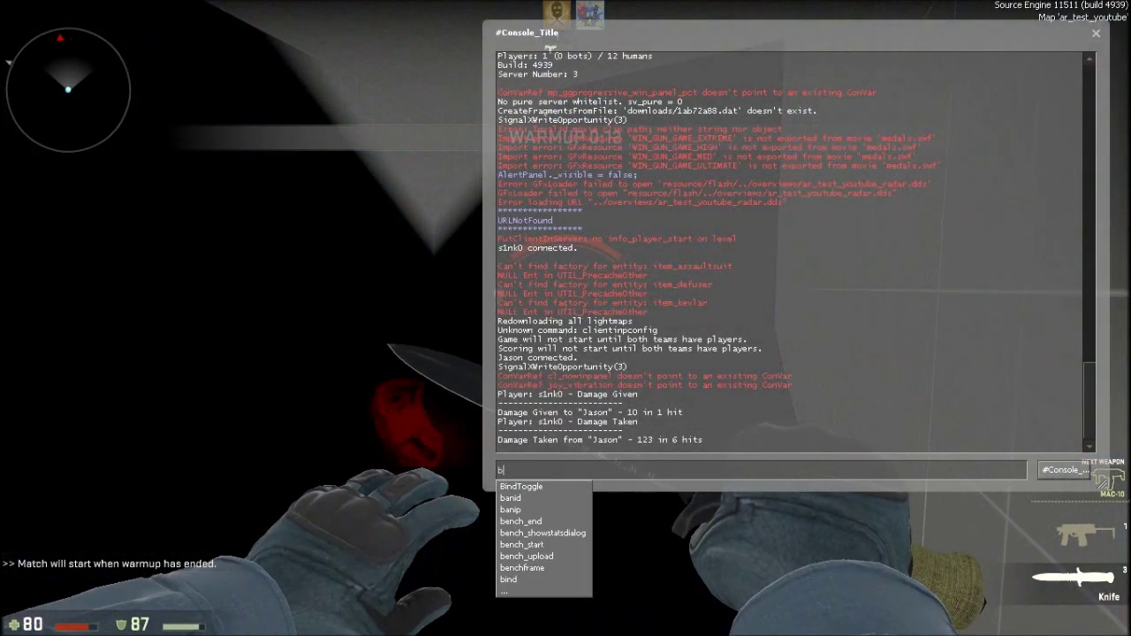
{"action": "type", "text": "ot_dont_shoot 1"}
{"action": "key", "text": "Return"}
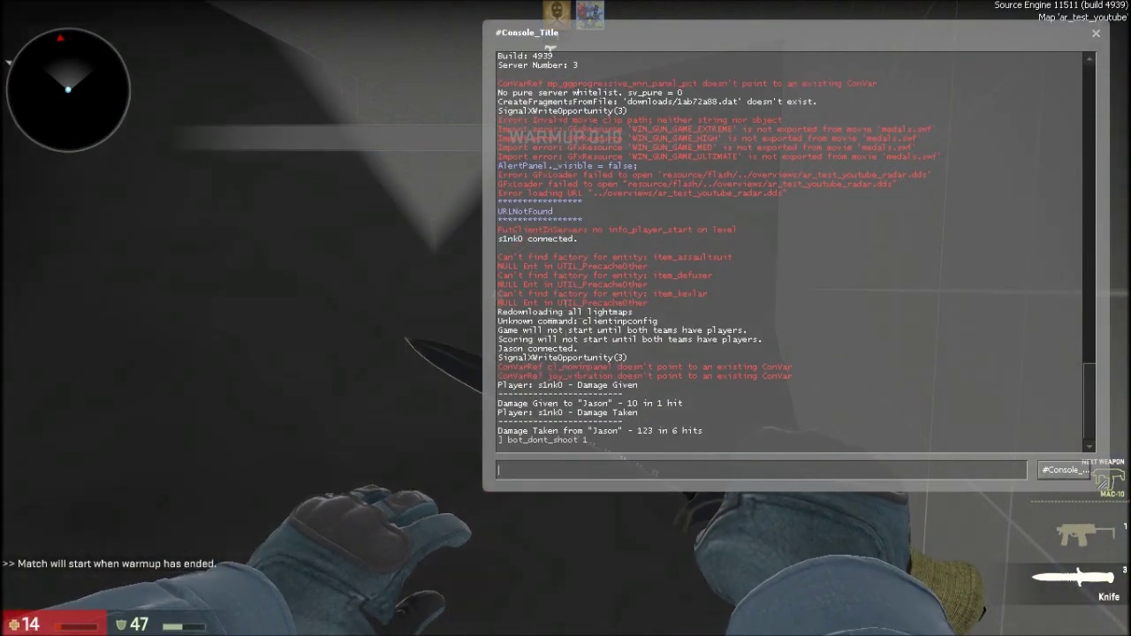
{"action": "key", "text": "grave"}
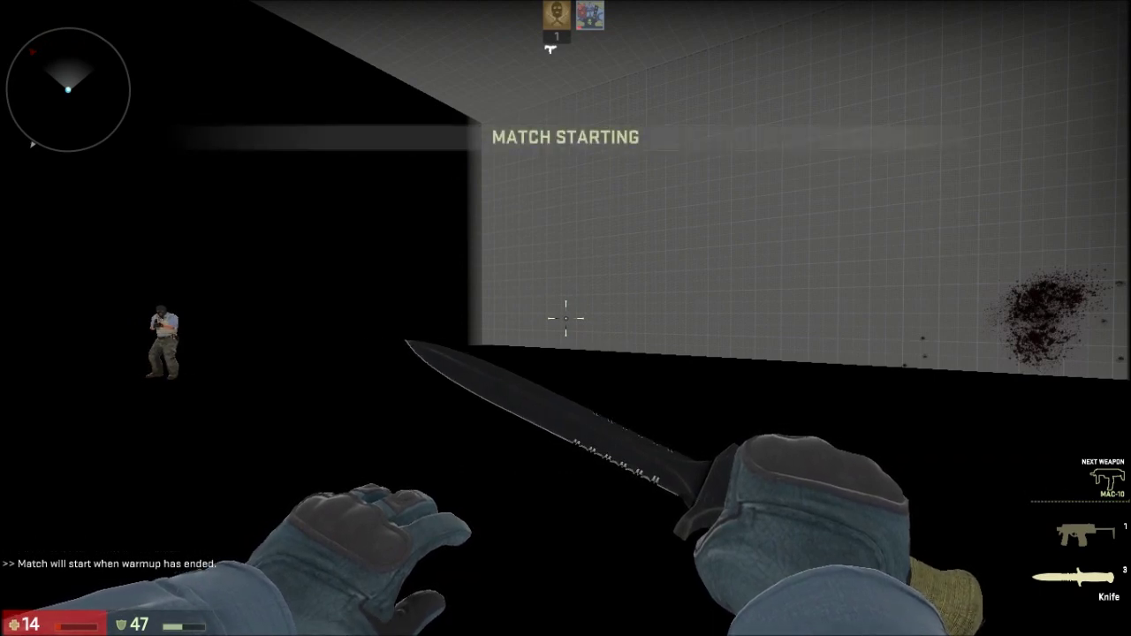
Check the console output, return to the match and equip the knife.
{"action": "key", "text": "grave"}
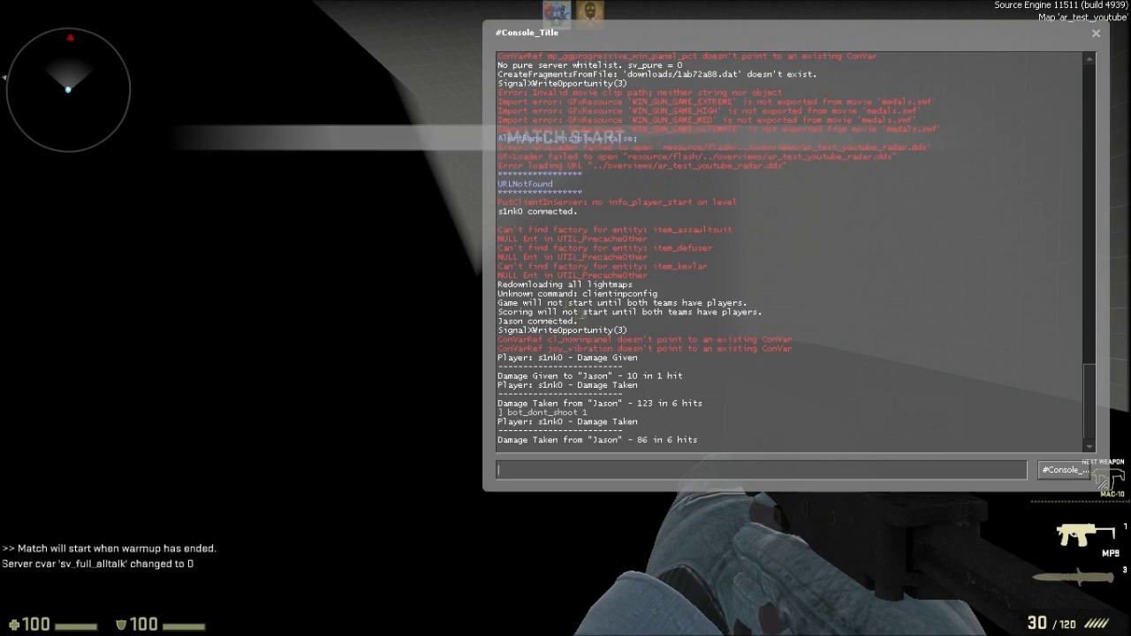
{"action": "key", "text": "grave"}
{"action": "key", "text": "3"}
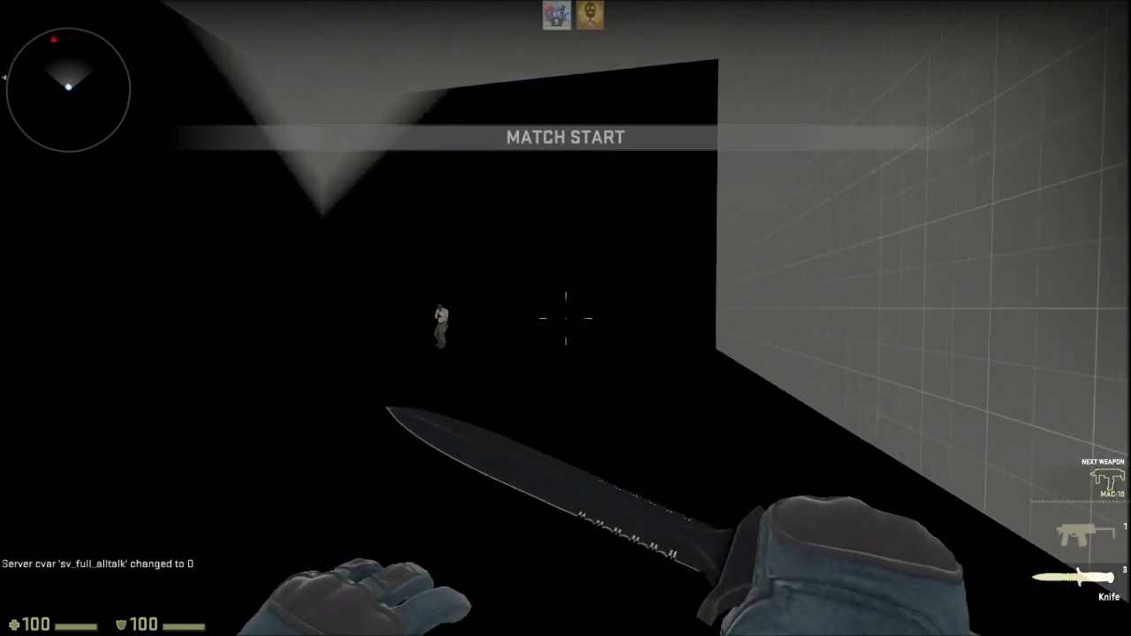